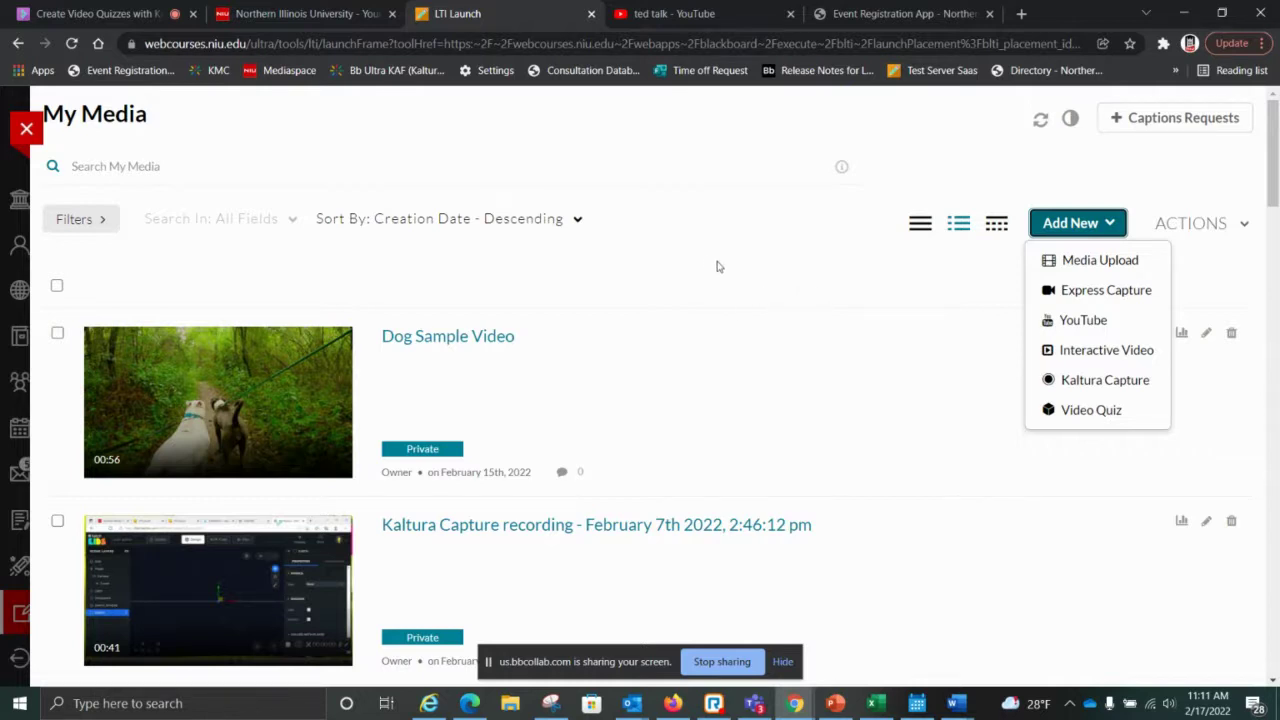
Create a new video quiz based on Dog Sample Video from My Media.
click(756, 230)
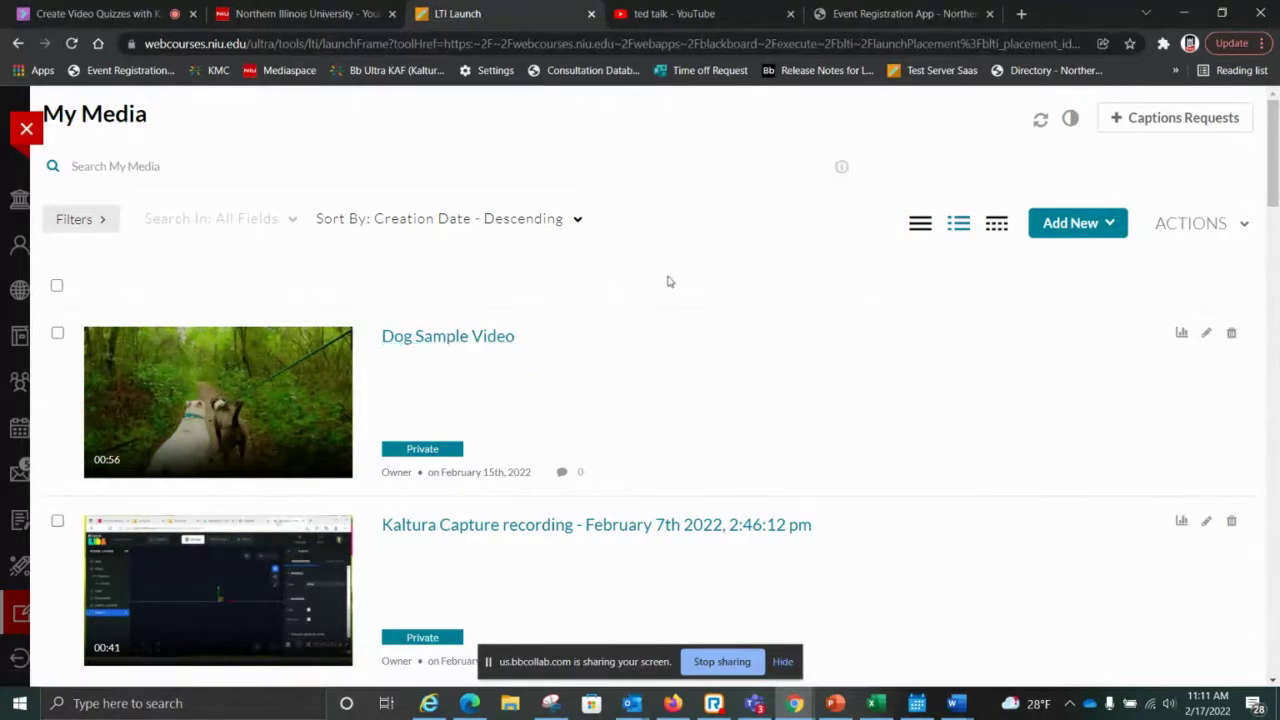
click(1095, 223)
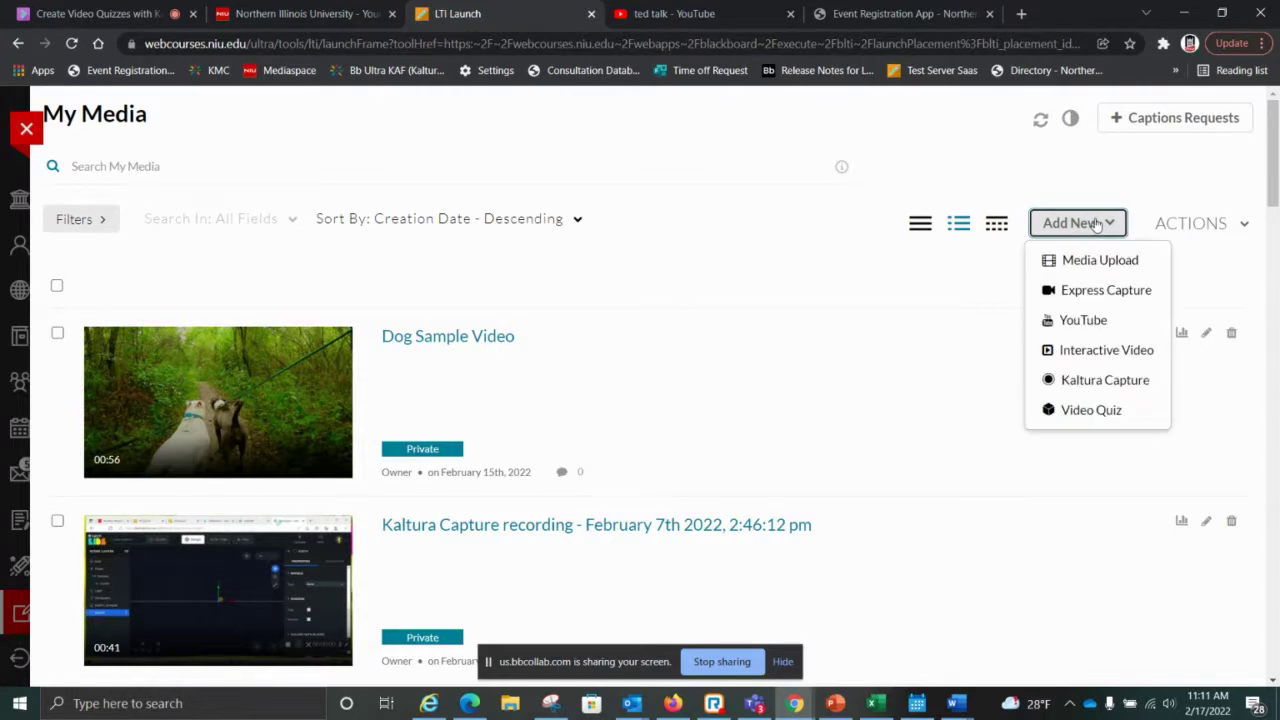
click(1098, 418)
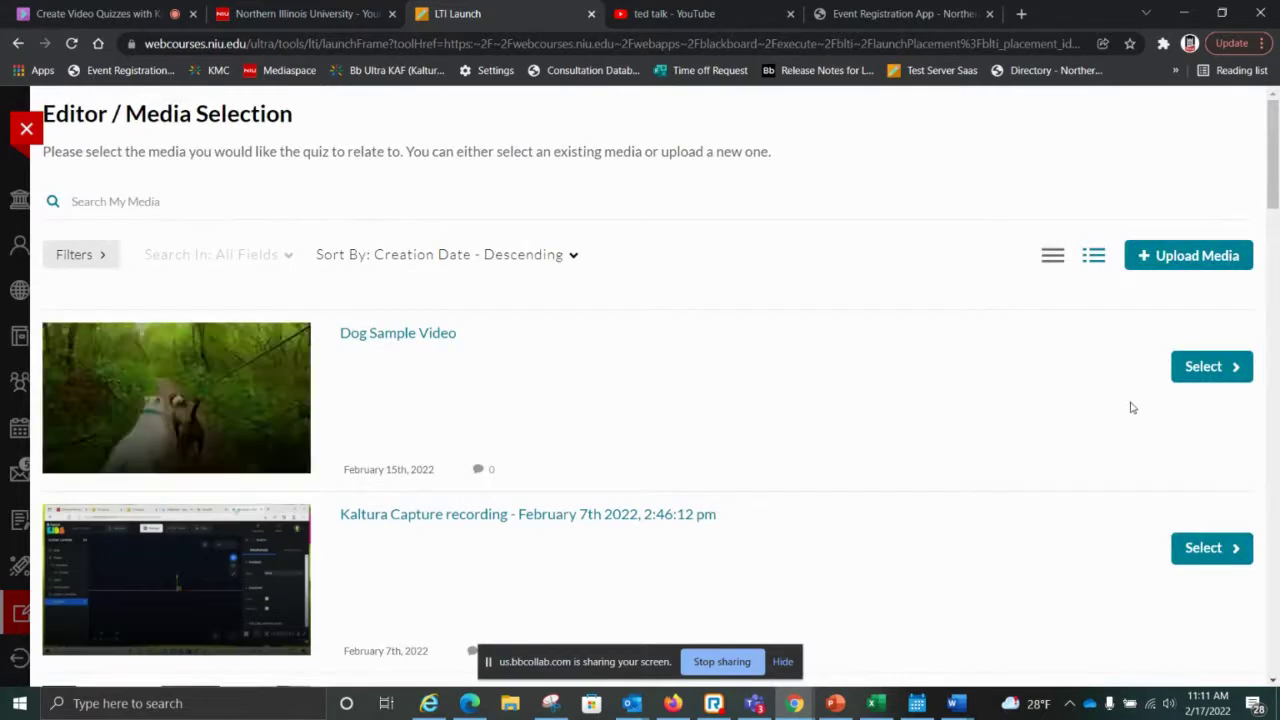
click(1236, 372)
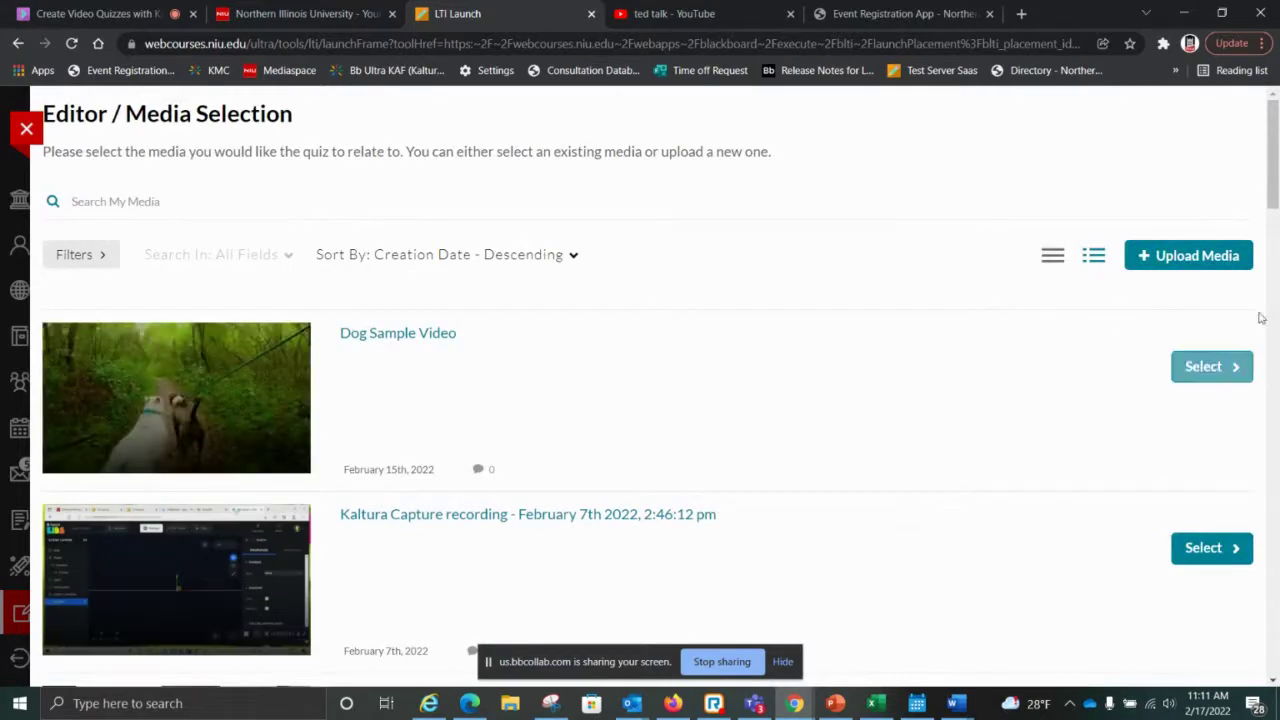
drag(1274, 192, 1234, 170)
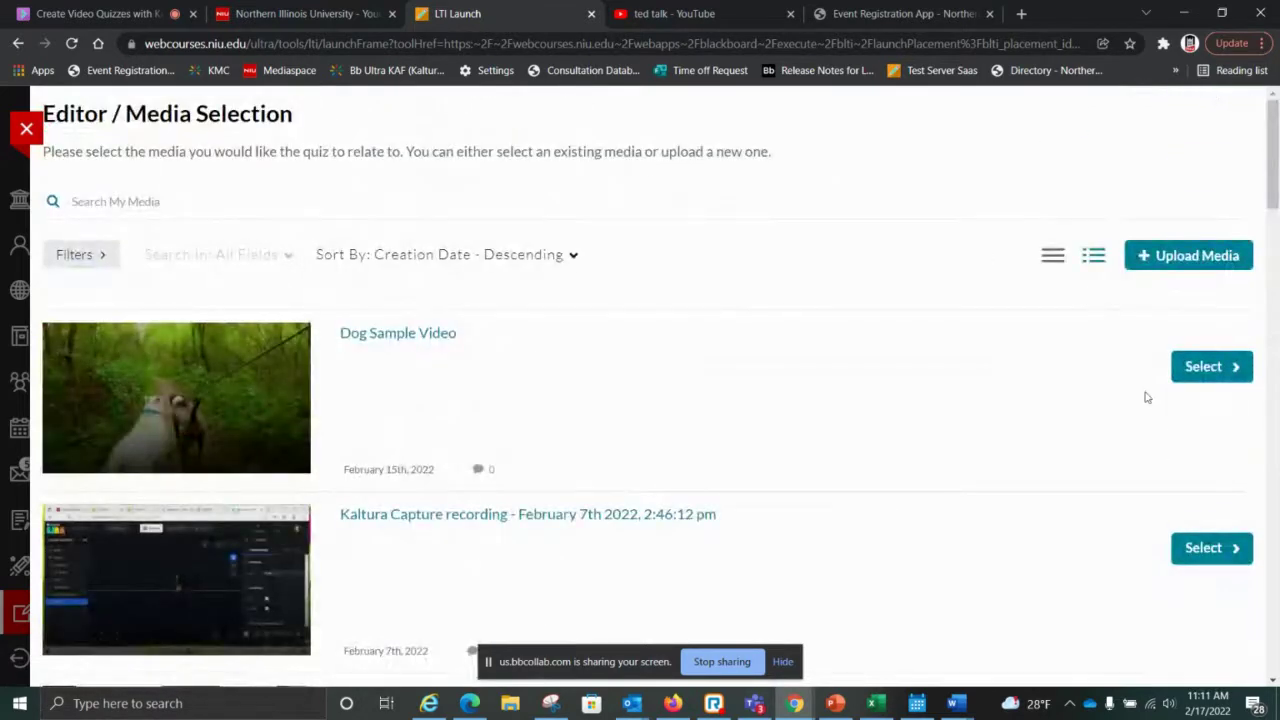
click(1218, 370)
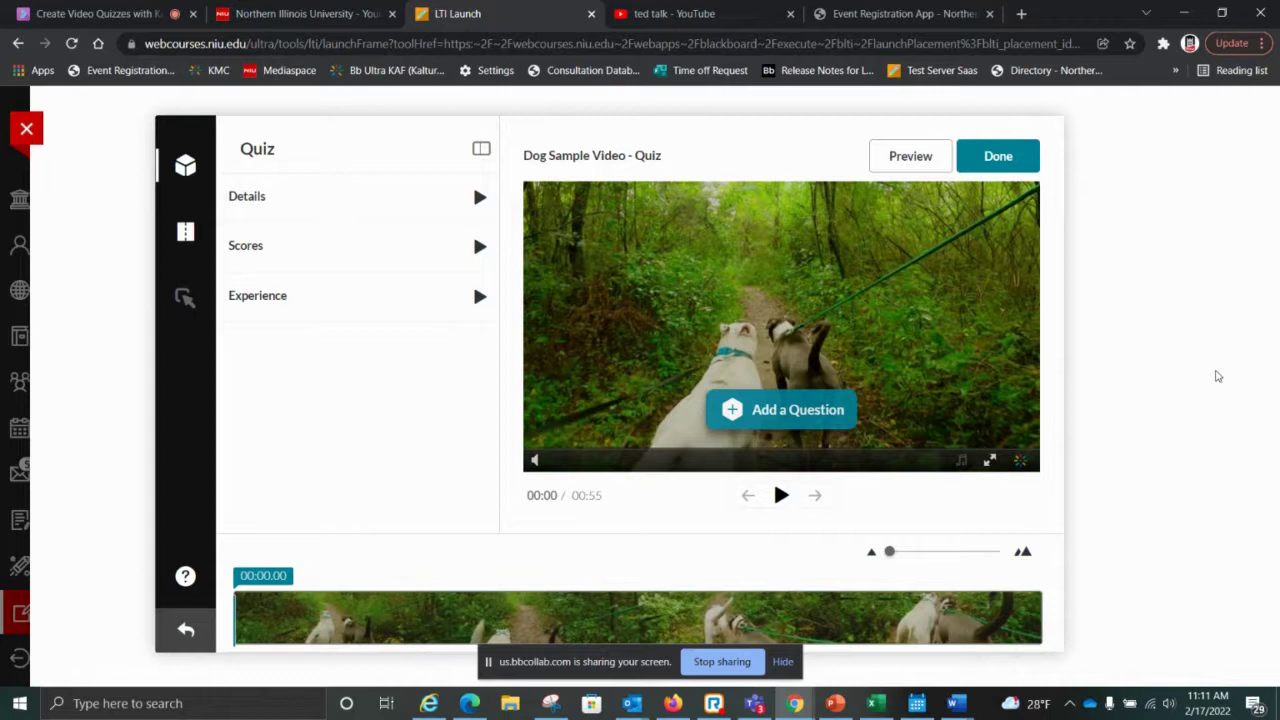
Append a new paragraph to the quiz's welcome message: "This video is 15 minutes. Please watch it in one sitting.".
click(405, 206)
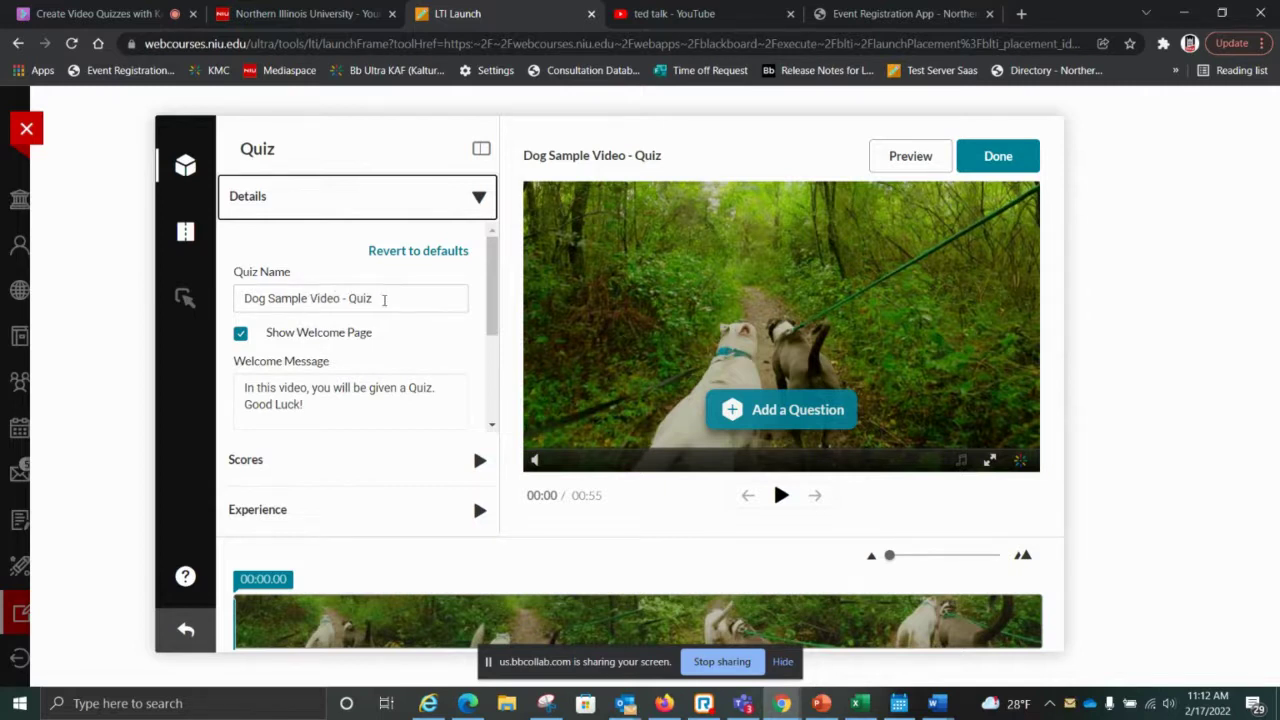
click(384, 300)
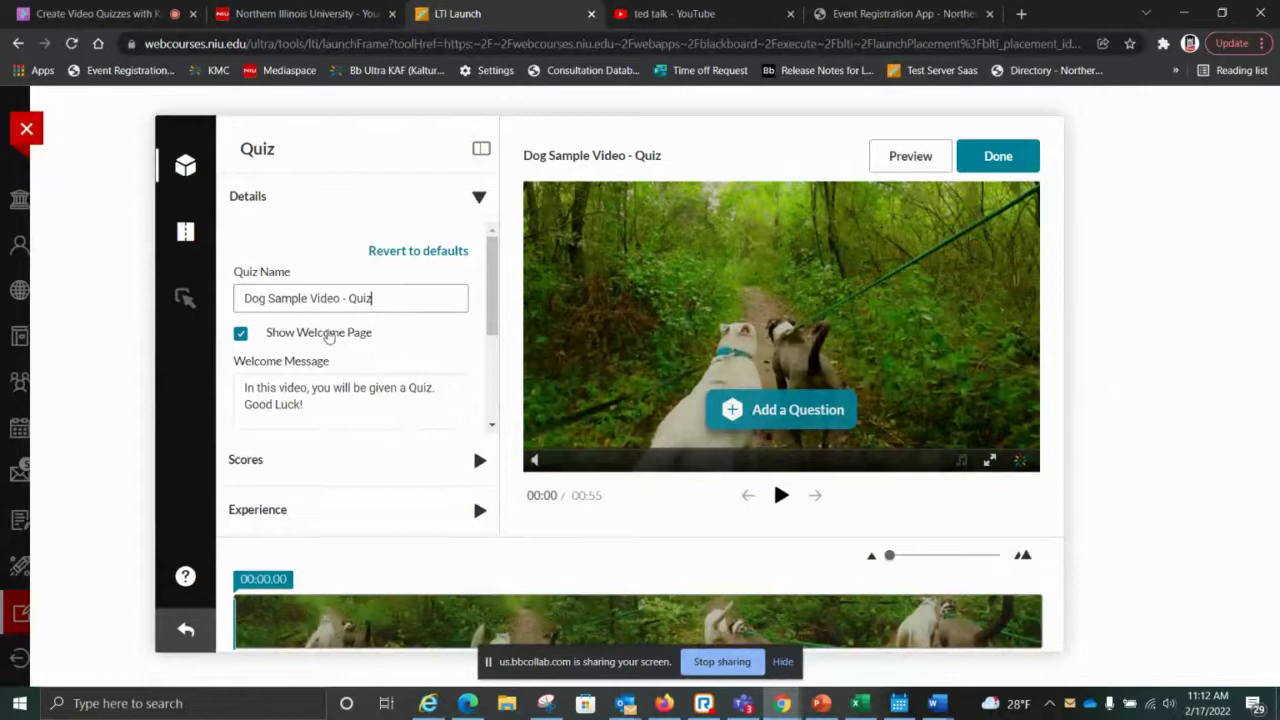
click(319, 404)
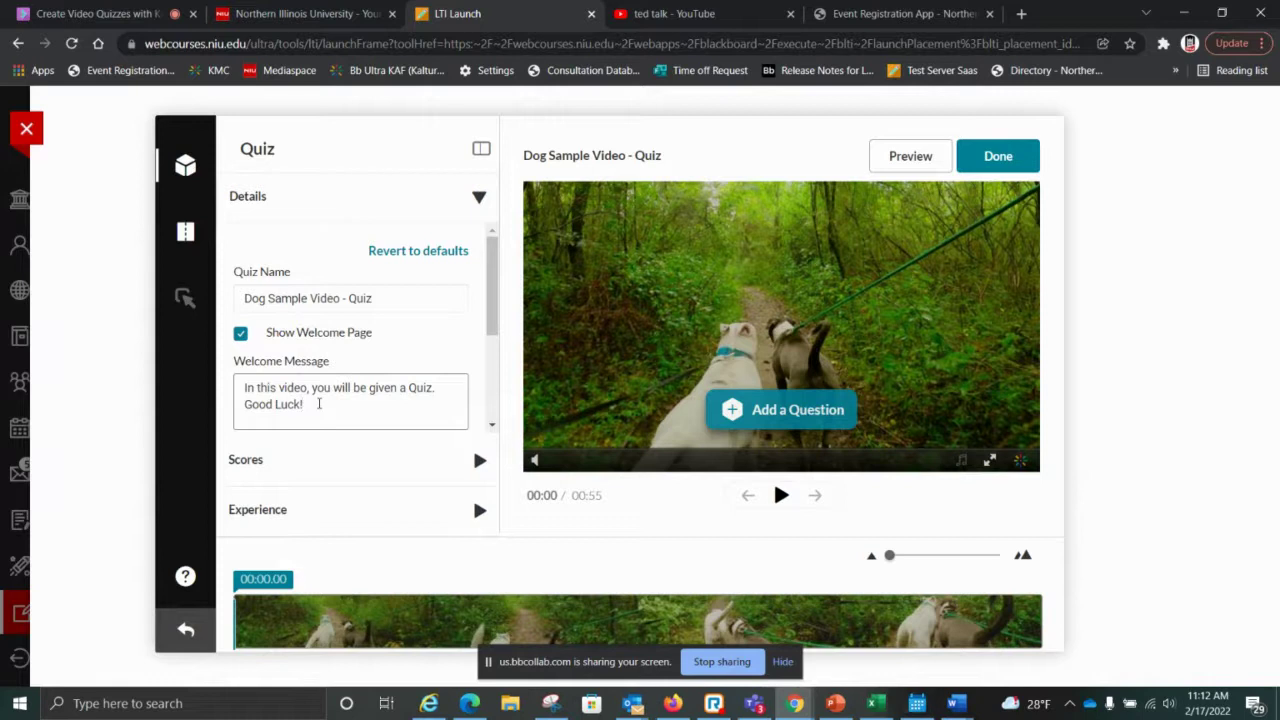
key(Return)
key(Return)
text(This vid)
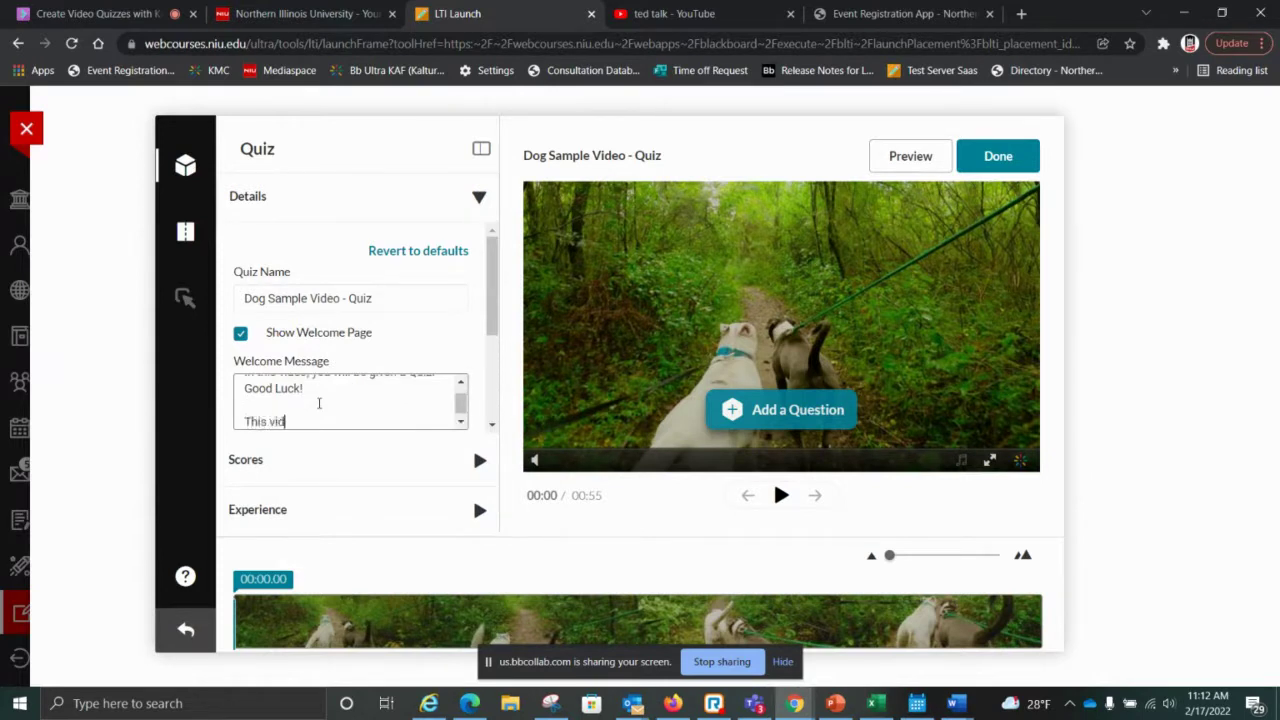
text(eo is 15 minutes. Plea)
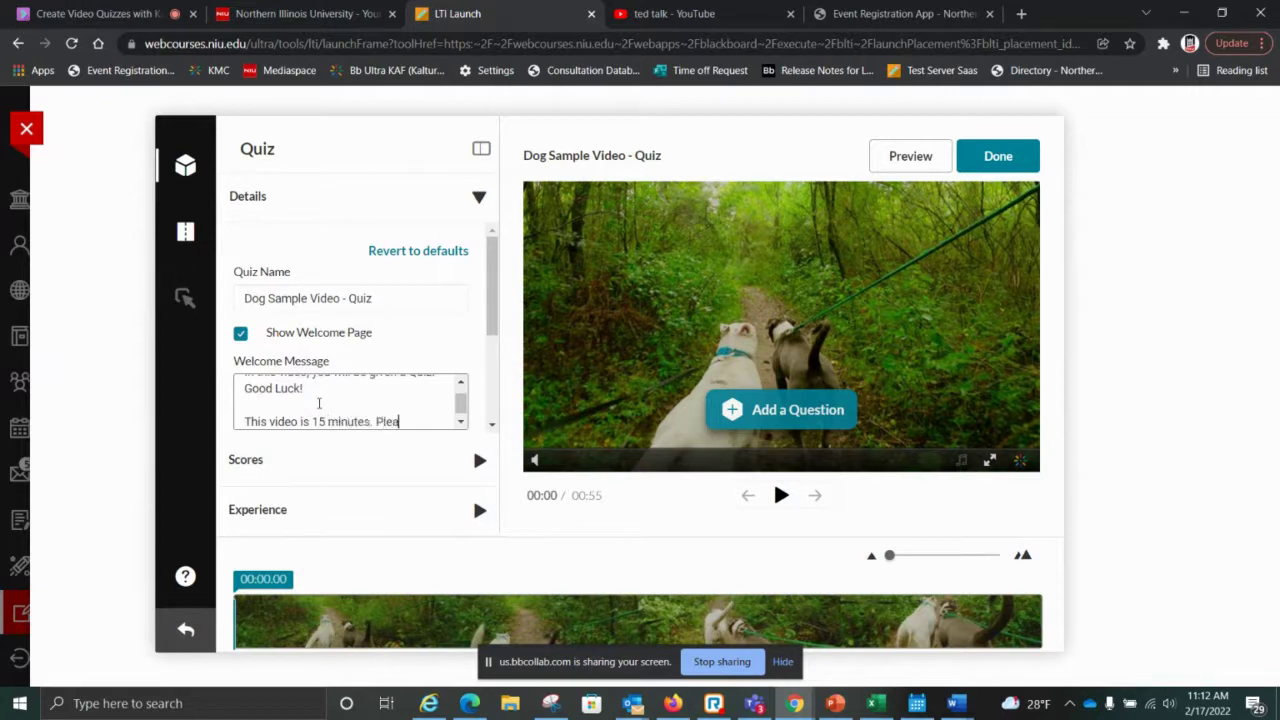
text(se watch it i)
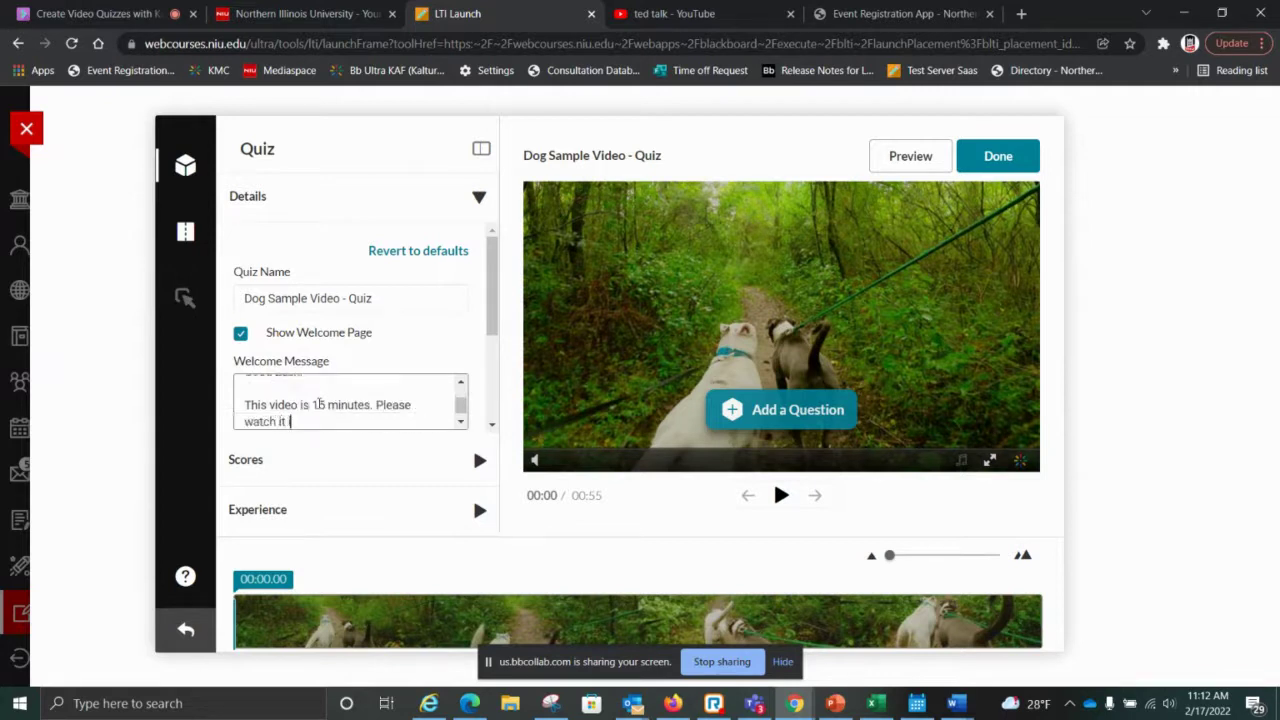
text(n one sitting.)
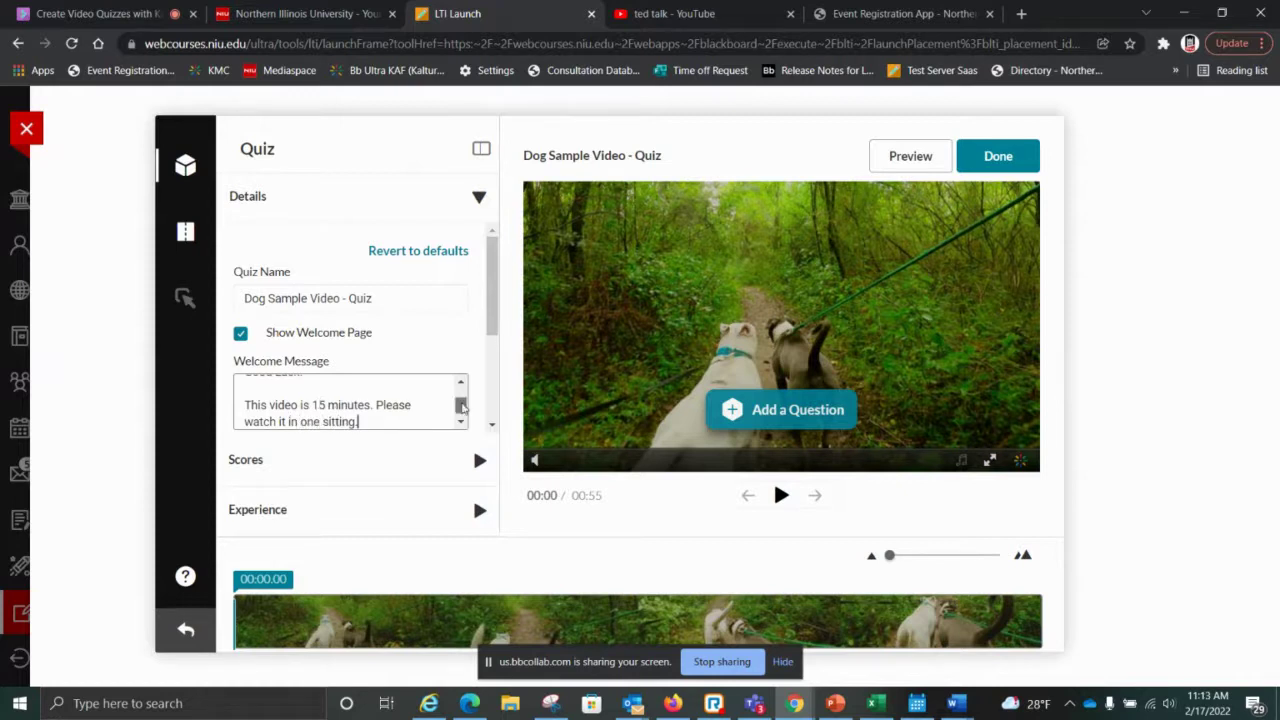
Review the welcome message text and the quiz detail options for question list download and instructions.
mouse_move(460, 405)
mouse_down()
mouse_move(460, 392)
mouse_move(460, 416)
mouse_up()
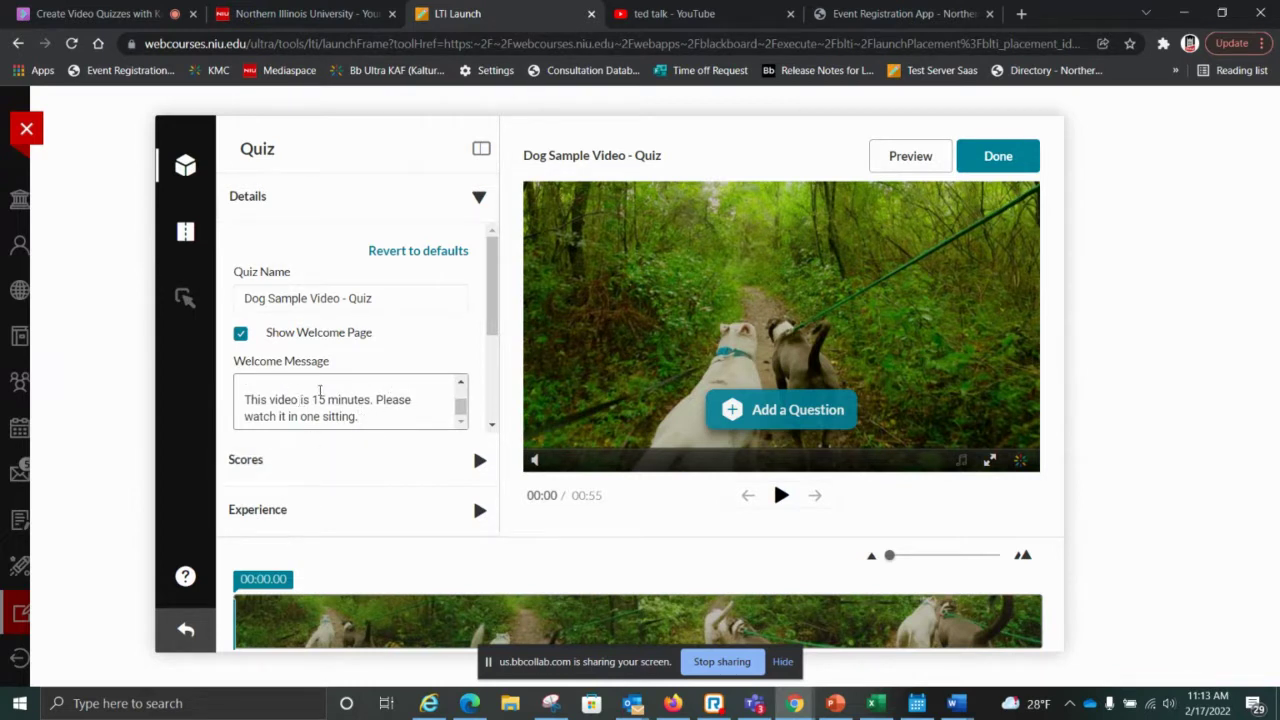
double_click(330, 399)
click(329, 400)
scroll(462, 403, up, 1)
mouse_move(462, 403)
mouse_down()
mouse_move(462, 386)
mouse_move(462, 398)
mouse_up()
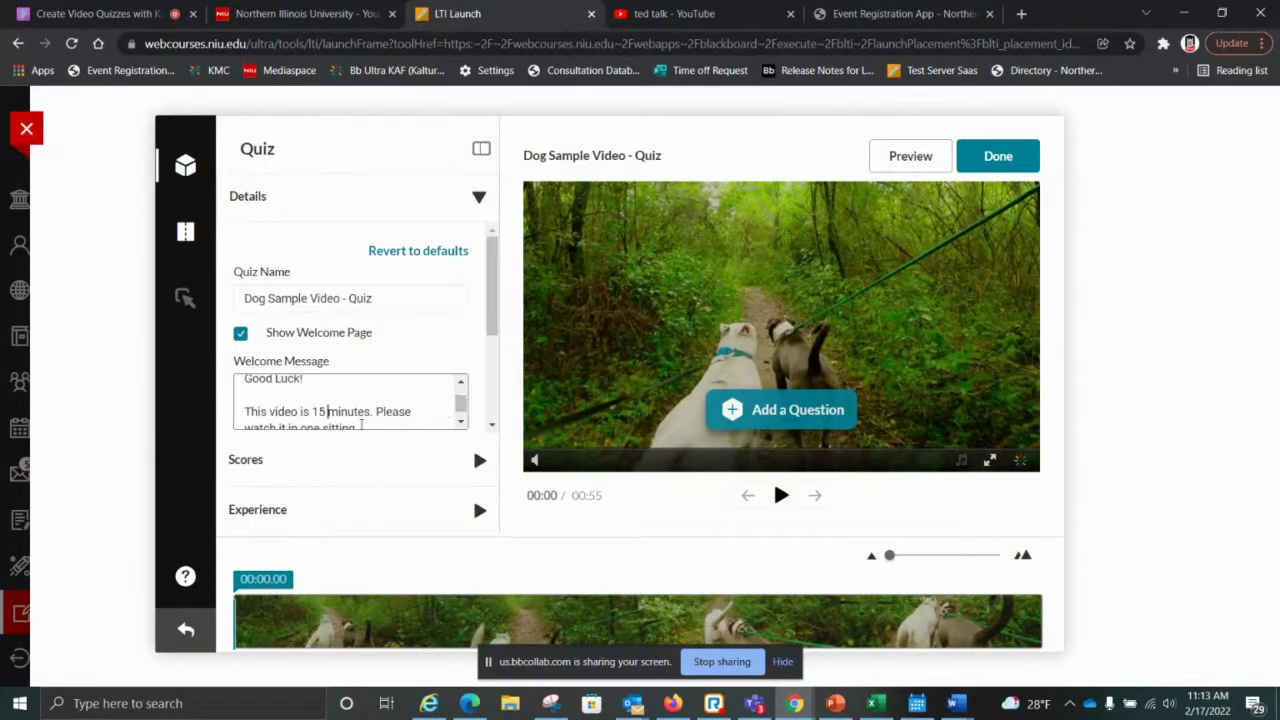
click(448, 398)
scroll(449, 380, up, 1)
scroll(449, 400, down, 1)
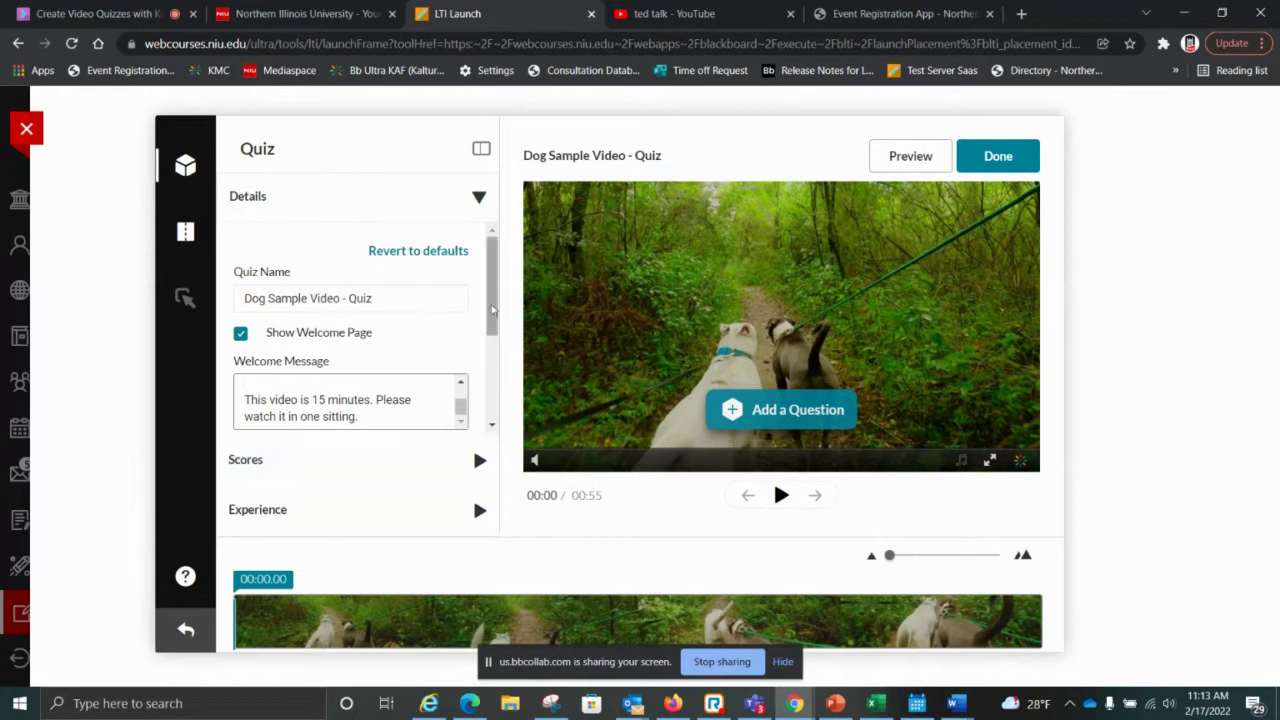
scroll(491, 331, down, 2)
drag(491, 331, 492, 415)
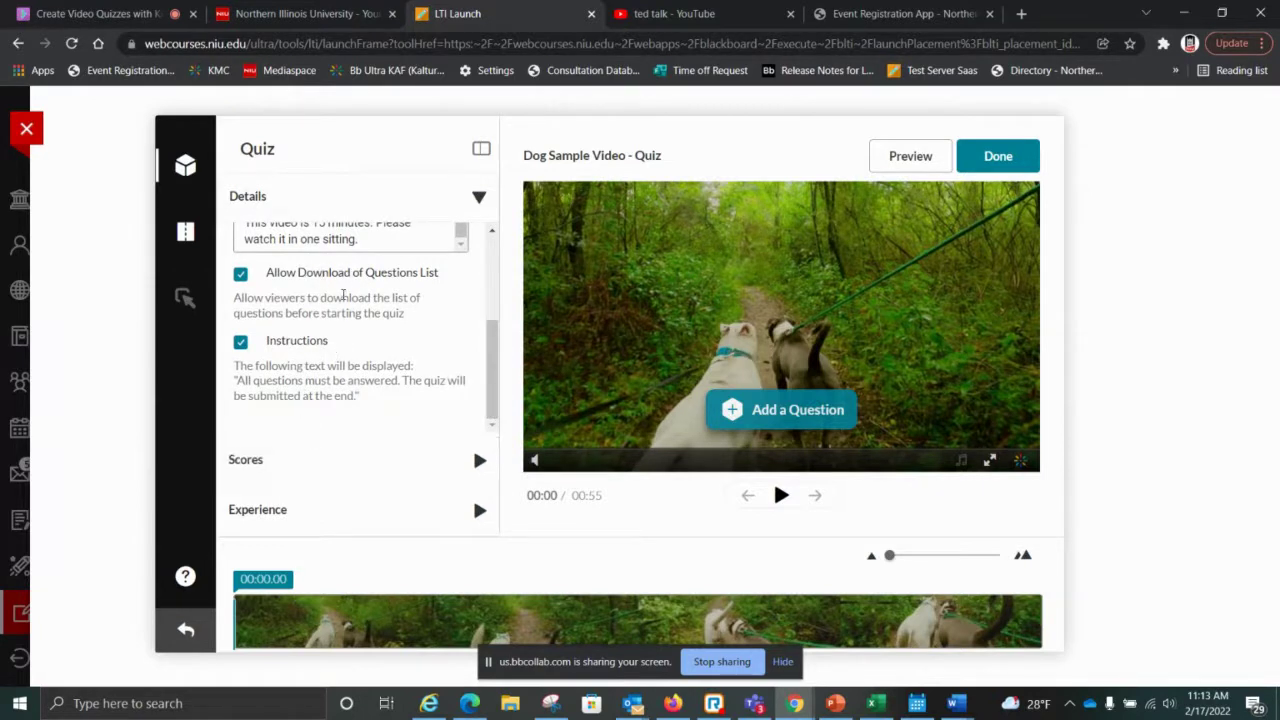
Allow multiple attempts in the quiz's score settings and set the number of attempts to 100.
click(363, 449)
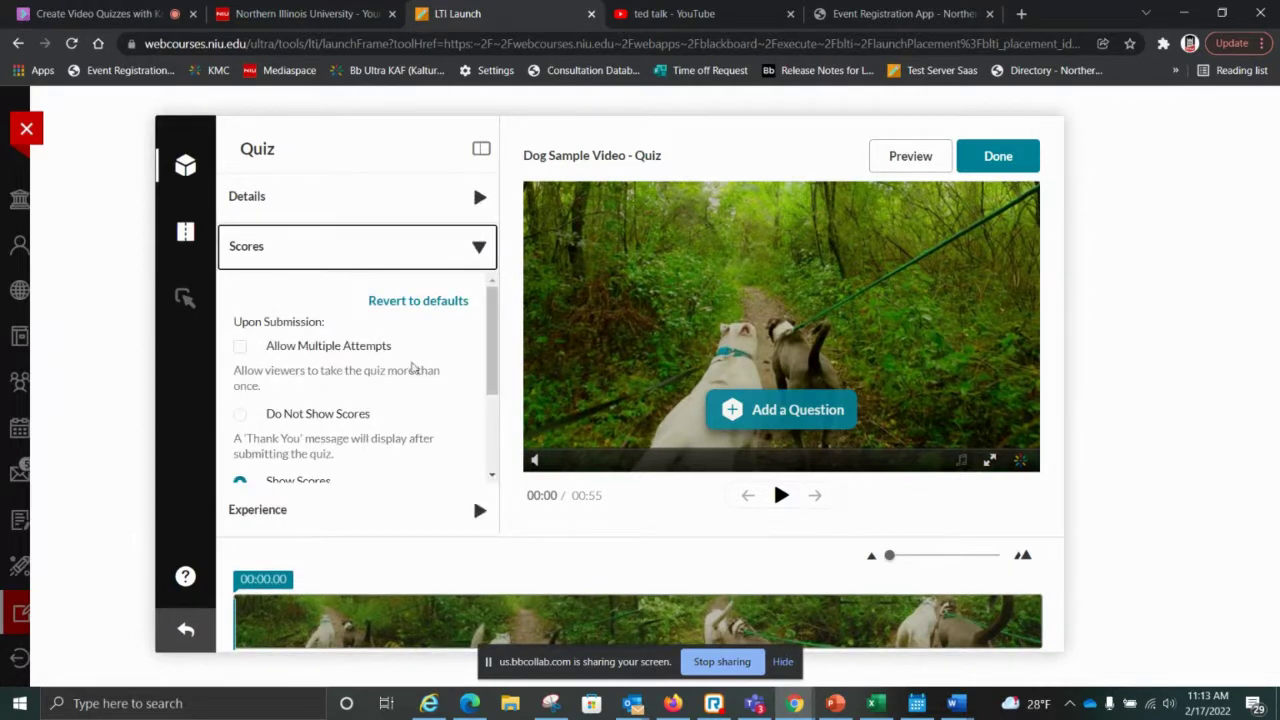
scroll(492, 361, down, 1)
scroll(492, 361, down, 3)
scroll(494, 345, up, 4)
click(241, 350)
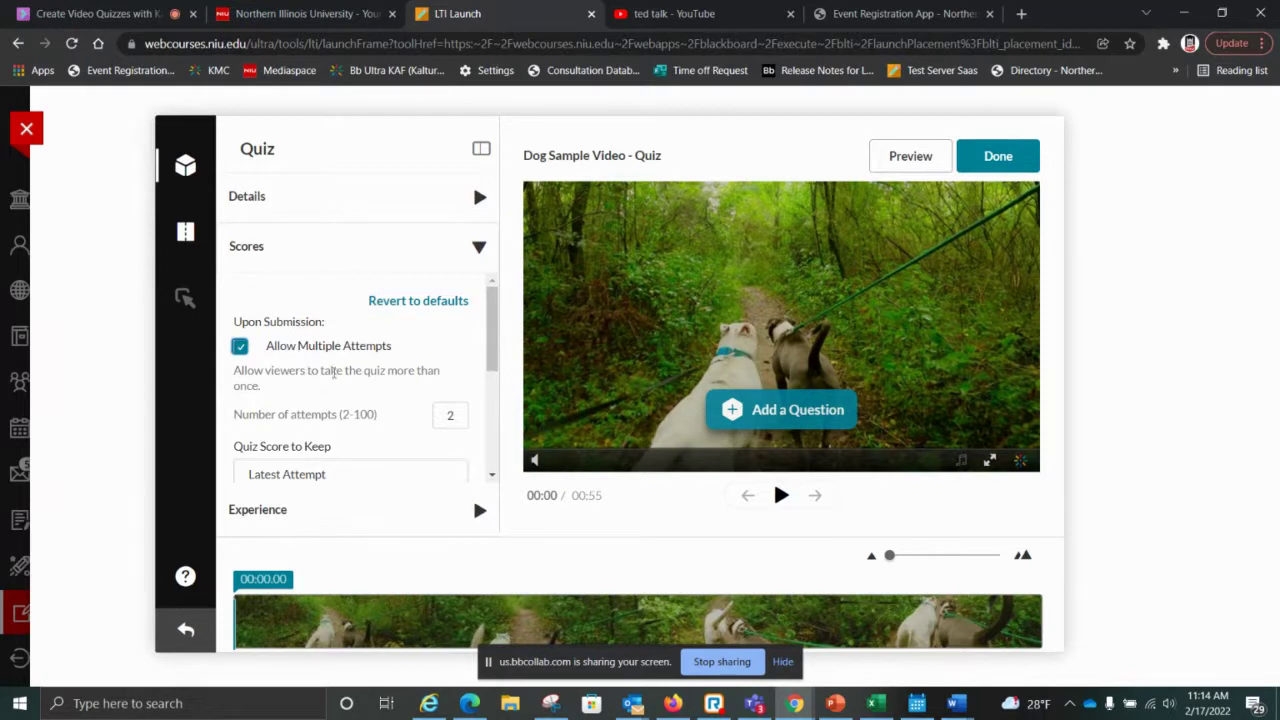
double_click(448, 418)
text(2)
key(BackSpace)
text(100)
Examine the choices for which quiz score to keep and the options for showing scores and answers.
scroll(489, 370, down, 1)
drag(490, 374, 492, 382)
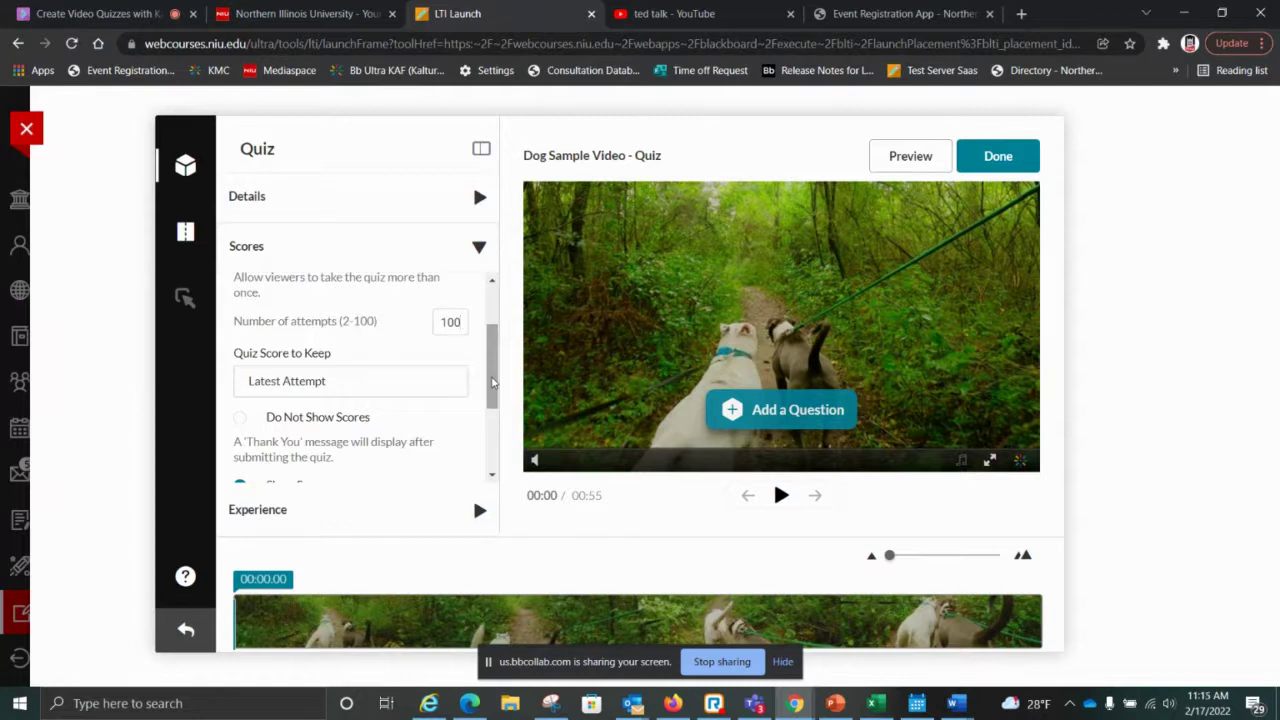
click(346, 386)
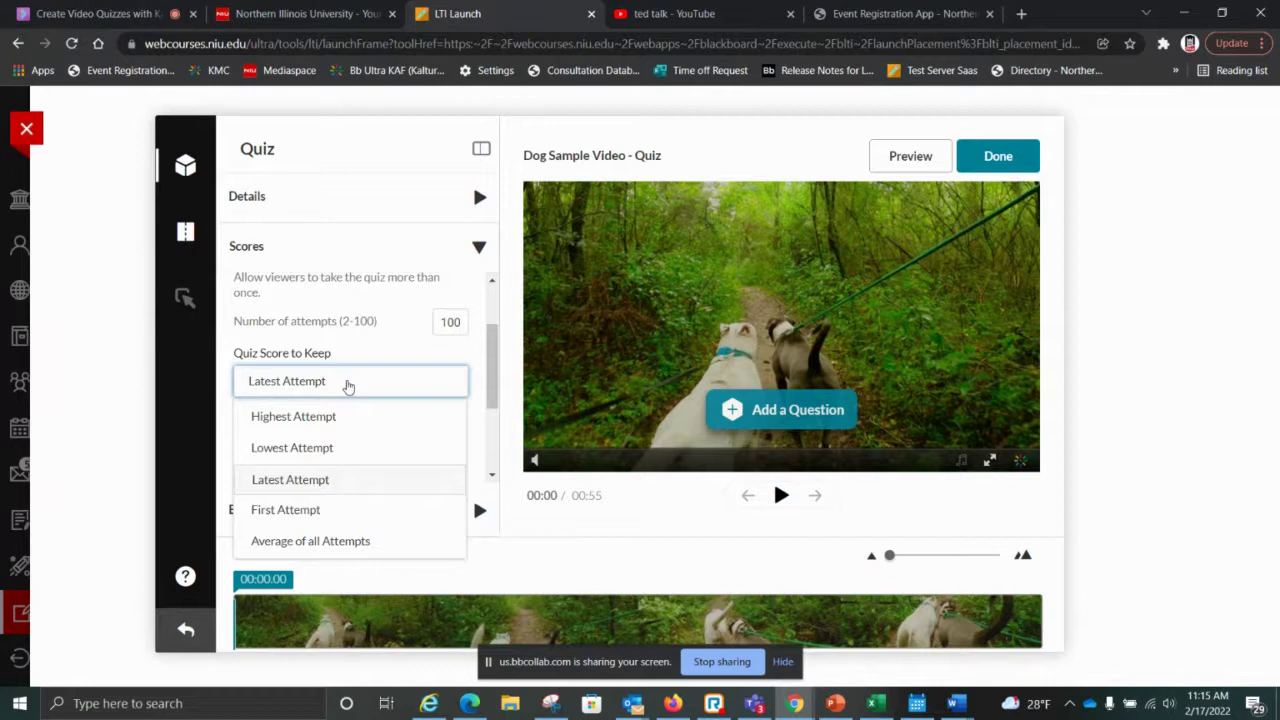
click(347, 386)
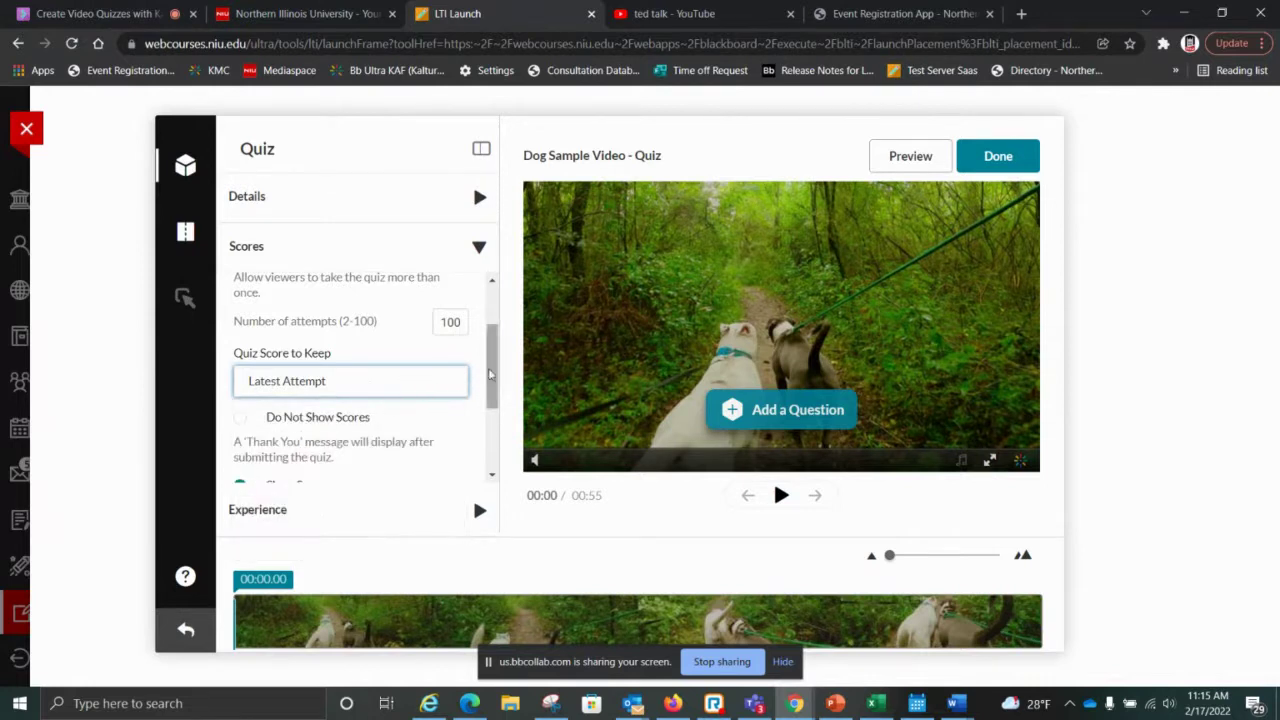
drag(489, 370, 474, 426)
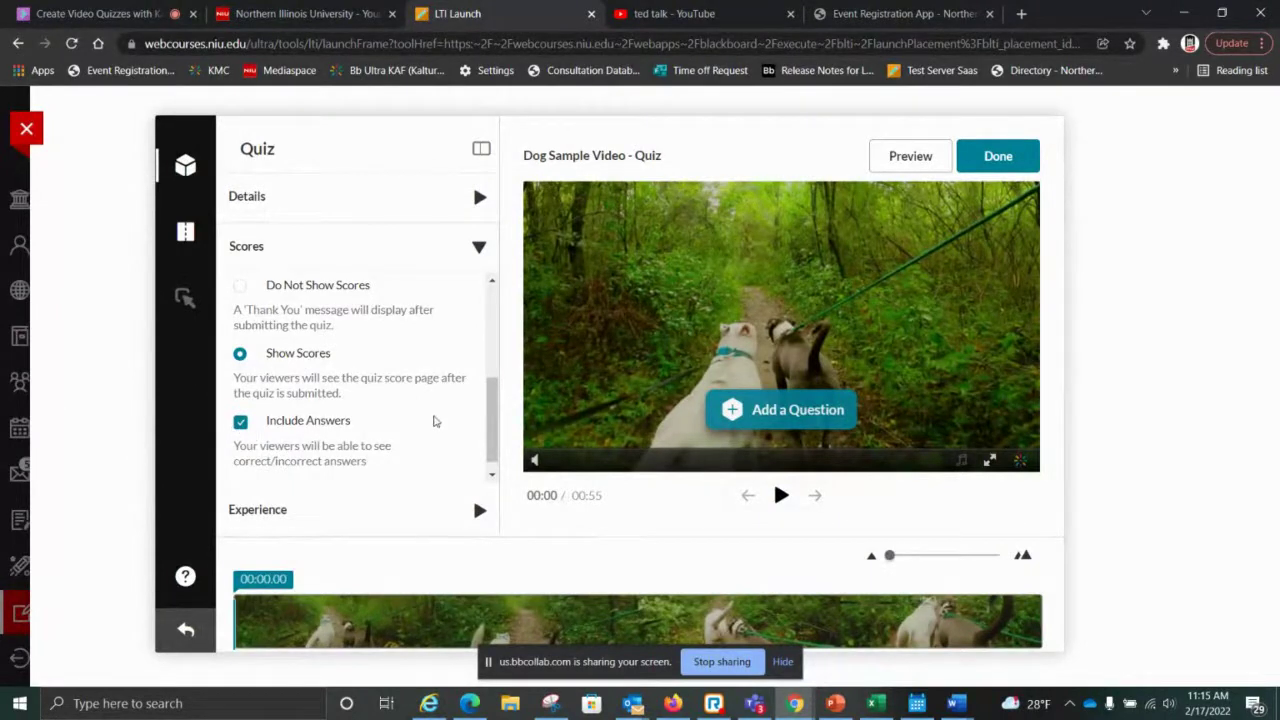
drag(494, 414, 490, 430)
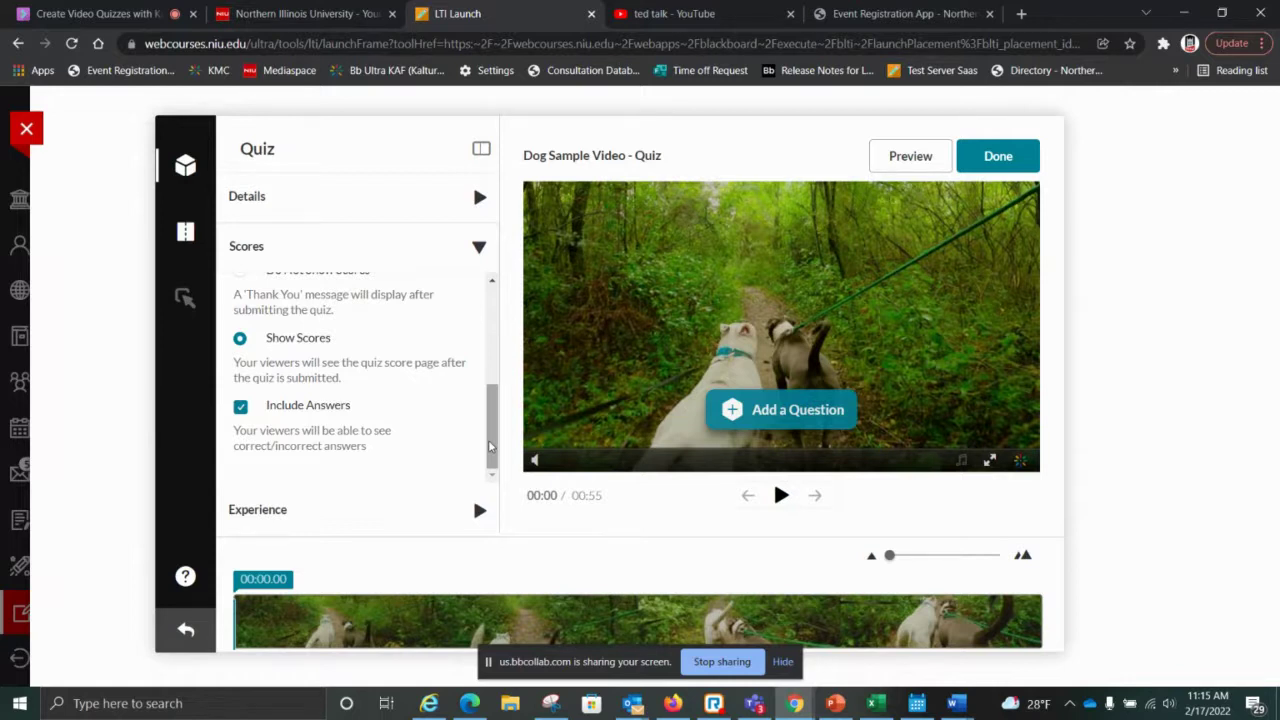
mouse_move(490, 447)
mouse_down()
mouse_move(490, 431)
mouse_move(490, 448)
mouse_up()
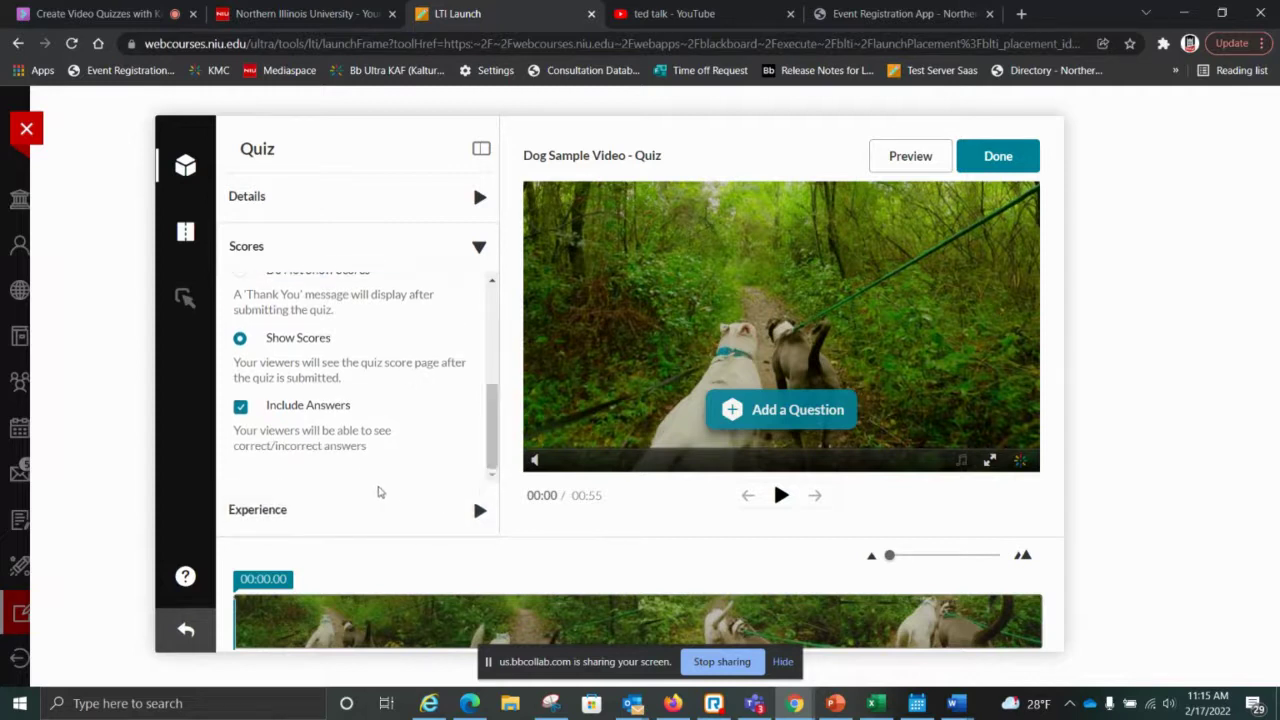
Set the quiz experience to Do not Allow Skip and enable No seeking forward.
click(277, 508)
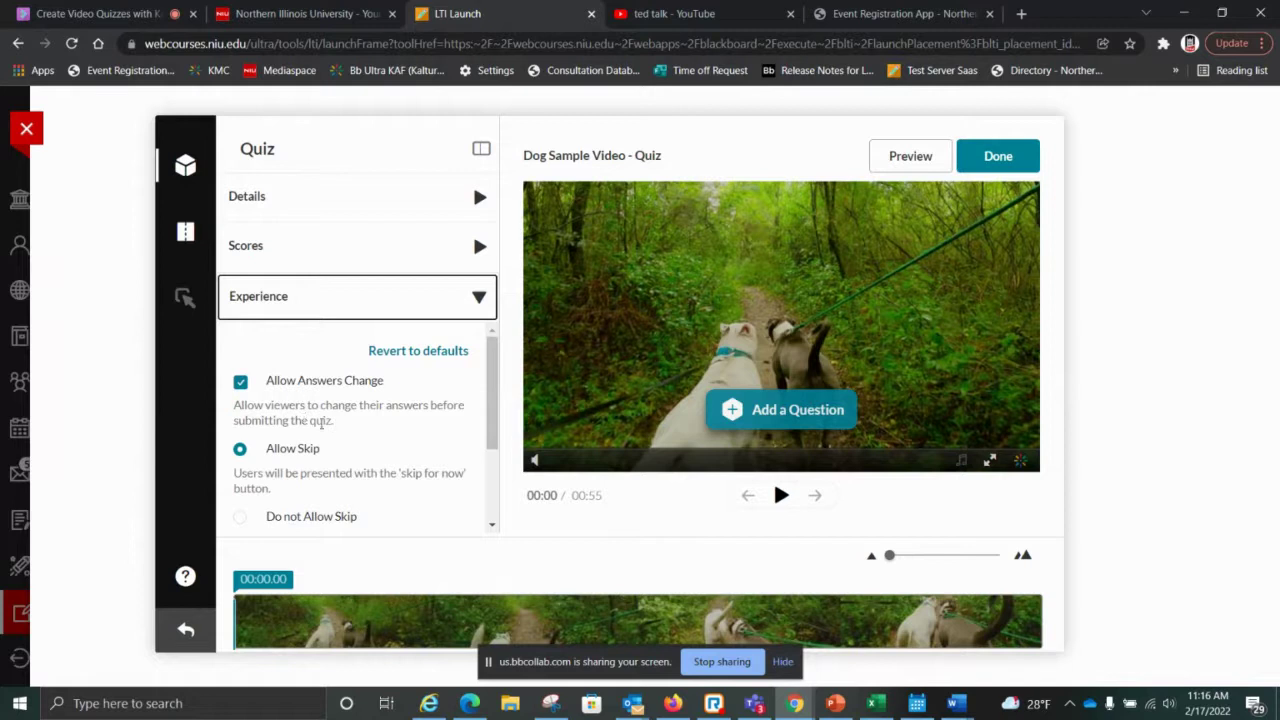
drag(493, 379, 493, 424)
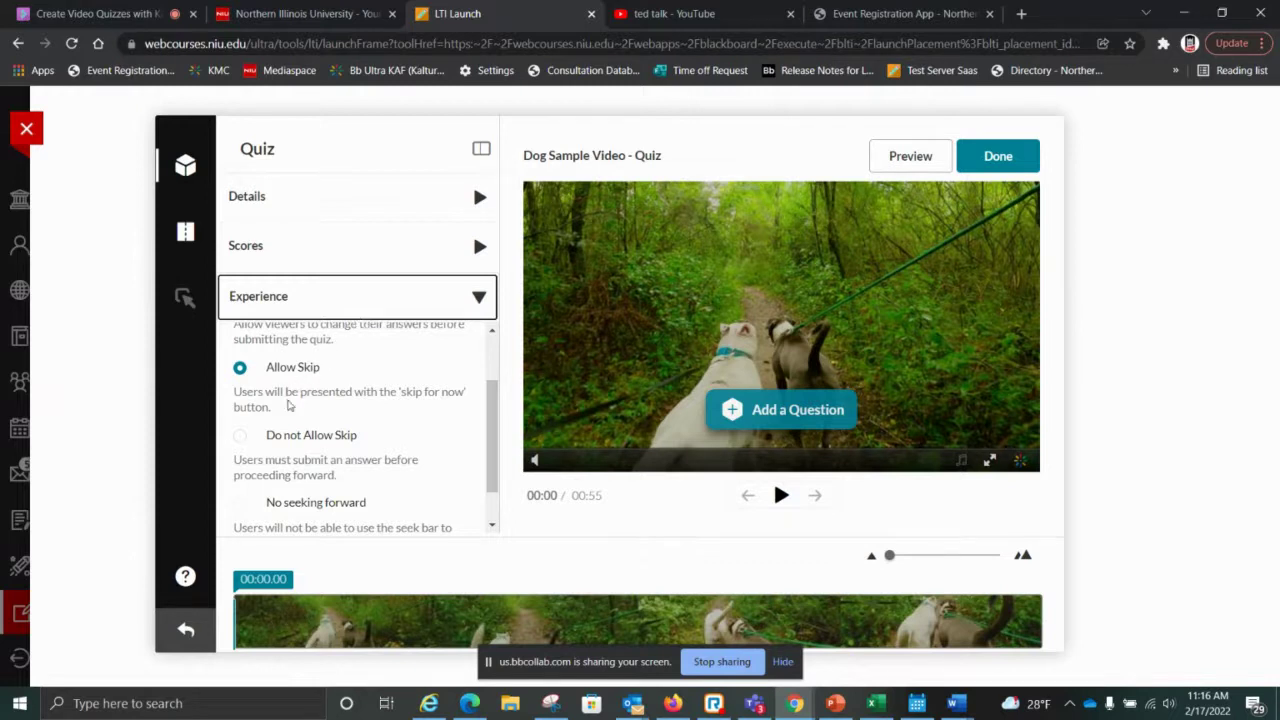
click(240, 435)
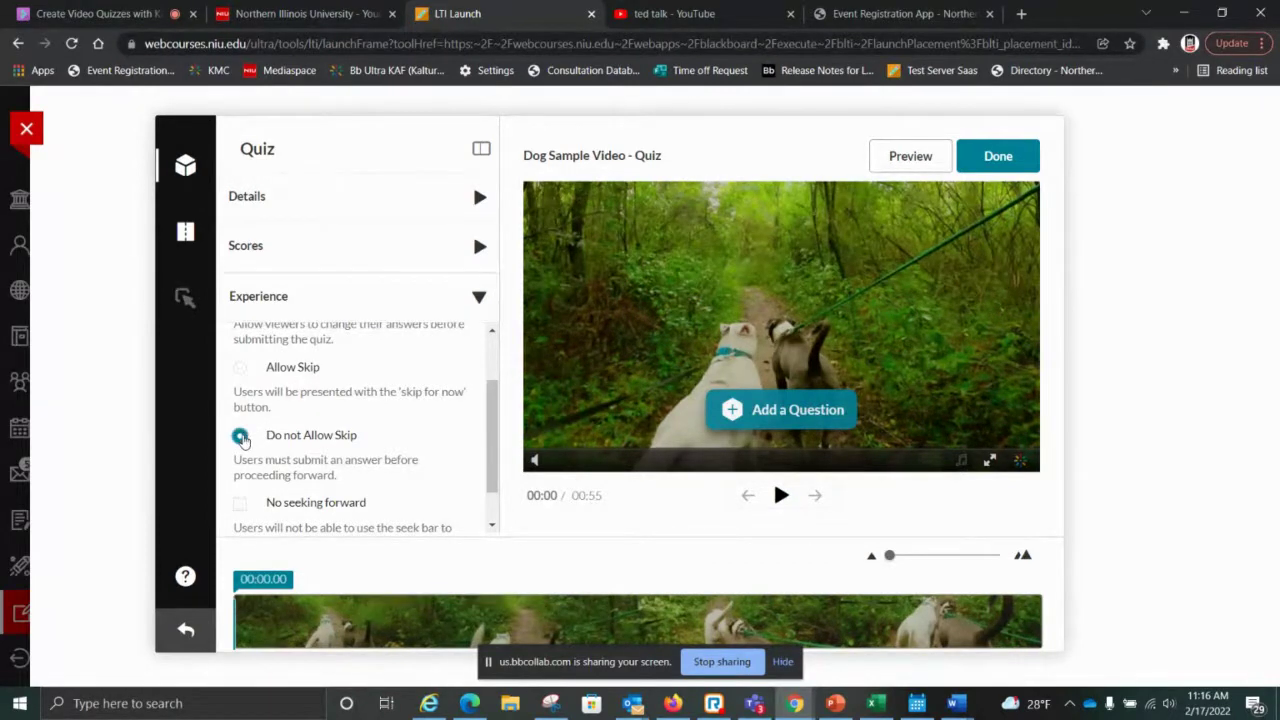
click(240, 506)
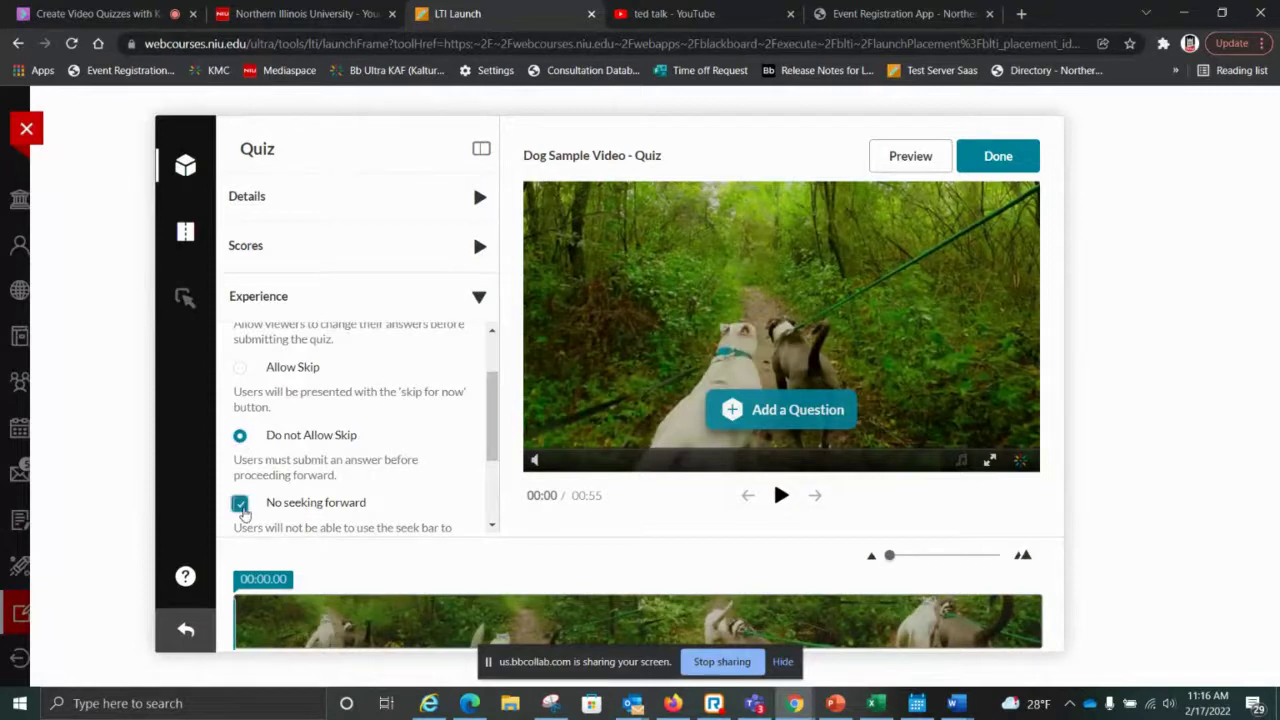
scroll(494, 528, down, 3)
click(492, 526)
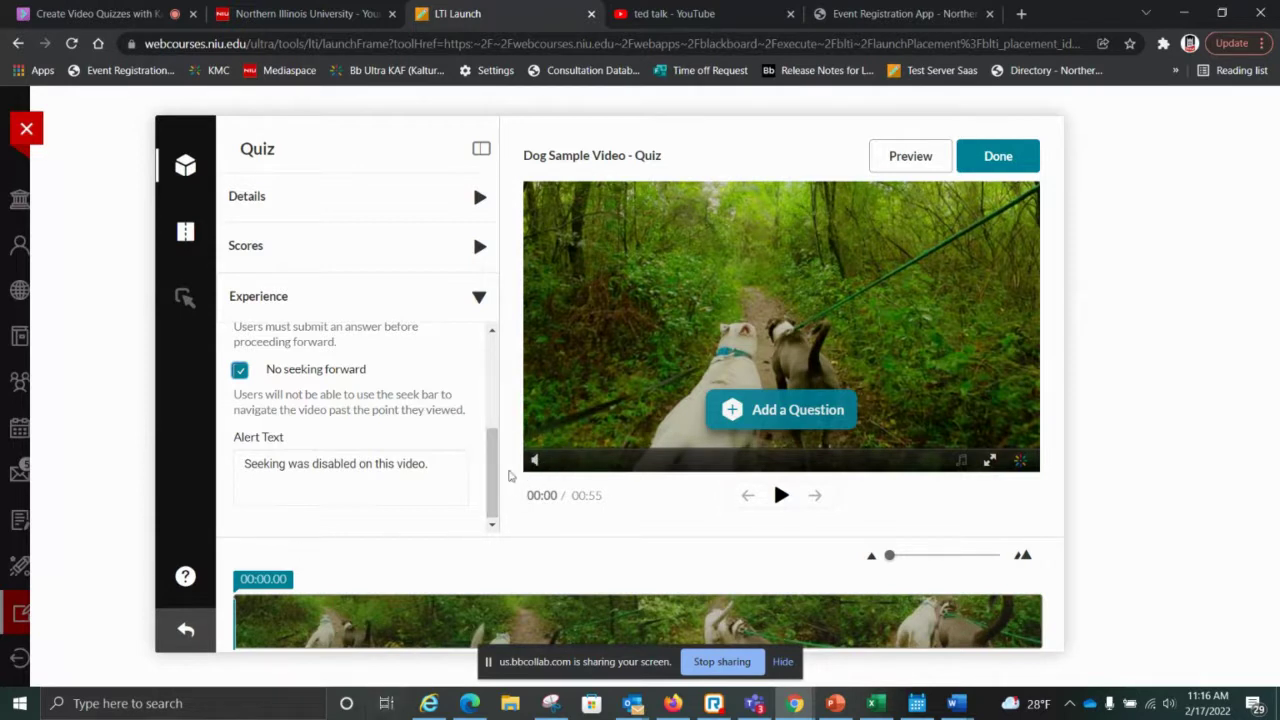
drag(488, 491, 481, 518)
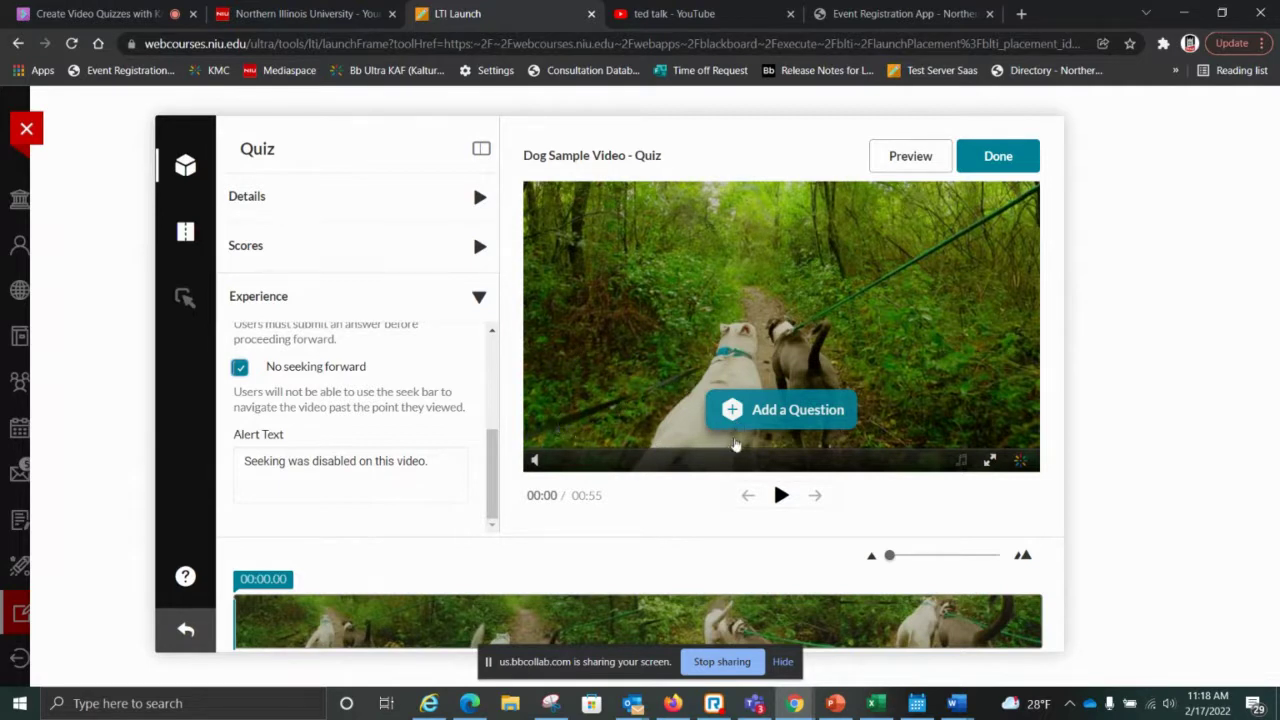
Play the video briefly, pause it, and position the timeline playhead at about 00:03.78.
click(780, 495)
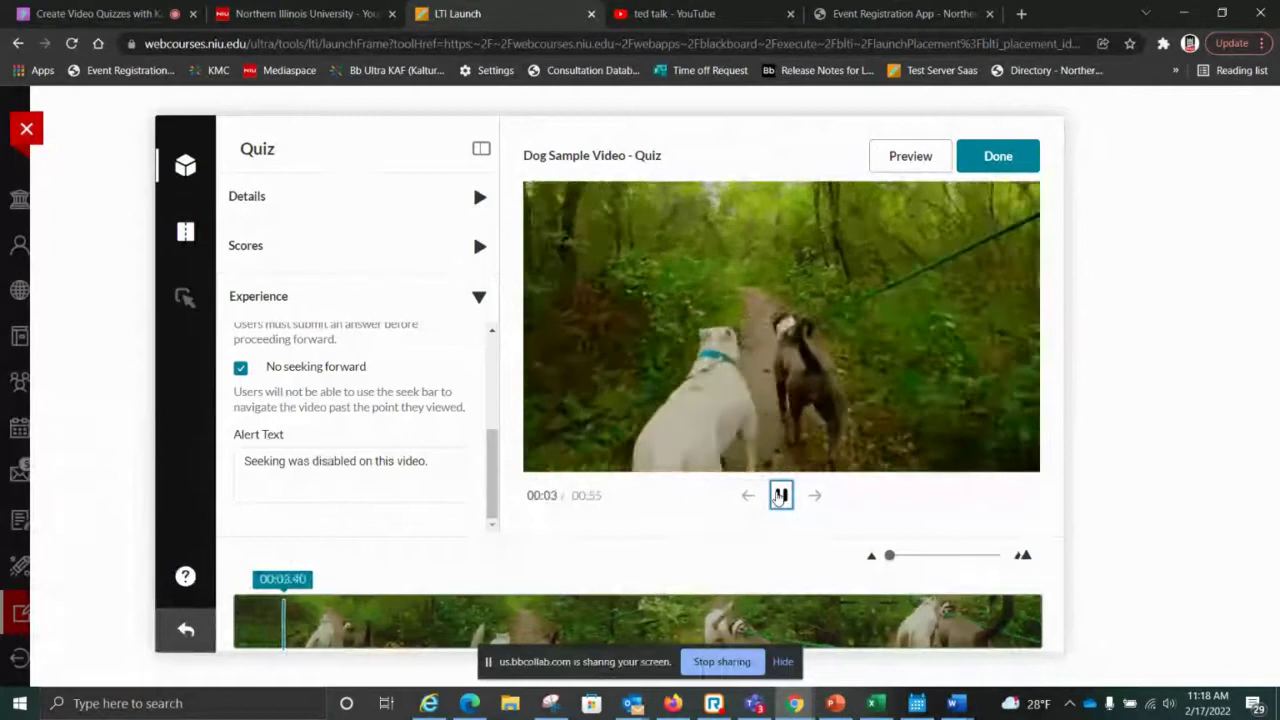
click(780, 495)
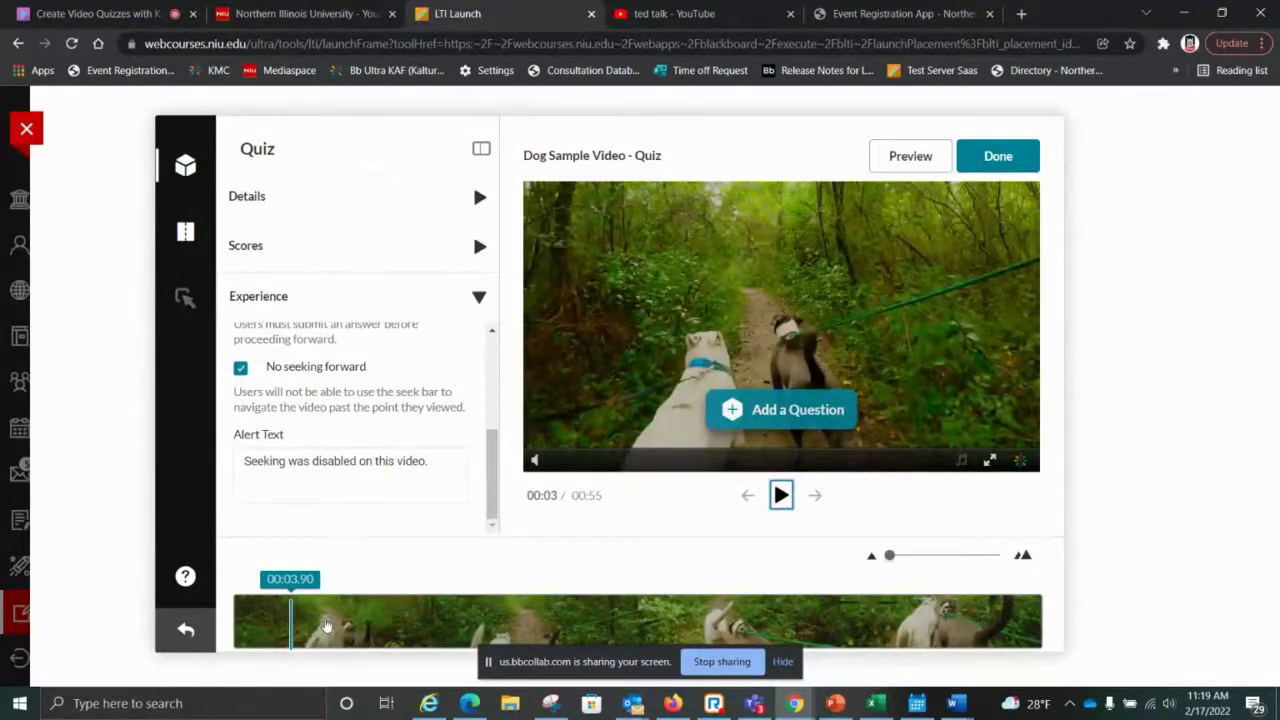
drag(290, 614, 318, 606)
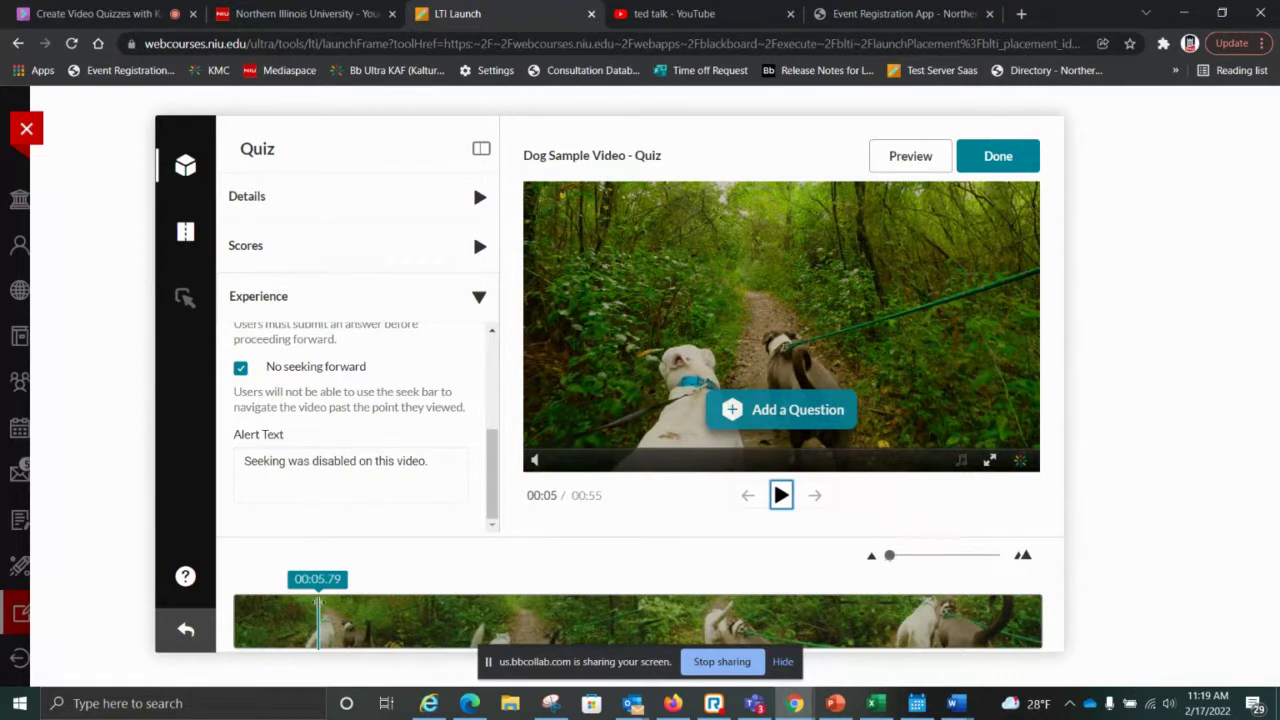
drag(318, 603, 289, 603)
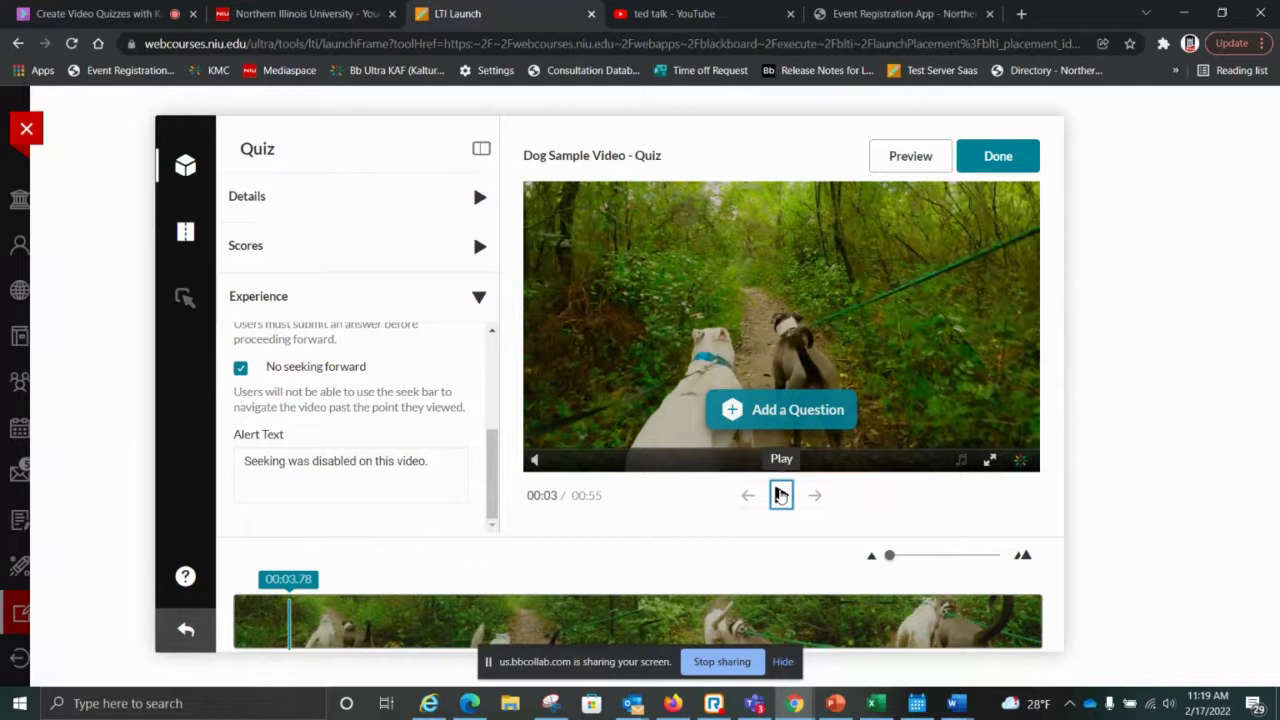
Advance the video to about 00:04.96 and add a multiple-choice question reading "Where are the dogs walking?".
click(781, 494)
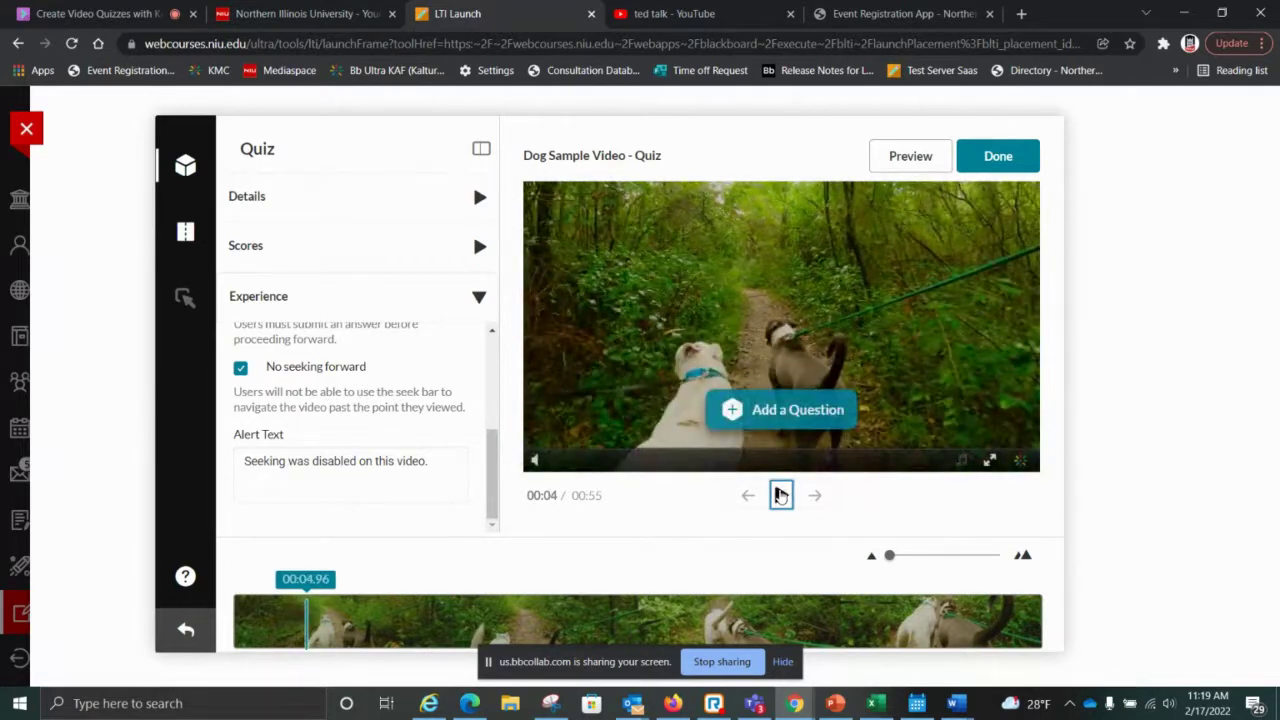
click(736, 410)
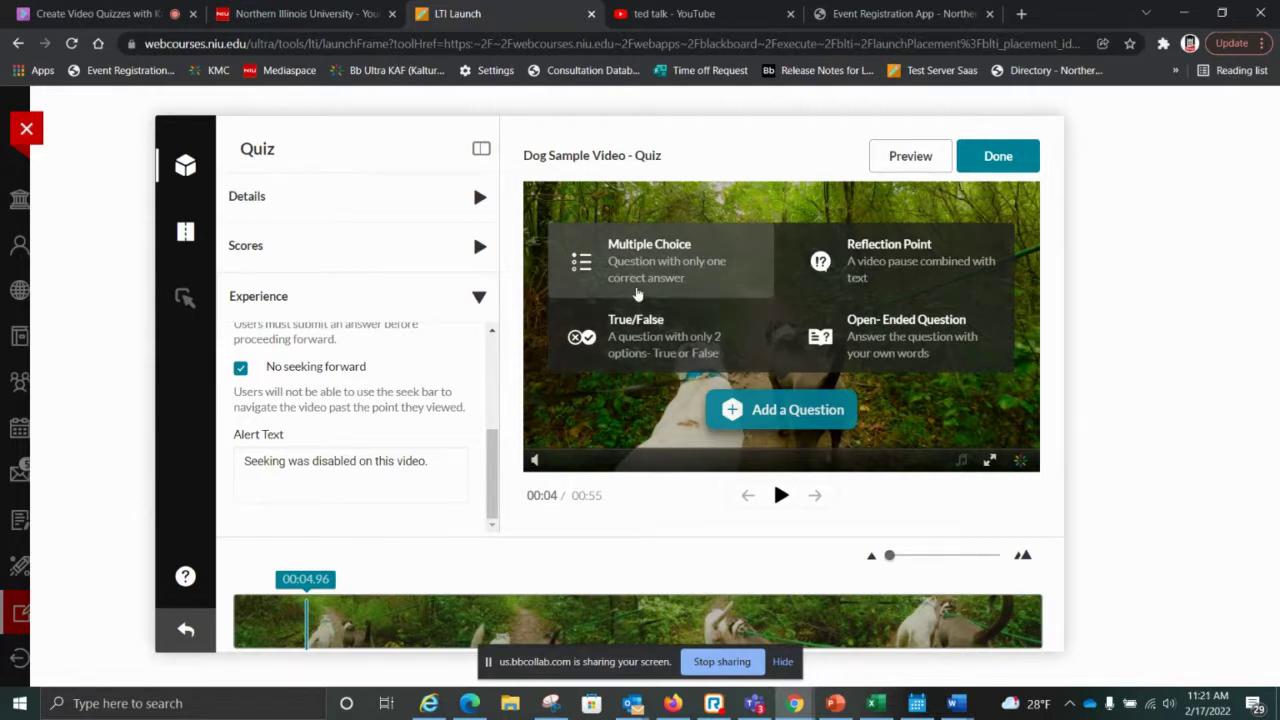
click(672, 254)
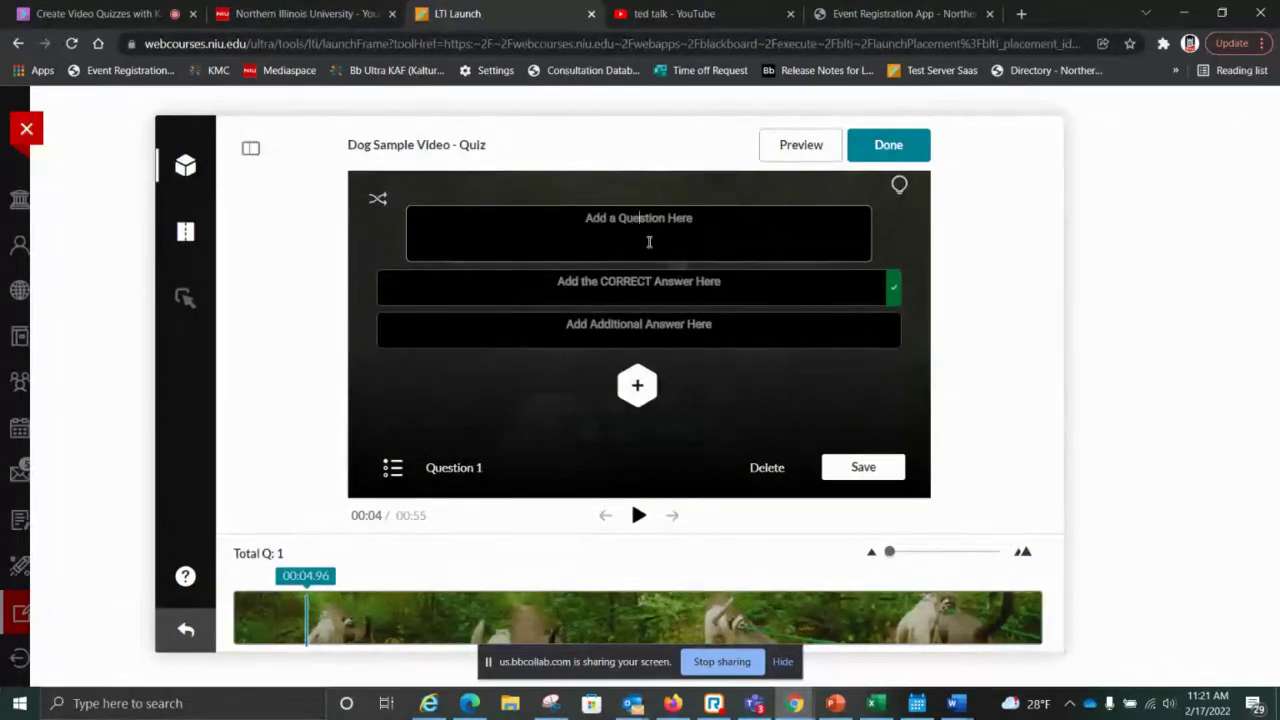
text(Where are teh)
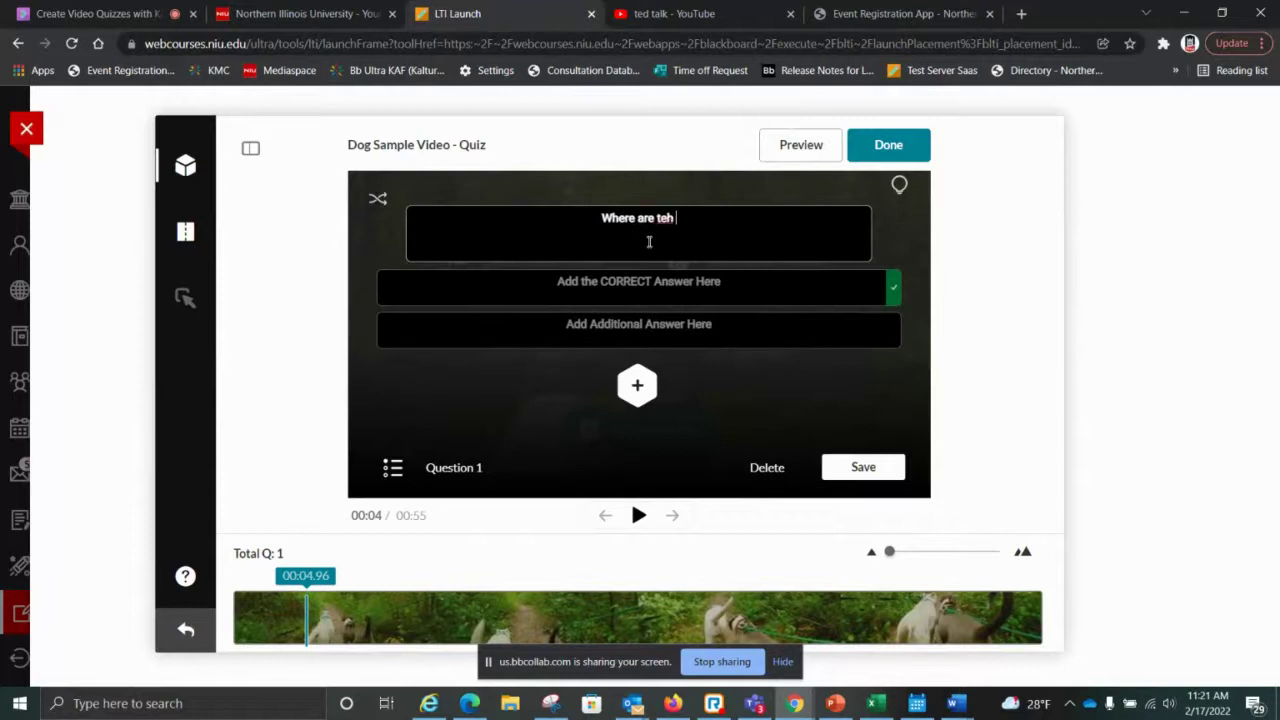
key(BackSpace)
key(BackSpace)
key(BackSpace)
text(he dogs walking?)
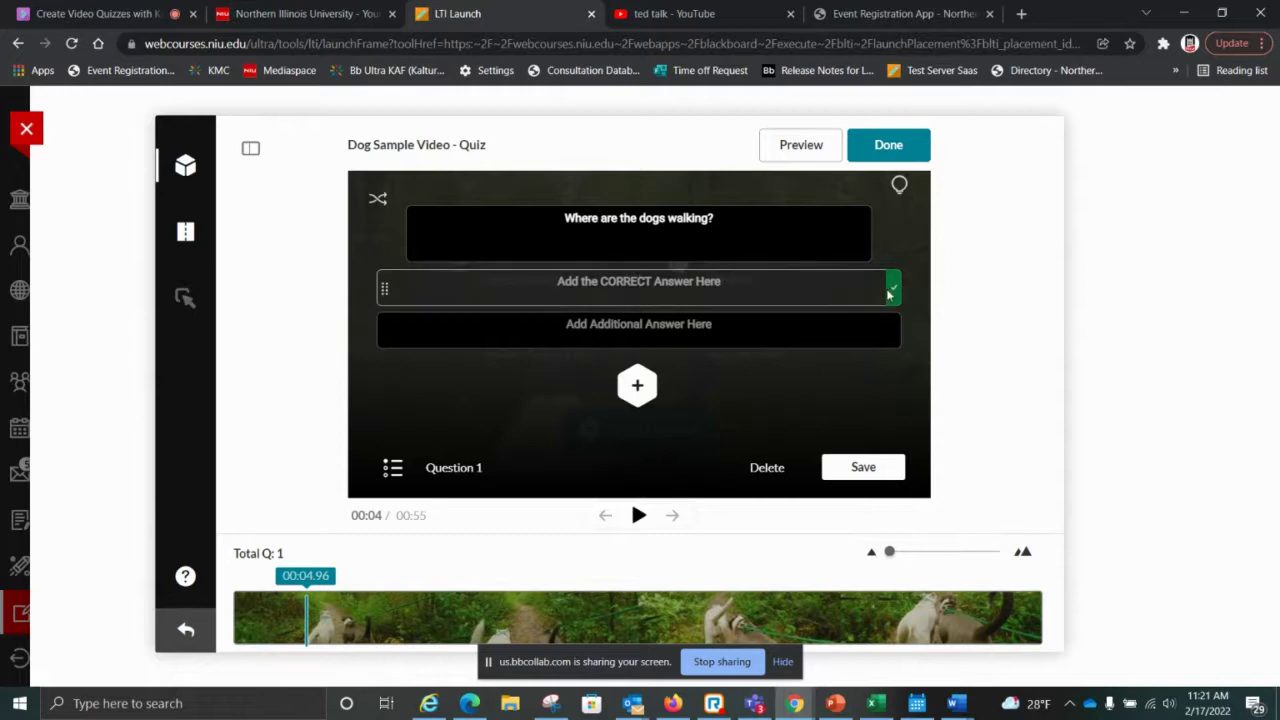
Enter "woods" as the correct answer and add "desert", "ocean" and "street" as the additional answers.
click(784, 288)
text(woods)
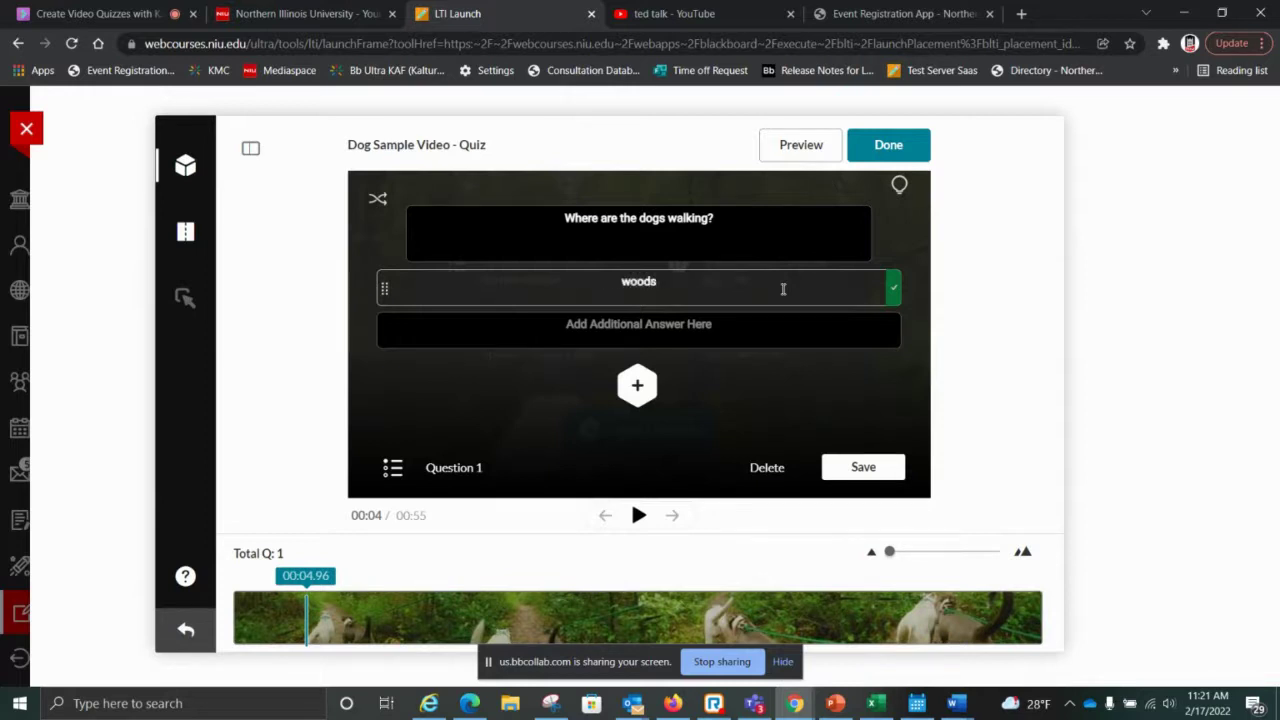
click(672, 325)
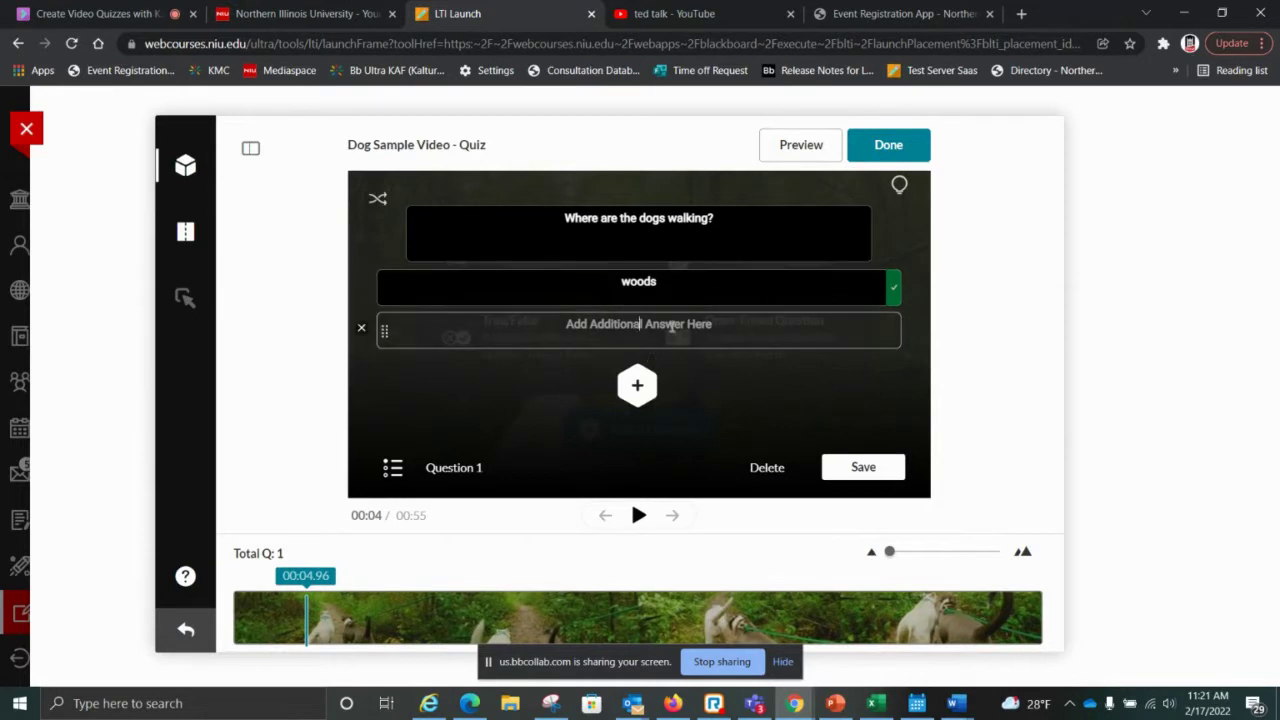
text(d)
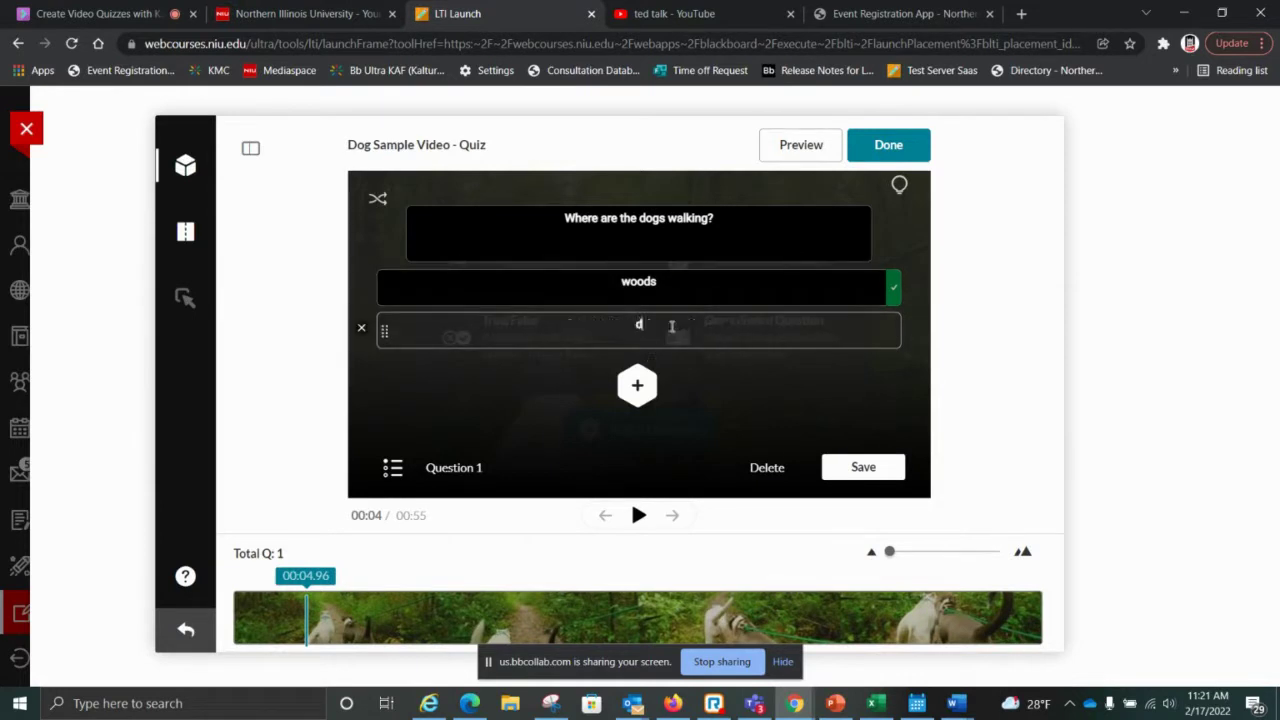
text(esert)
click(641, 382)
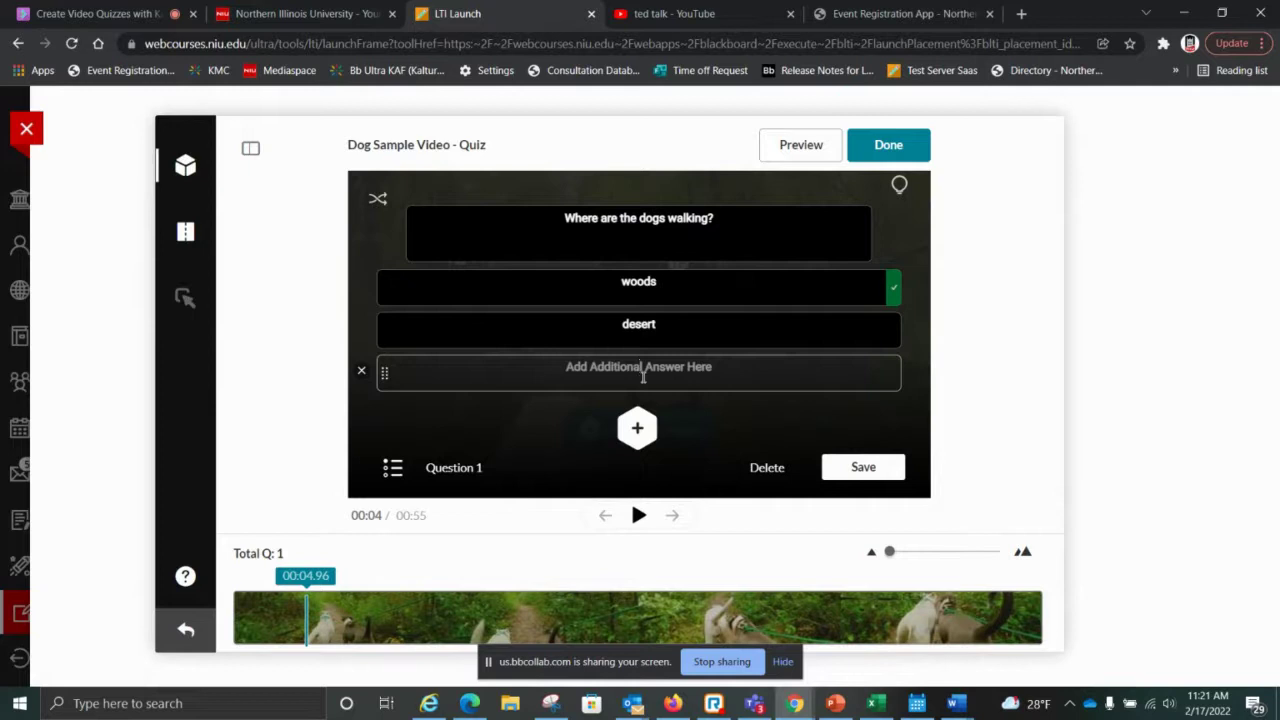
text(ocean)
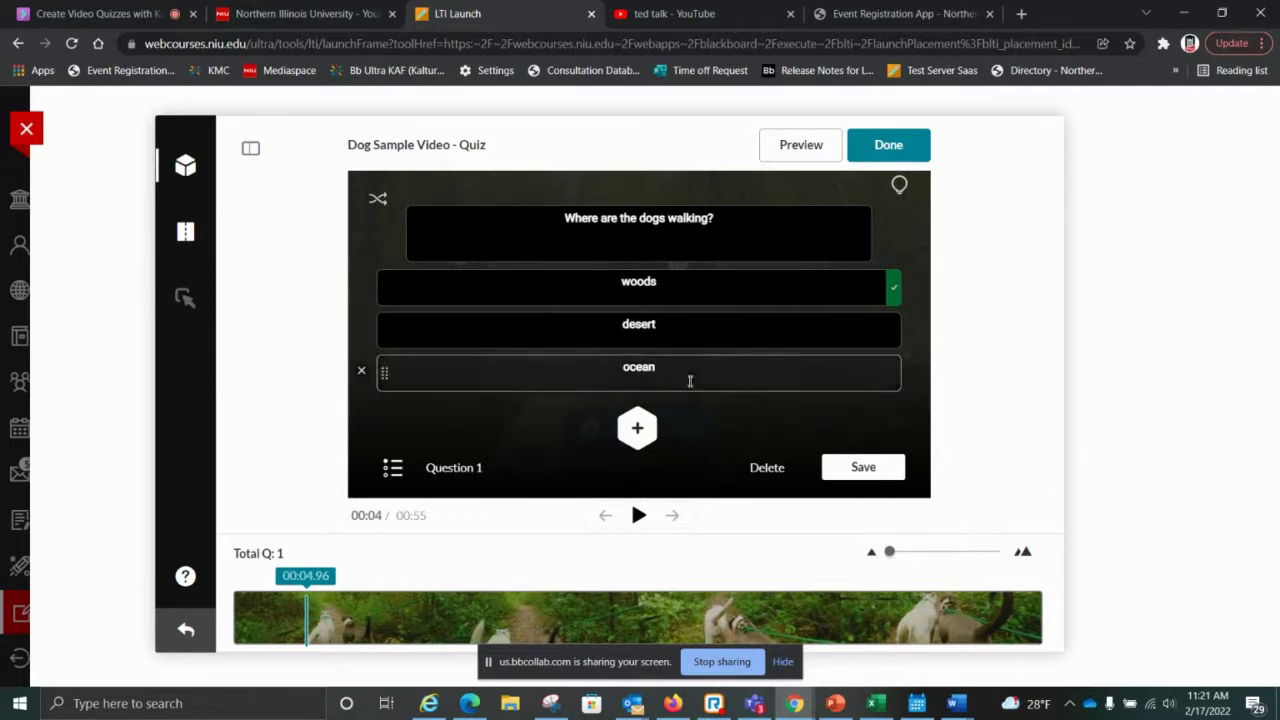
click(640, 426)
text(st)
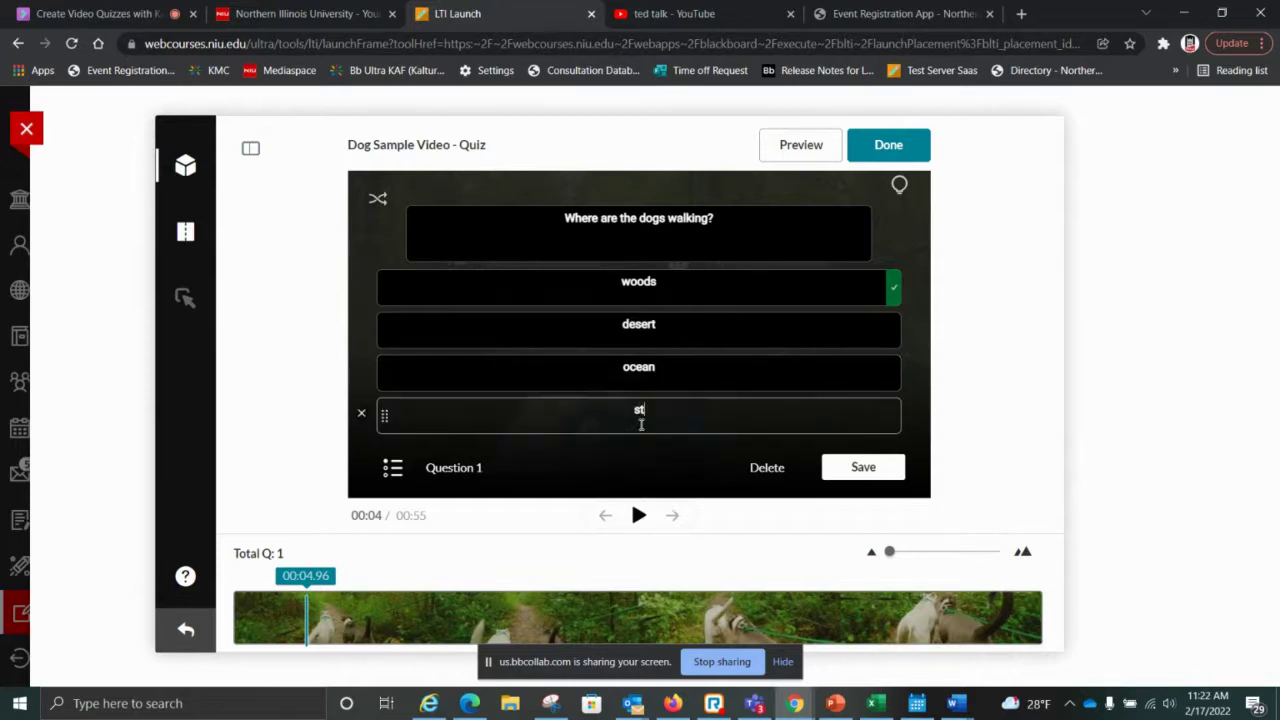
text(reet)
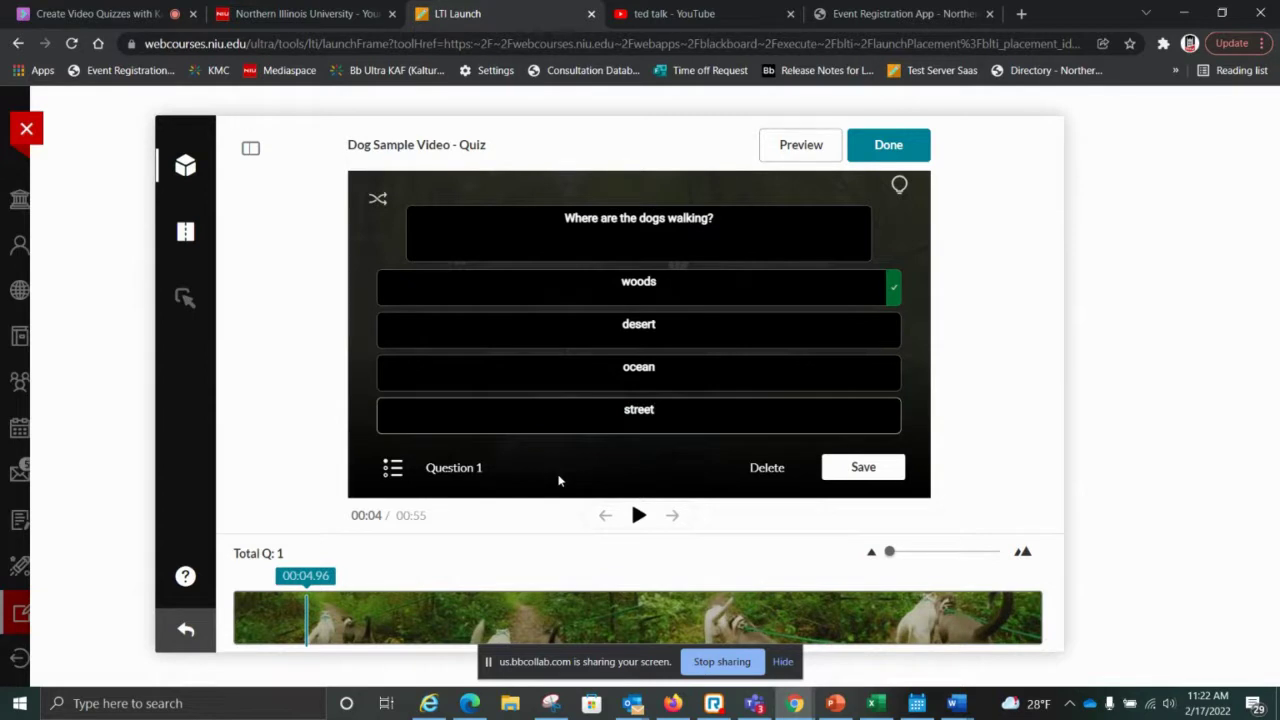
Shuffle the order of the multiple-choice answers three times.
click(377, 200)
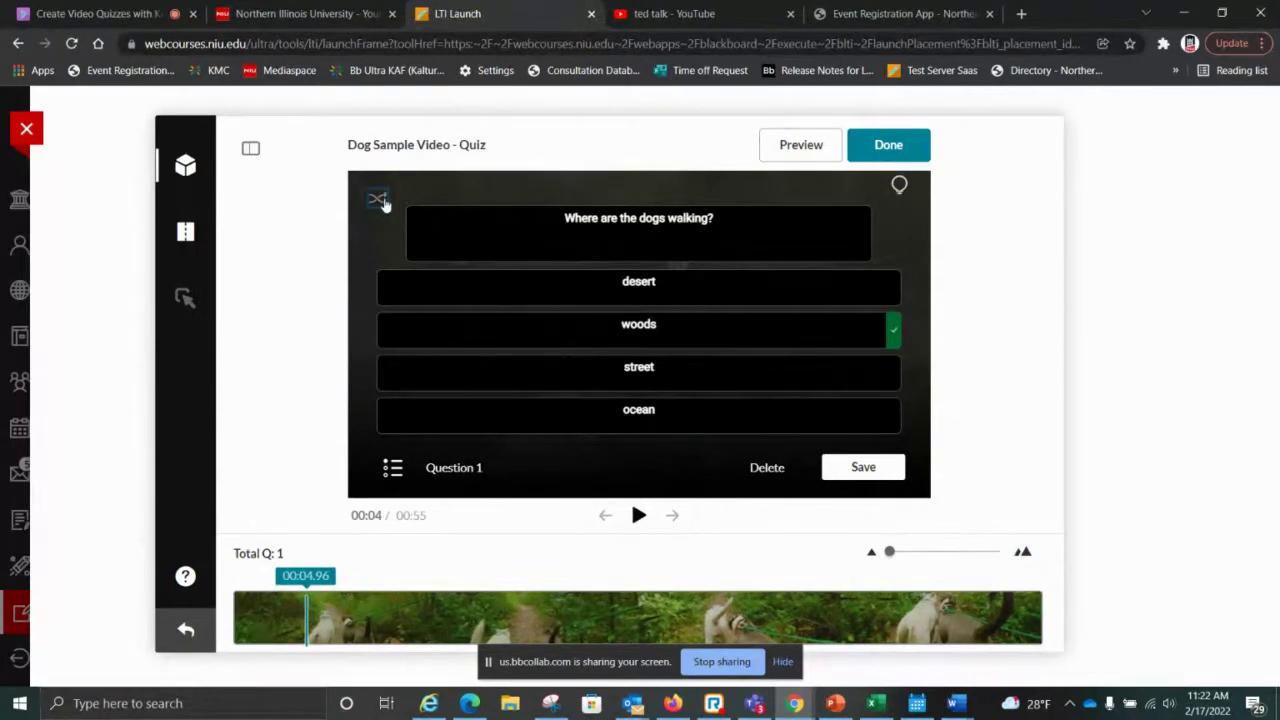
click(378, 200)
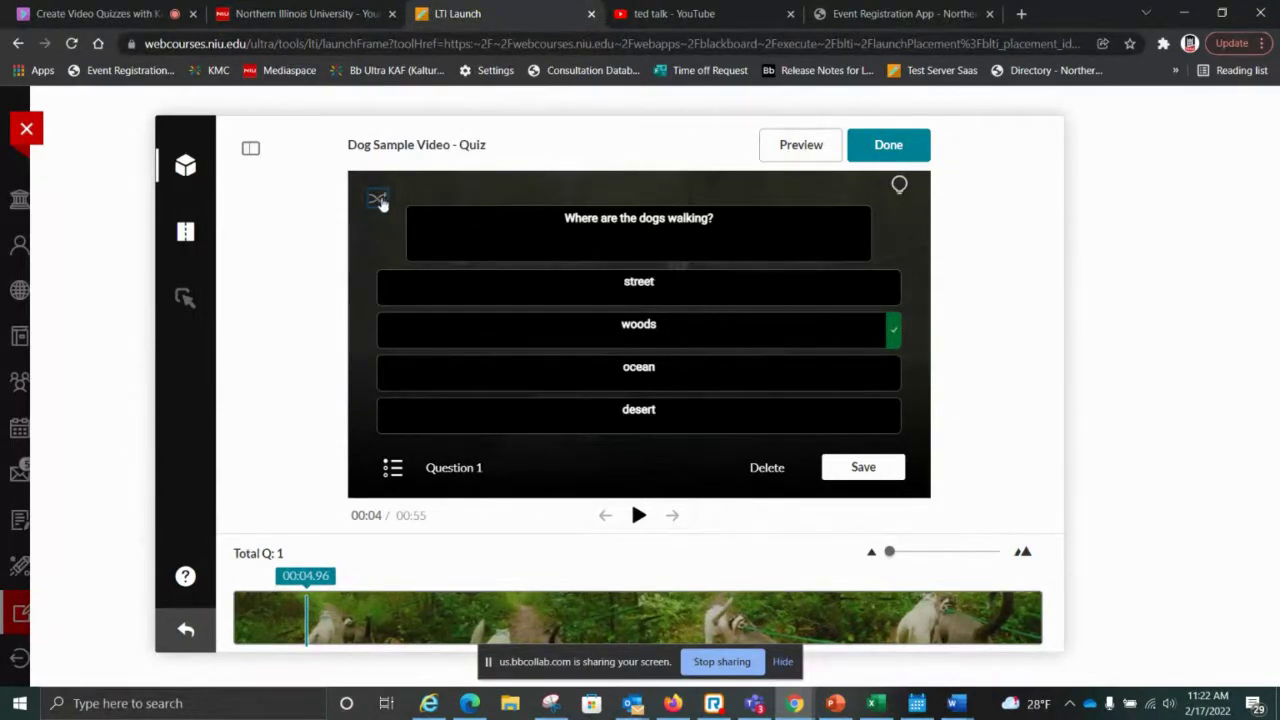
click(378, 200)
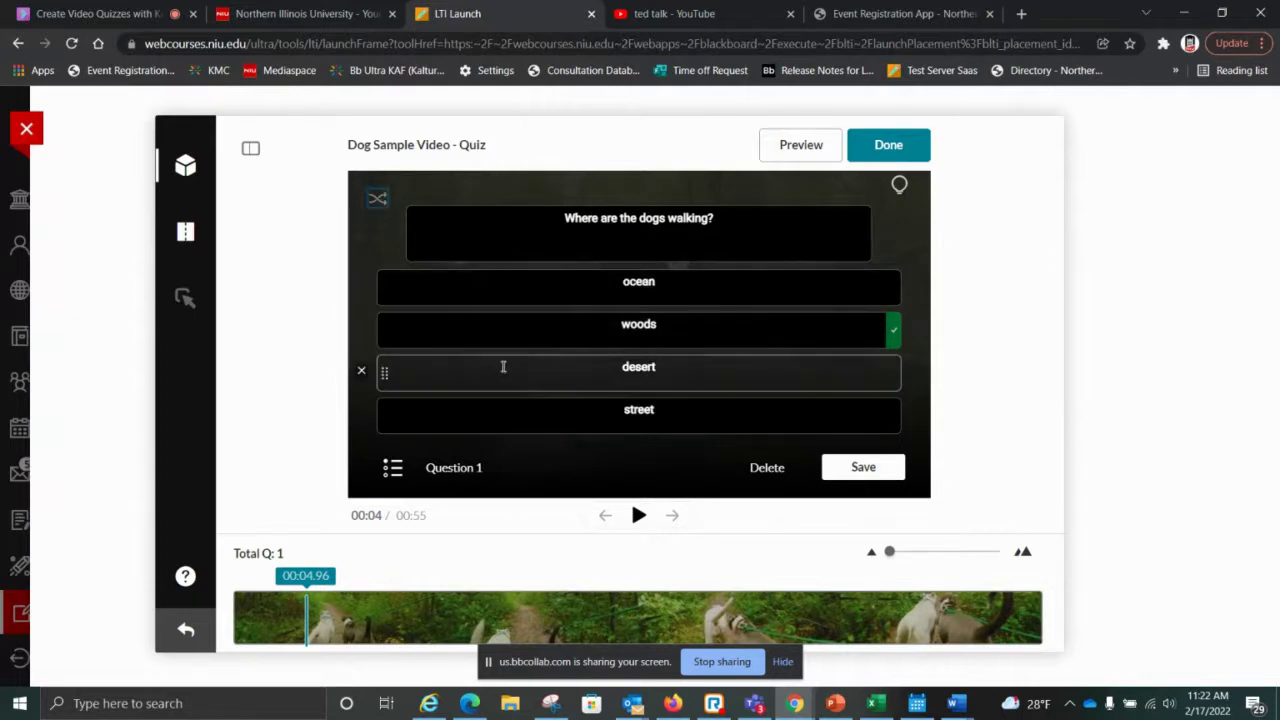
Add the question hint "Trees!" to the multiple-choice question and save the question.
click(901, 193)
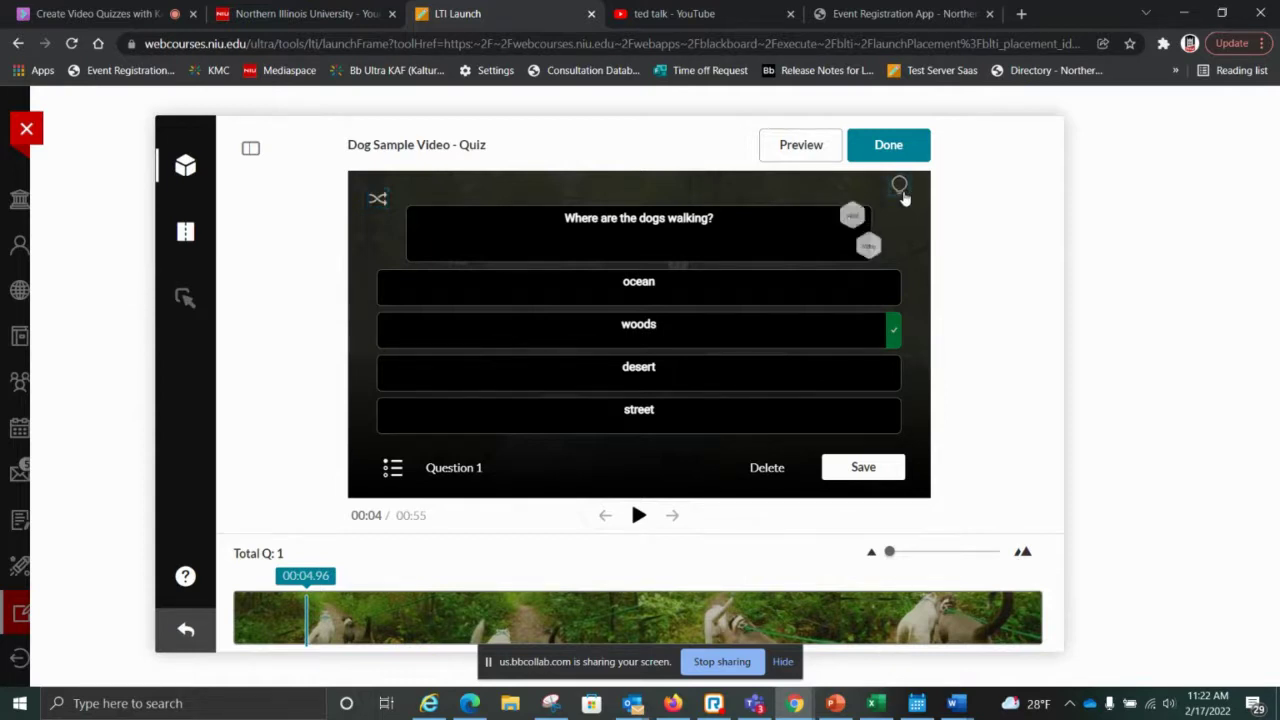
click(845, 217)
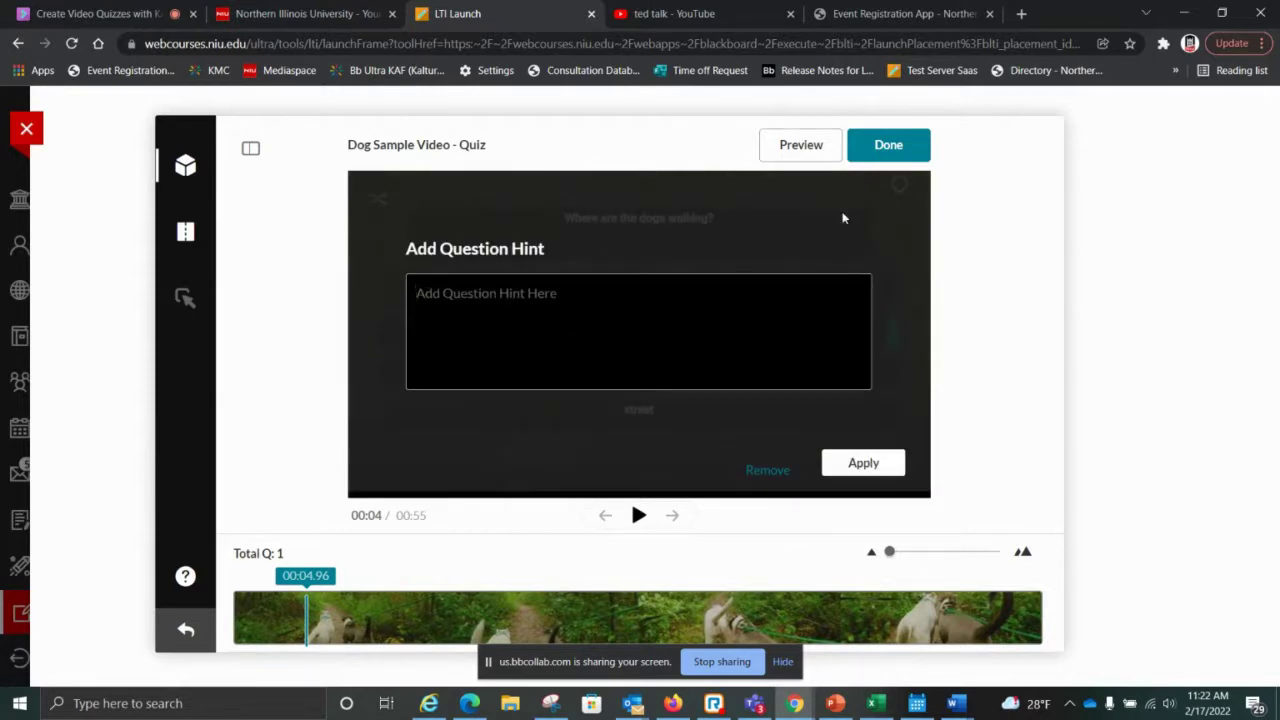
text(Trees)
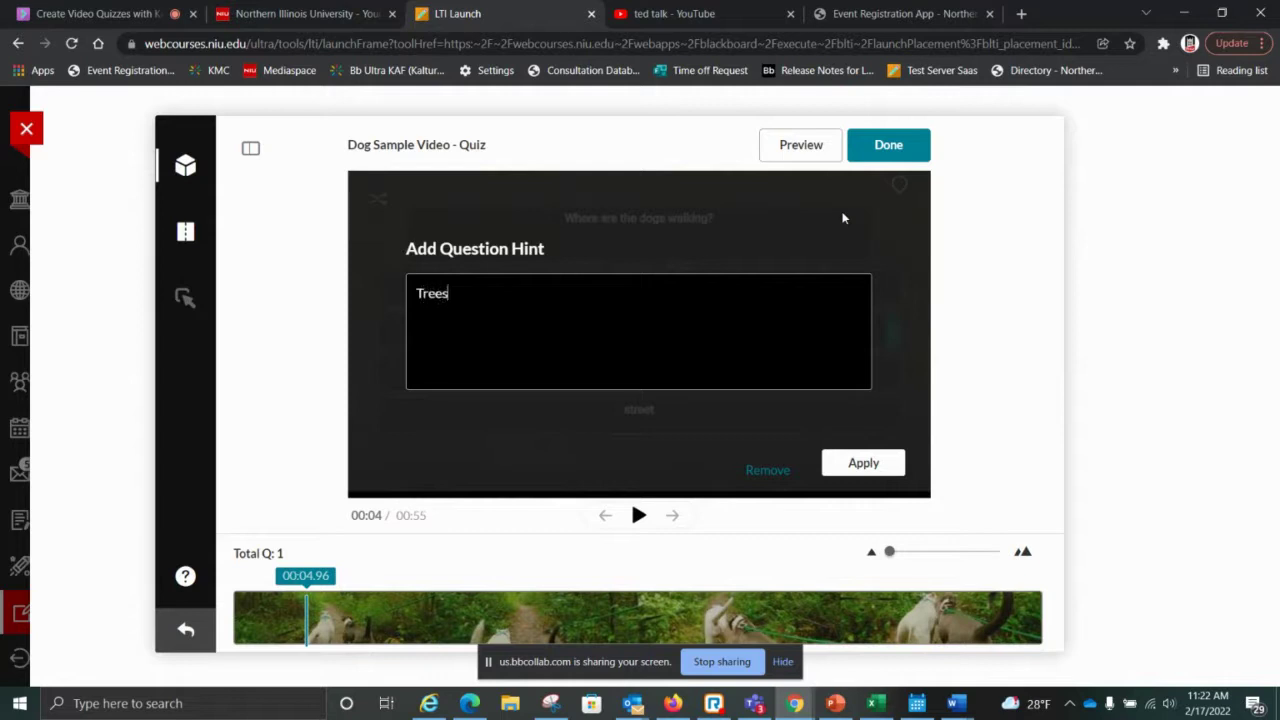
text(!)
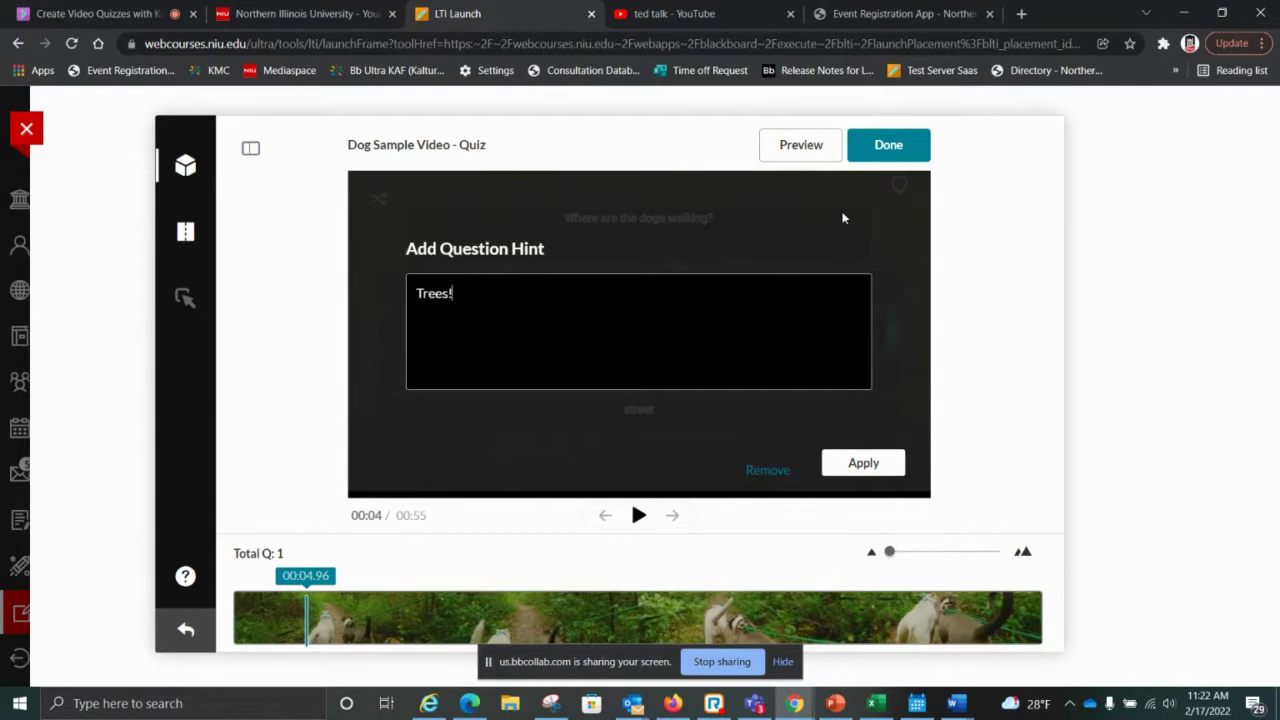
click(866, 462)
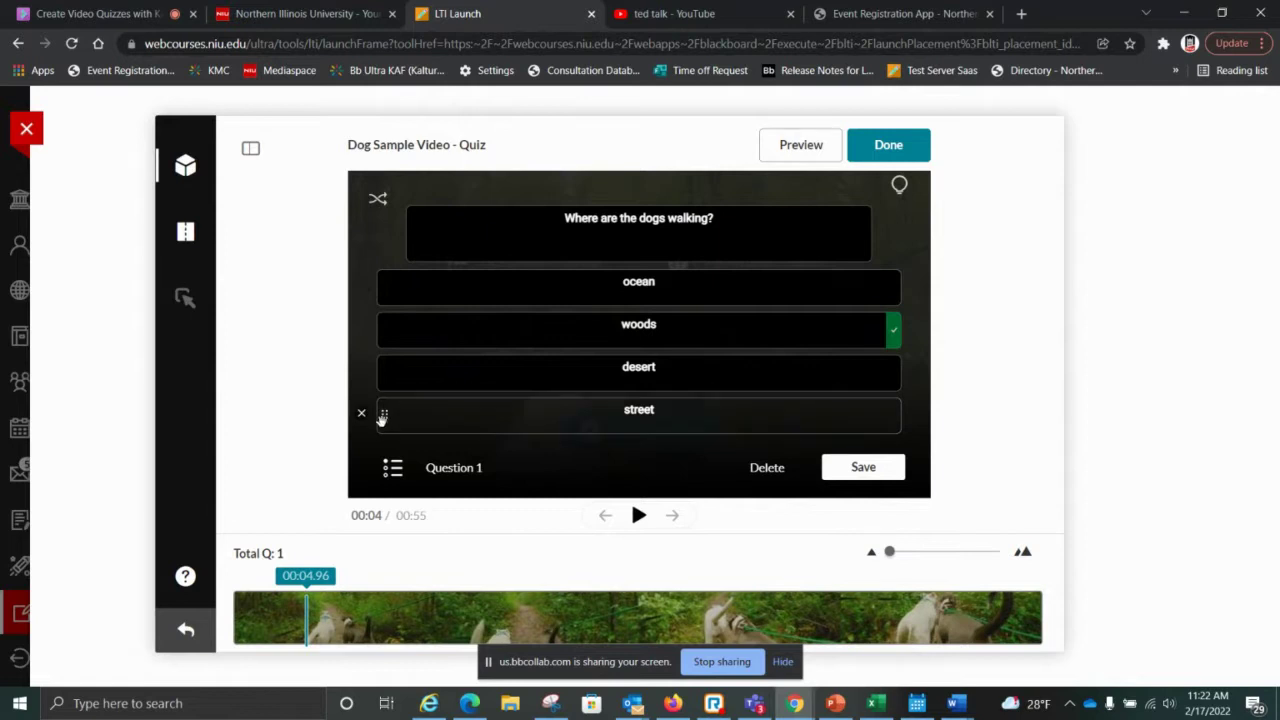
click(858, 469)
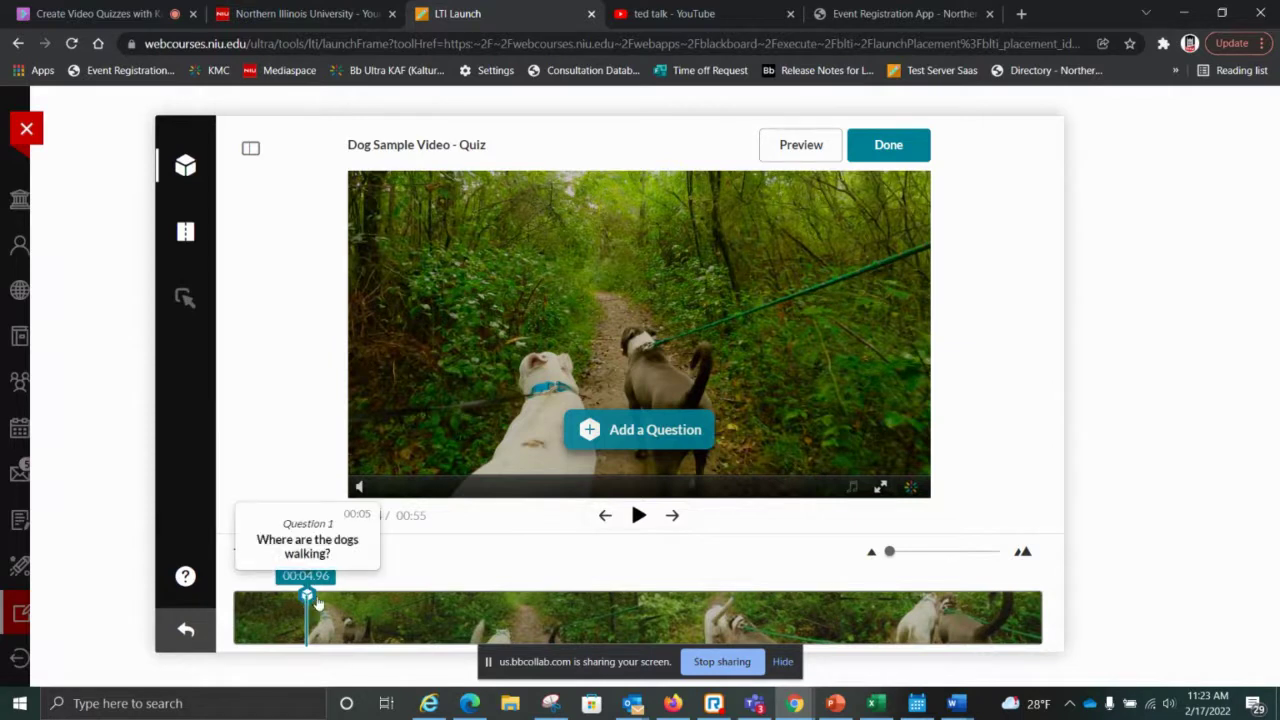
Advance the video to about 00:06.81 and add a True/False question reading "This is a fantastic quiz".
click(639, 515)
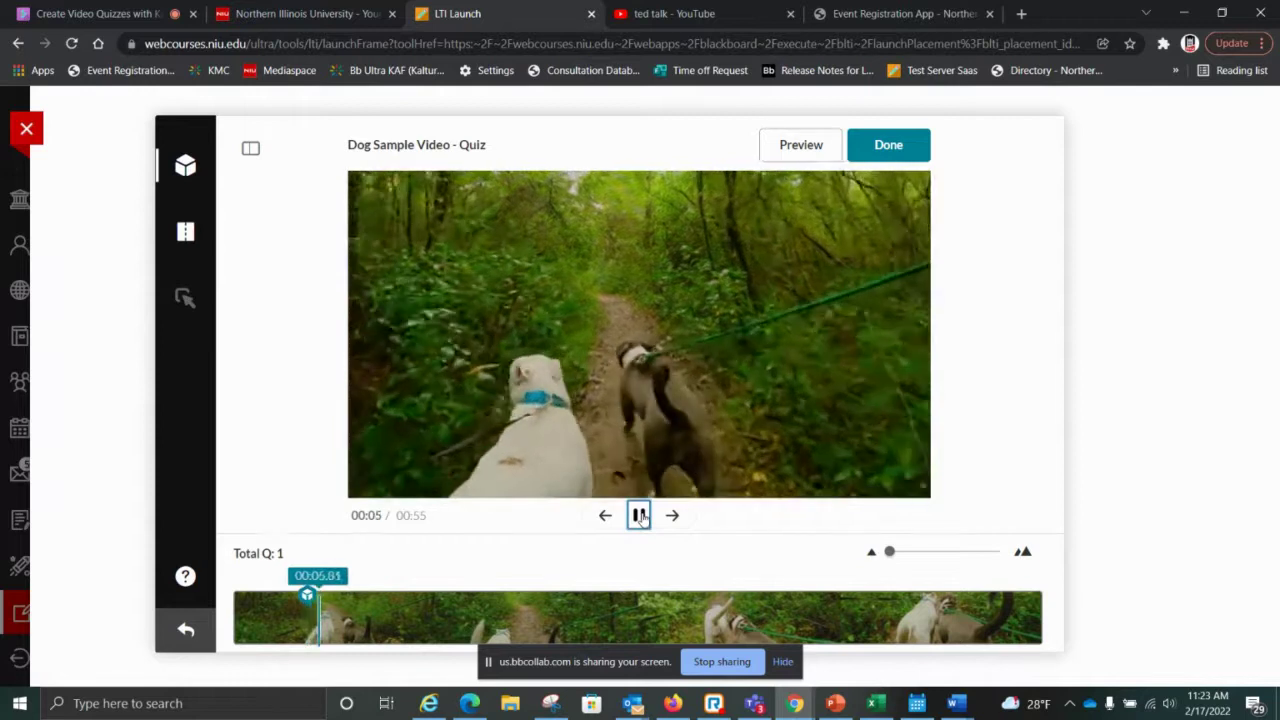
click(639, 515)
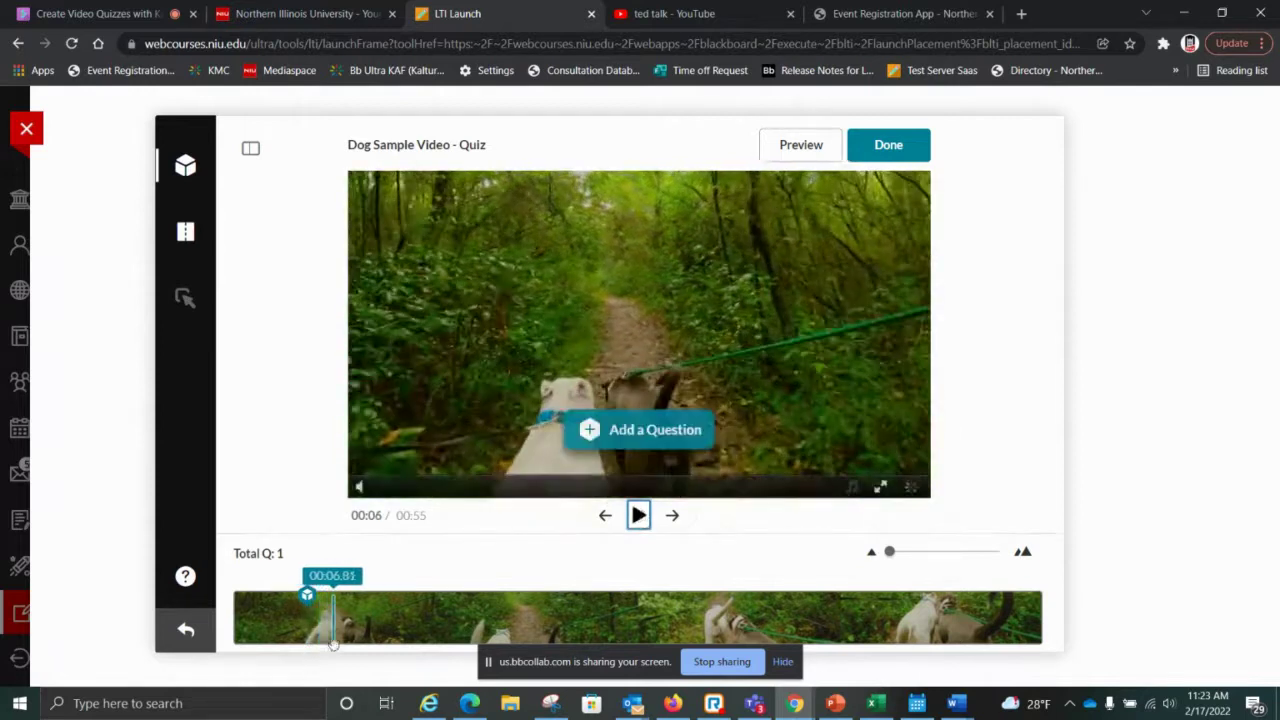
mouse_move(310, 597)
click(618, 445)
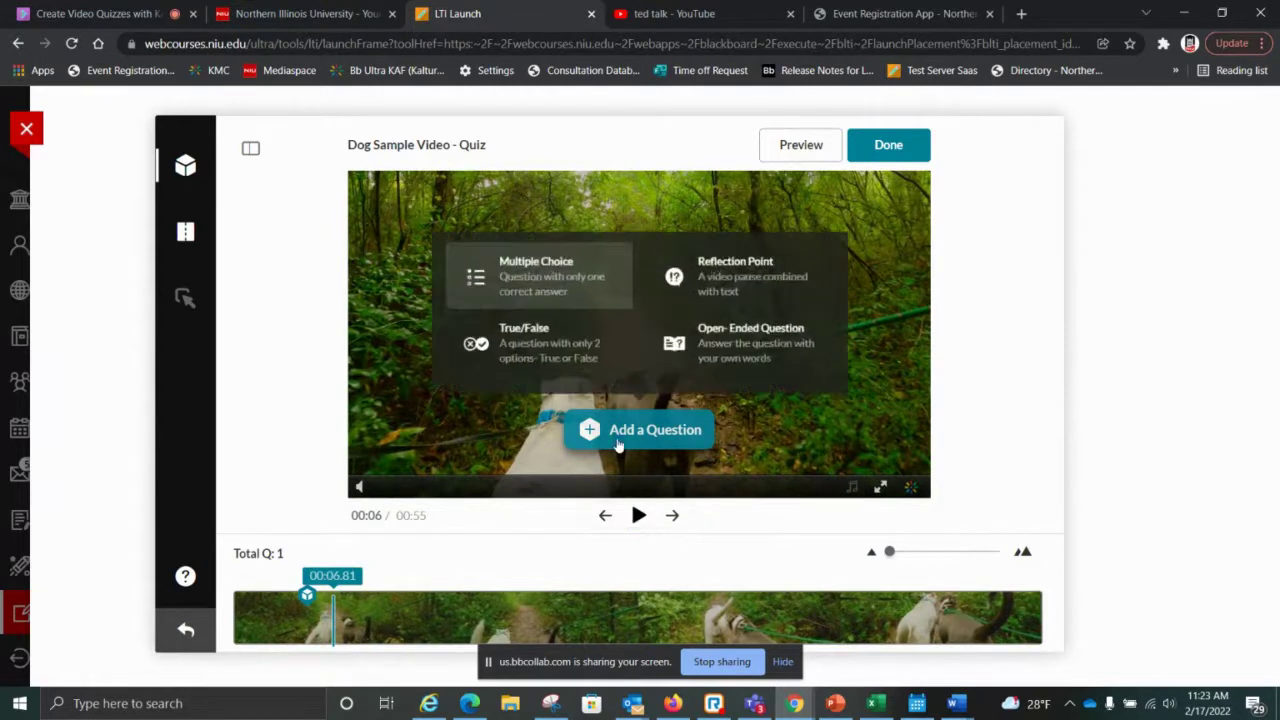
click(530, 343)
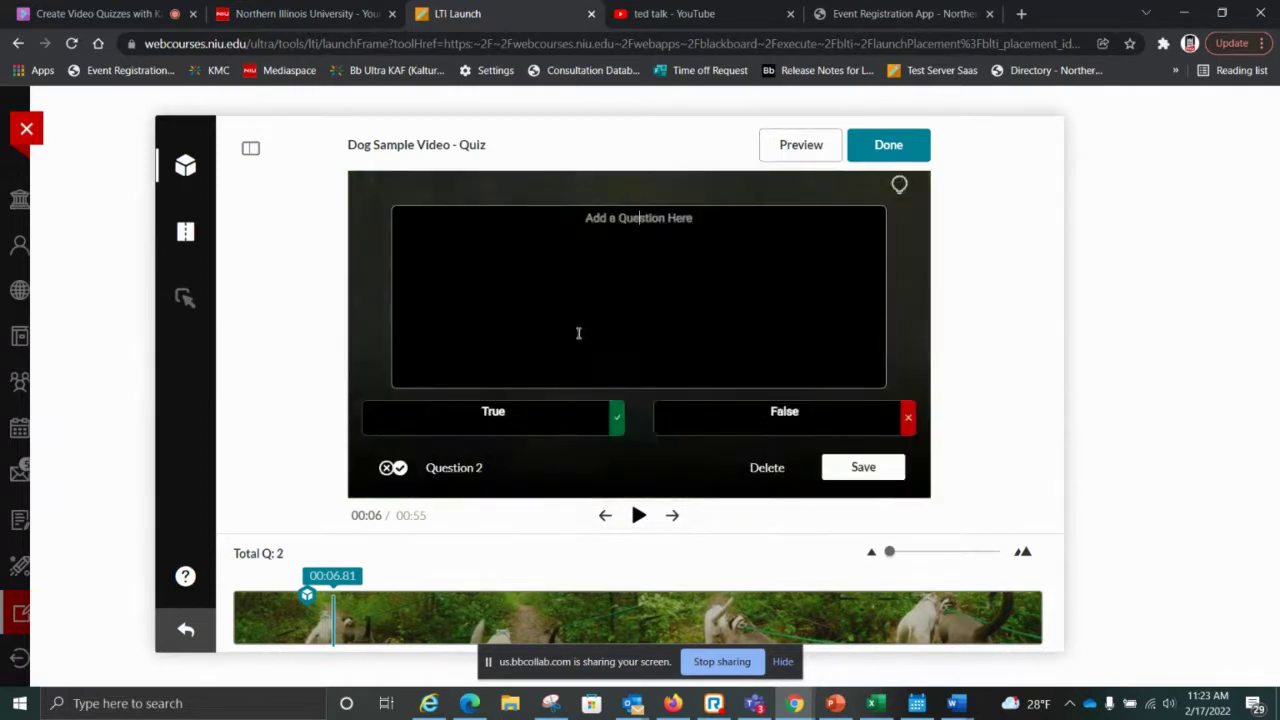
text(This )
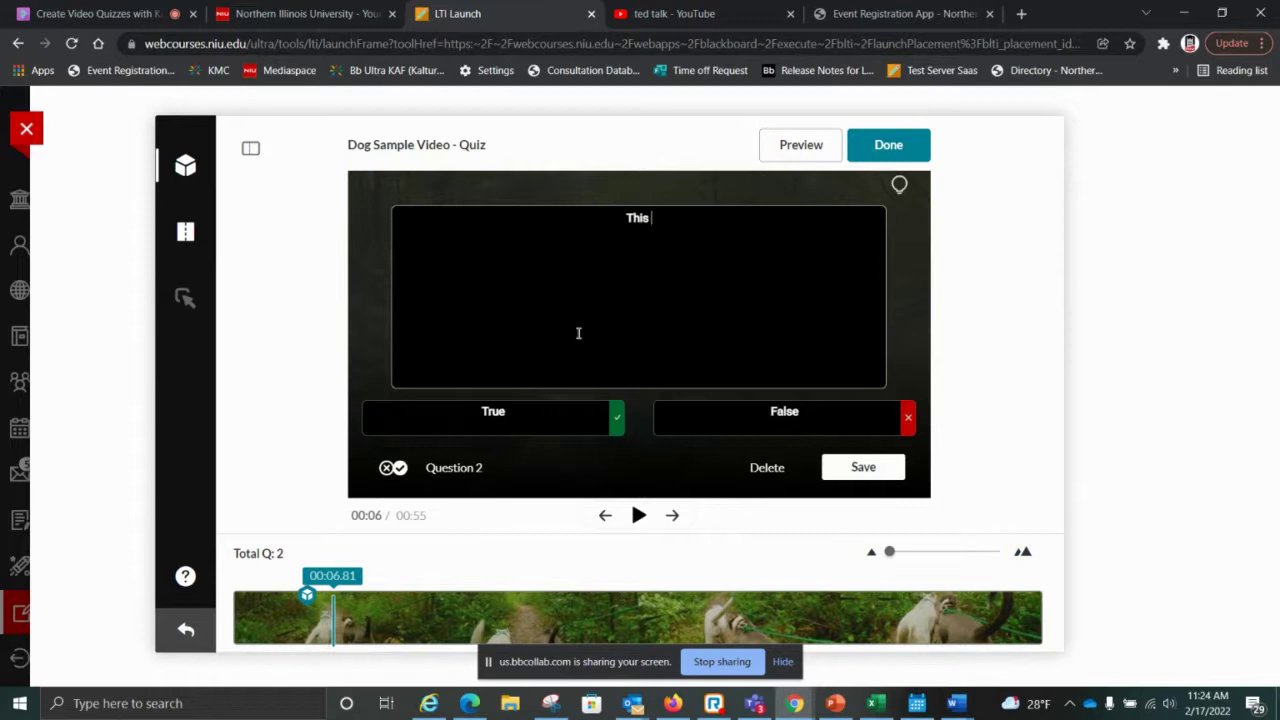
text(is a fantastic qui)
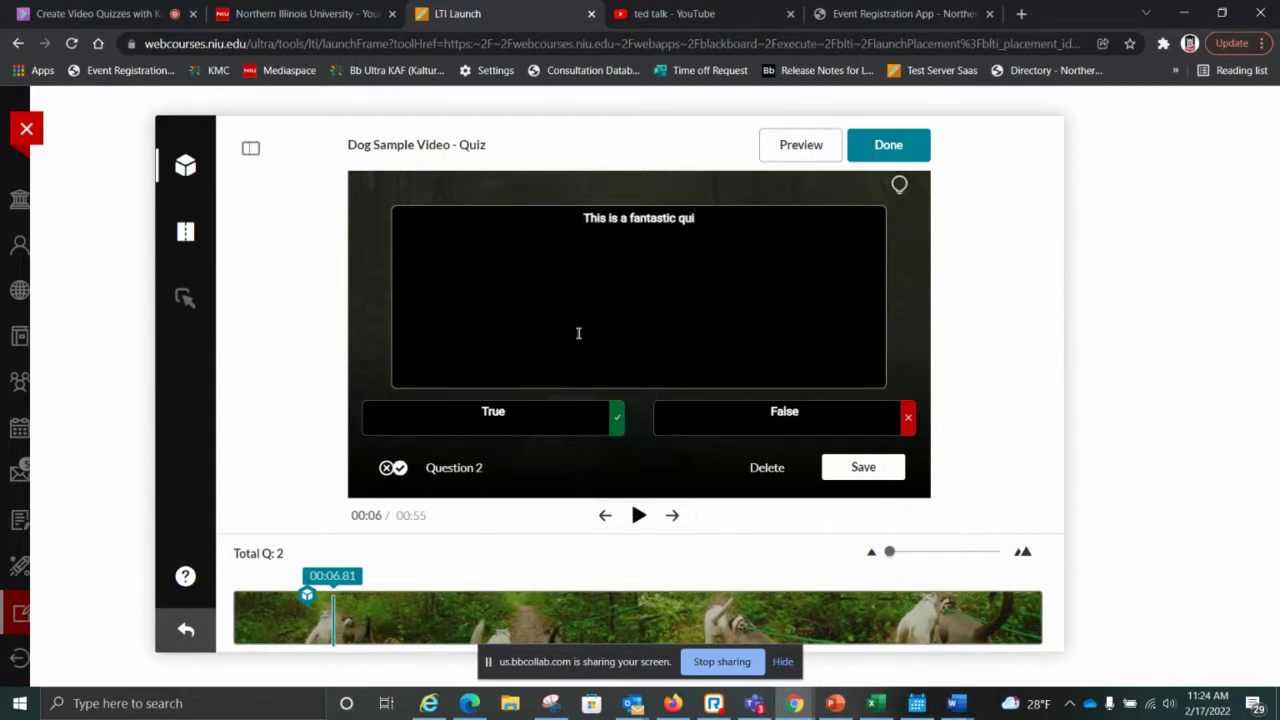
text(z)
key(BackSpace)
text(z)
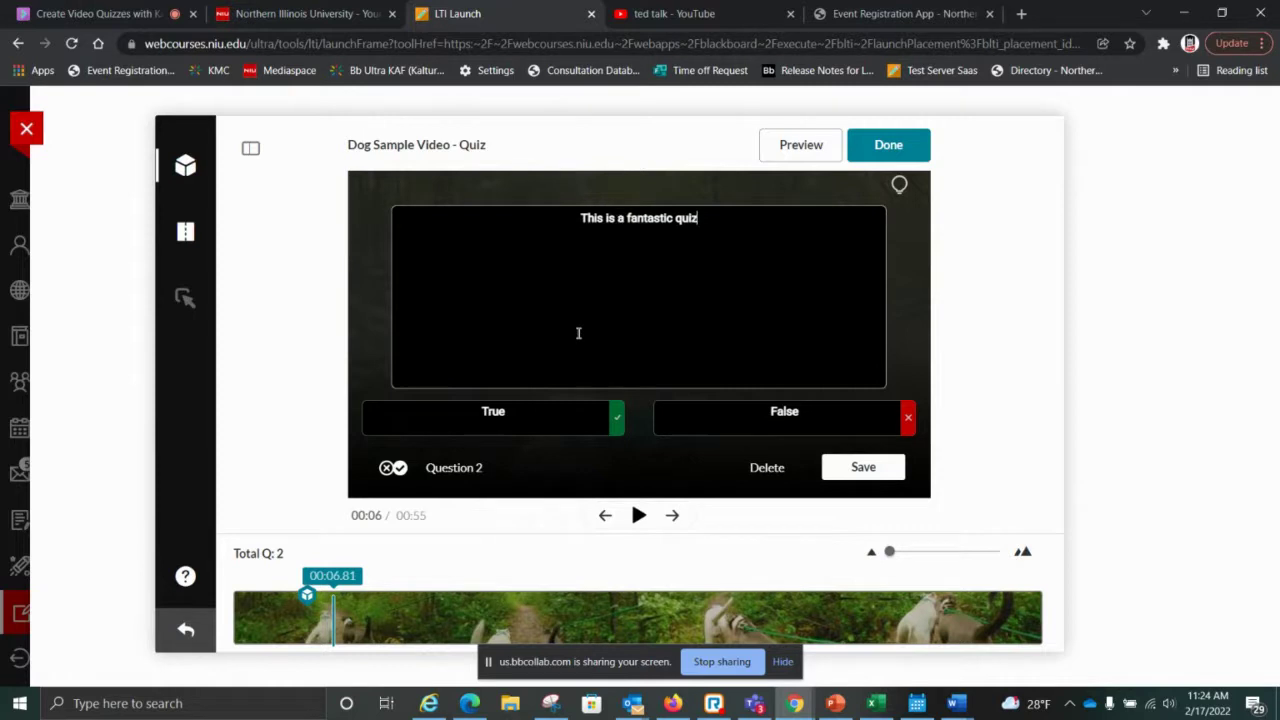
Replace the True answer's text with "Yes" in the second question.
click(548, 418)
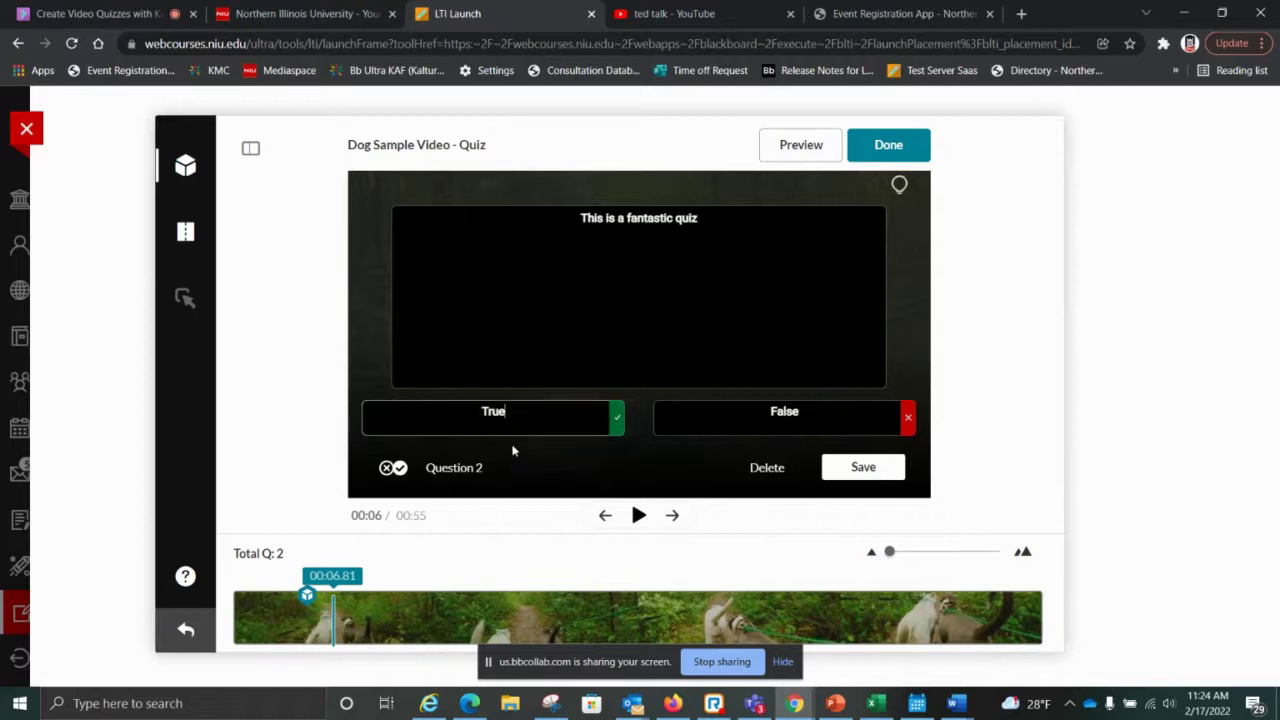
click(796, 418)
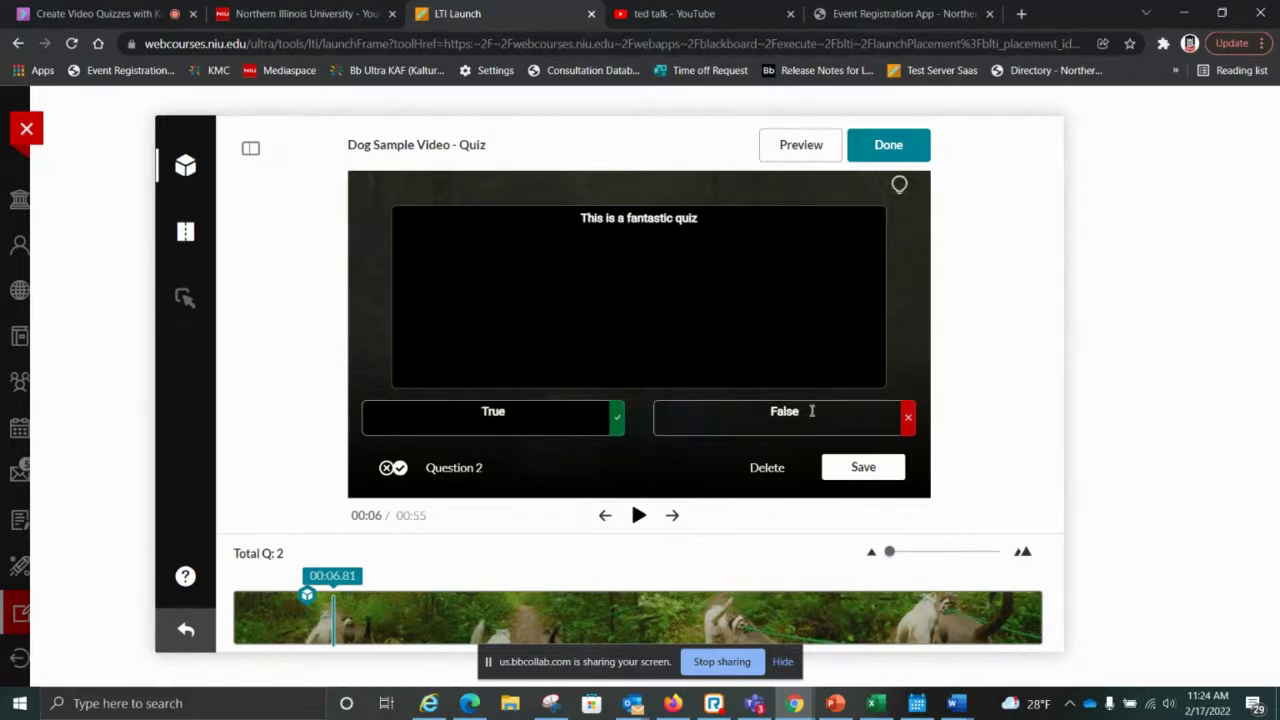
click(508, 413)
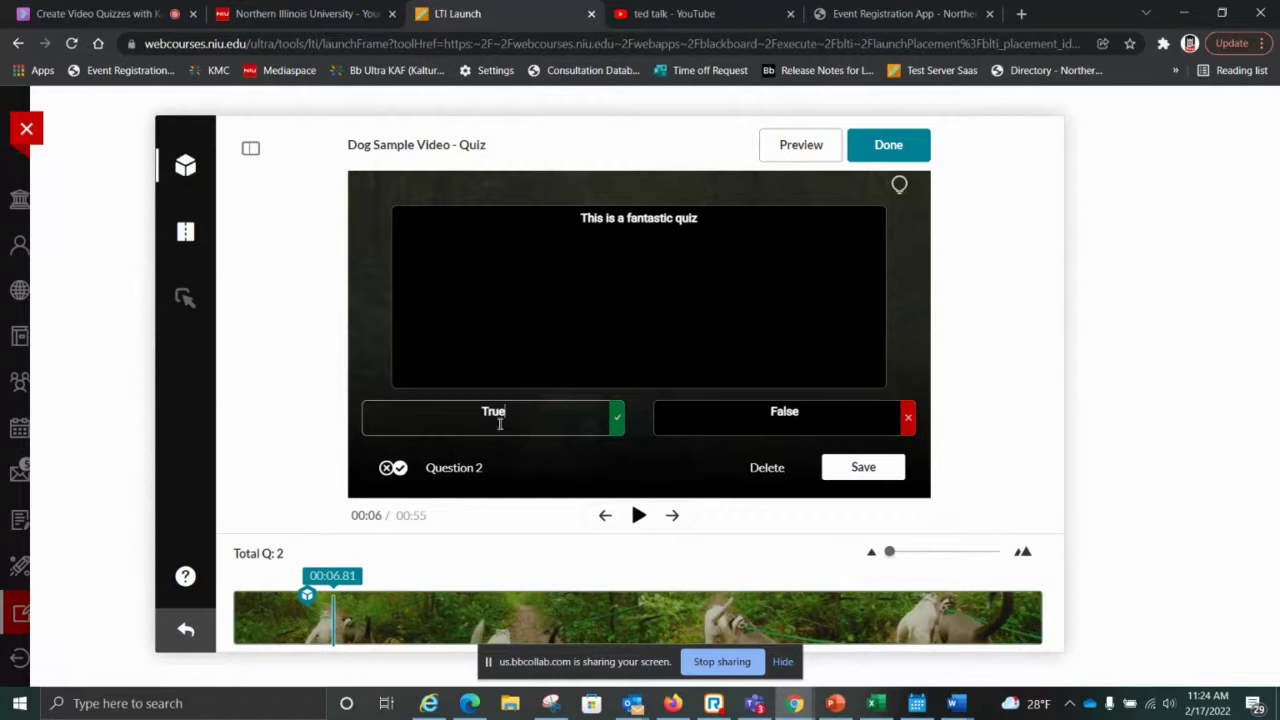
key(BackSpace)
key(BackSpace)
key(BackSpace)
text(Ye)
Replace the False answer's text with "NO" and save the second question.
click(677, 423)
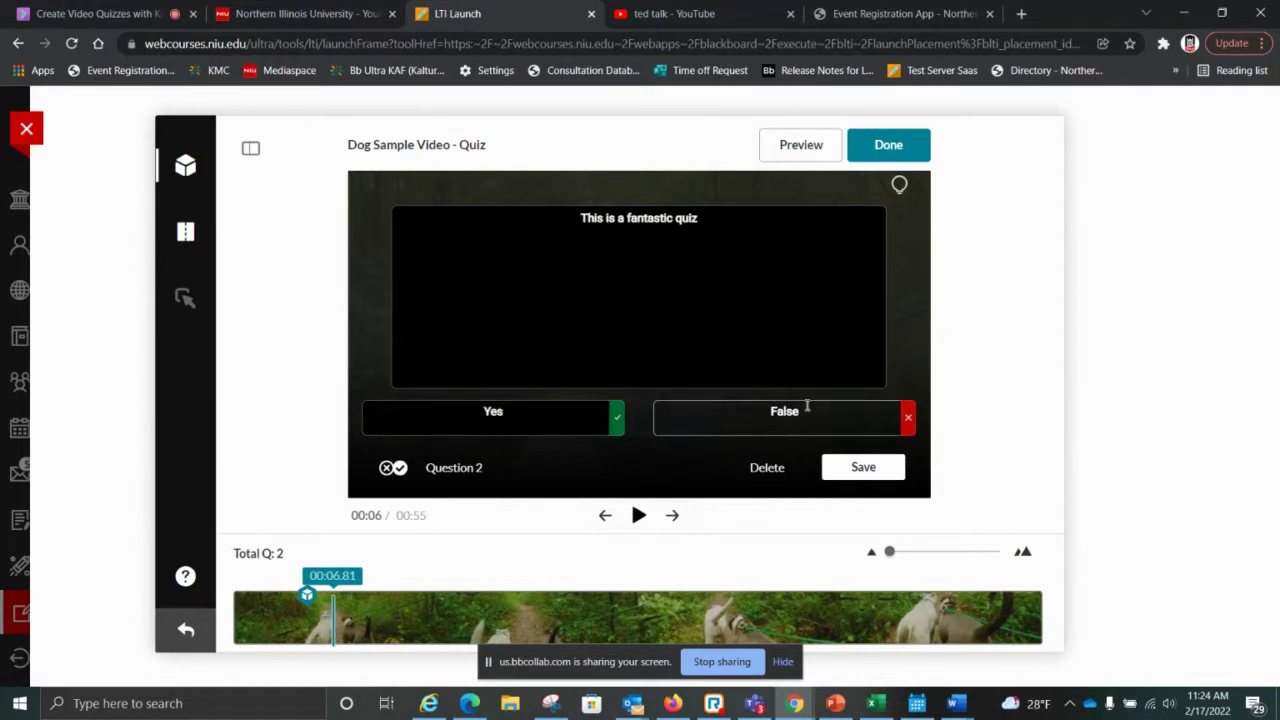
key(BackSpace)
key(BackSpace)
key(BackSpace)
text(NO)
key(BackSpace)
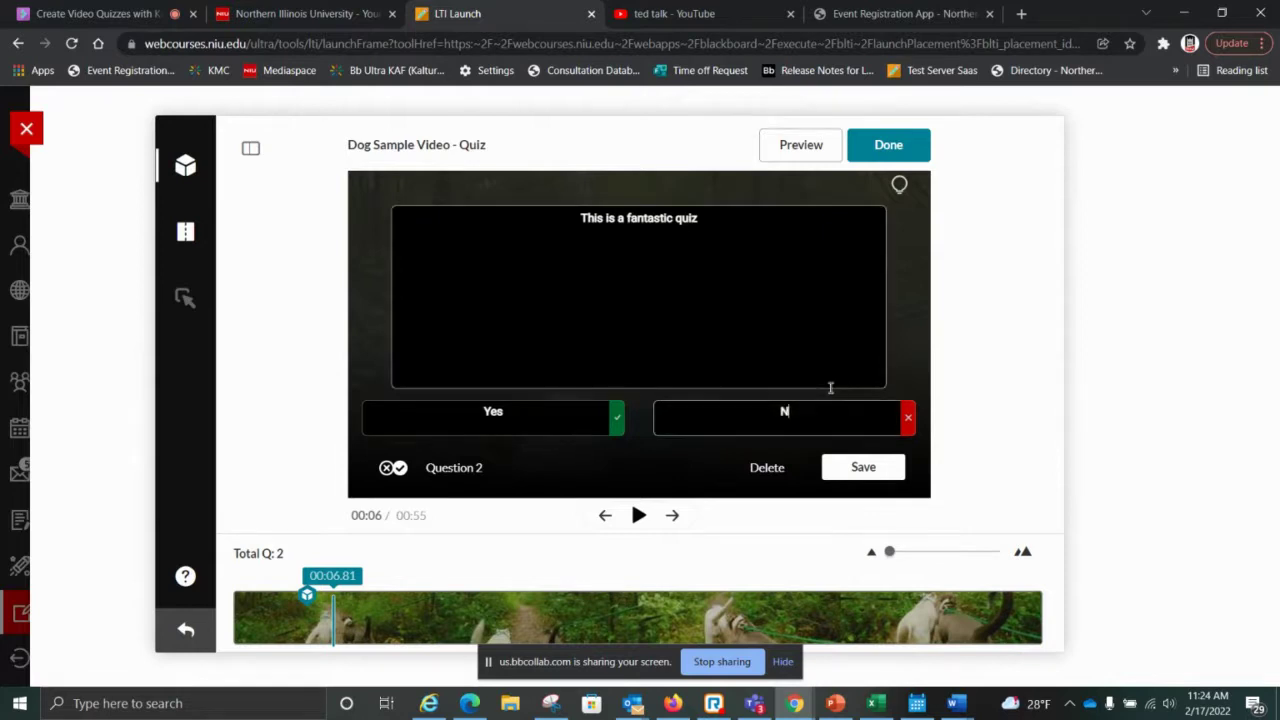
text(O)
click(845, 478)
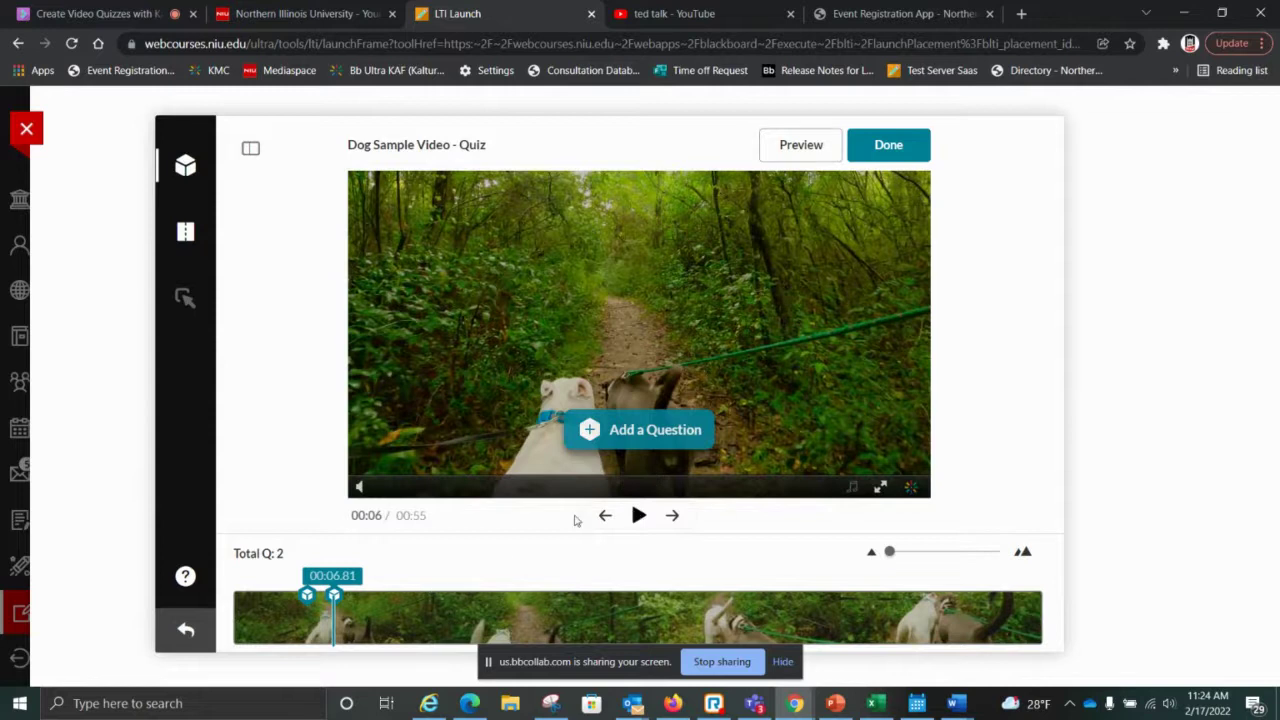
Advance the video to about 00:22.15 and insert an Open-Ended Question at that point.
click(637, 514)
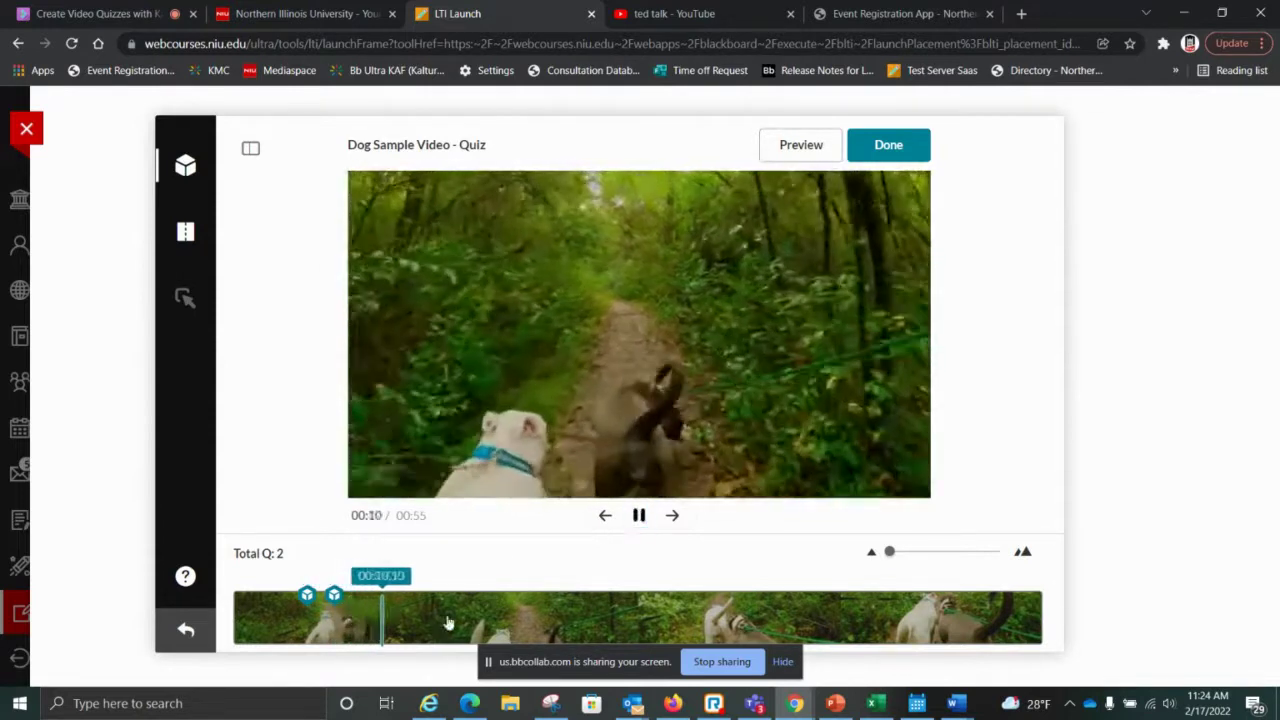
click(443, 615)
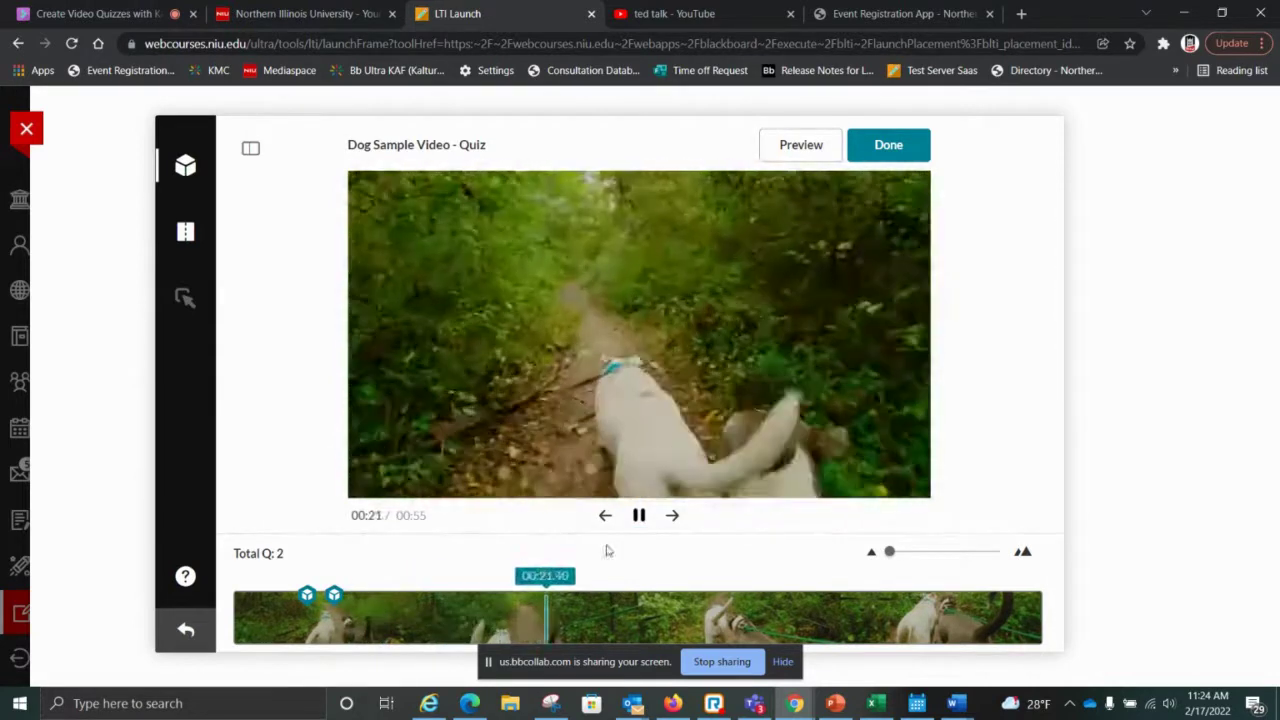
click(638, 515)
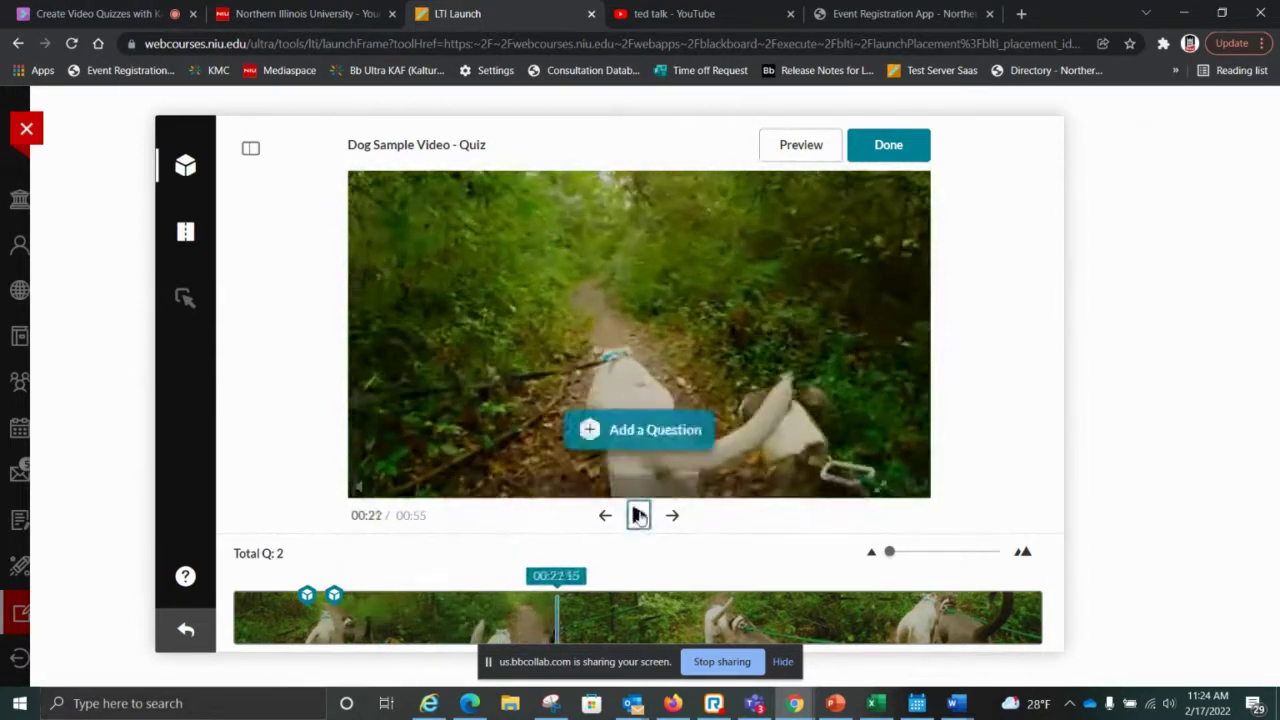
click(668, 429)
click(738, 342)
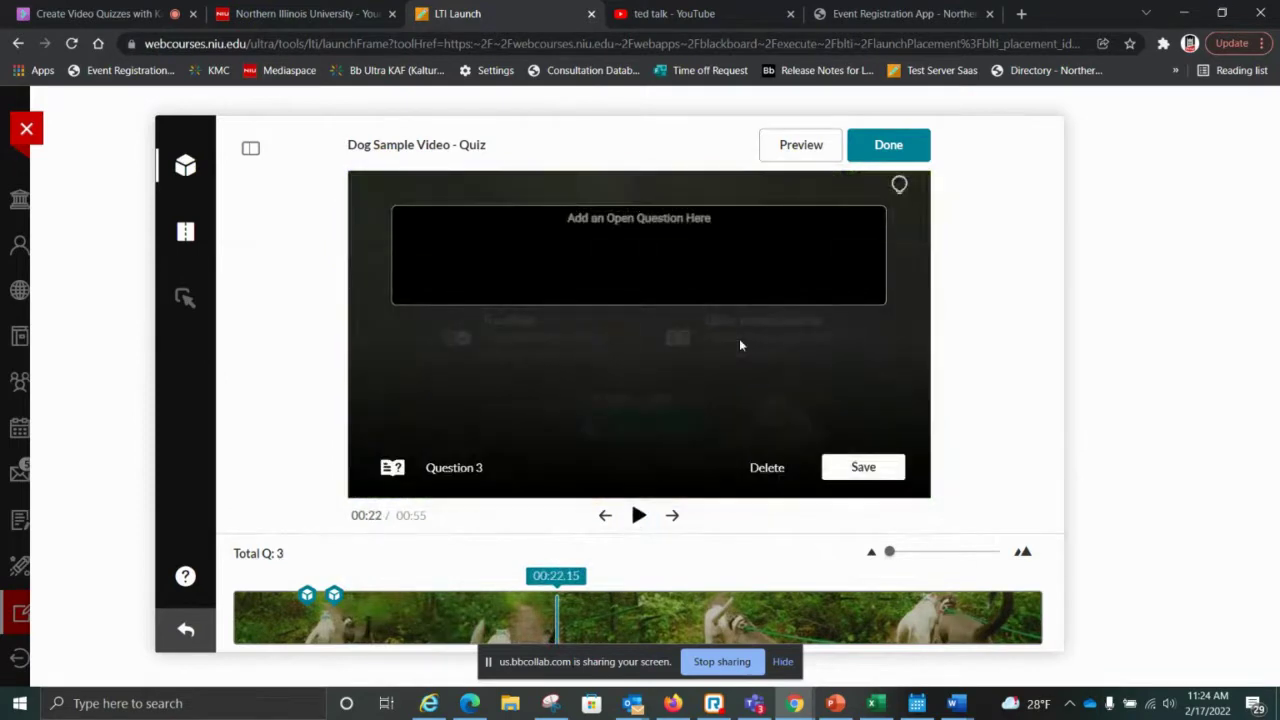
Enter "Tell me about your favorite nature experience." as the open-ended question's text and save the question.
text(Te)
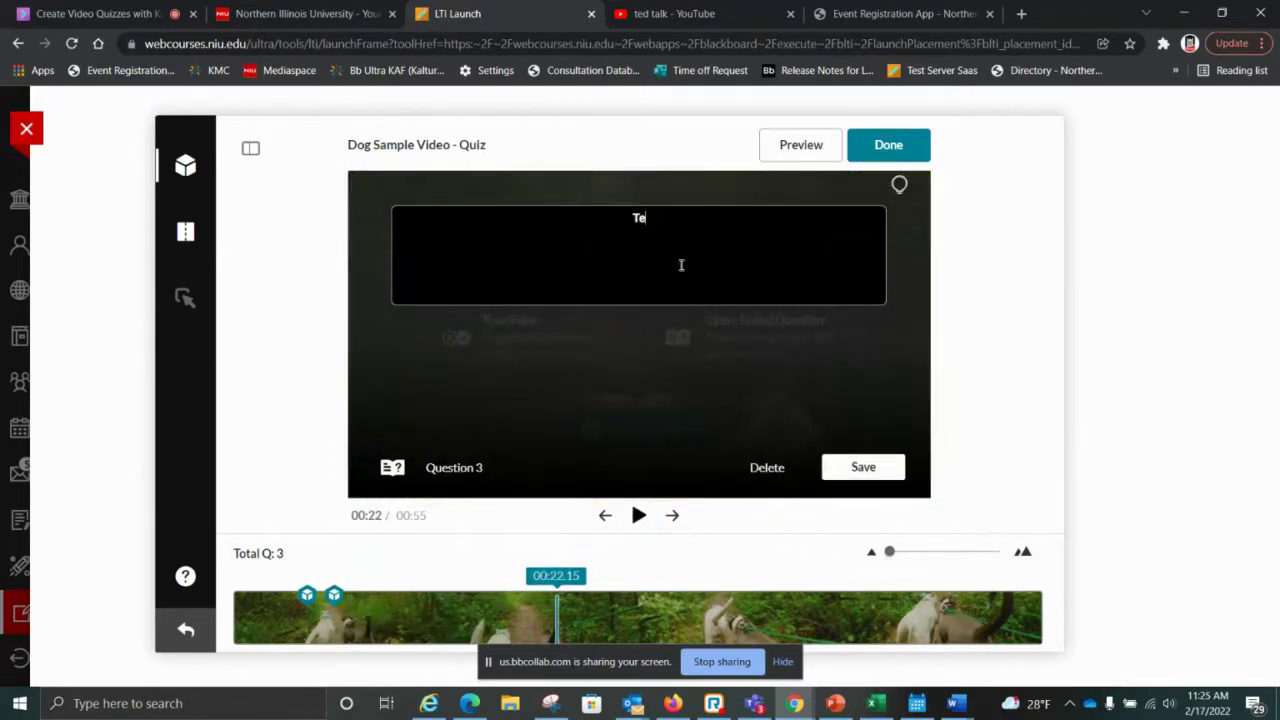
text(ll me about your favorite )
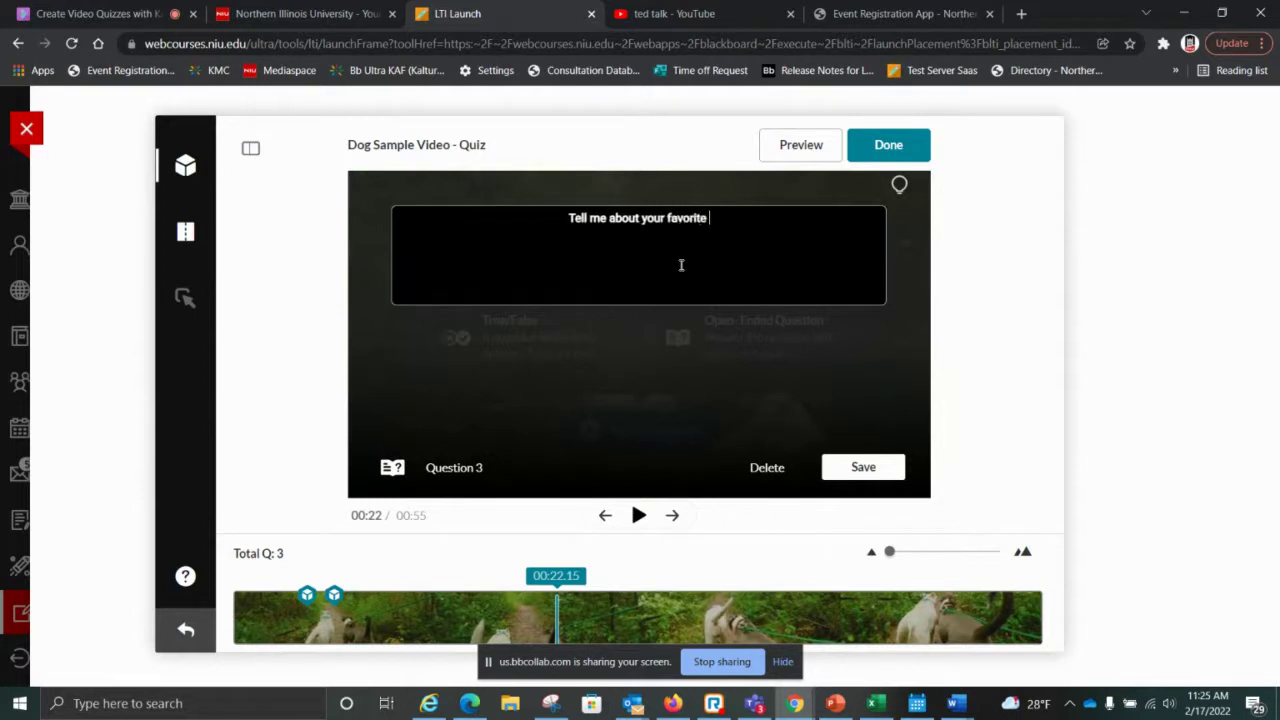
text(nature expe)
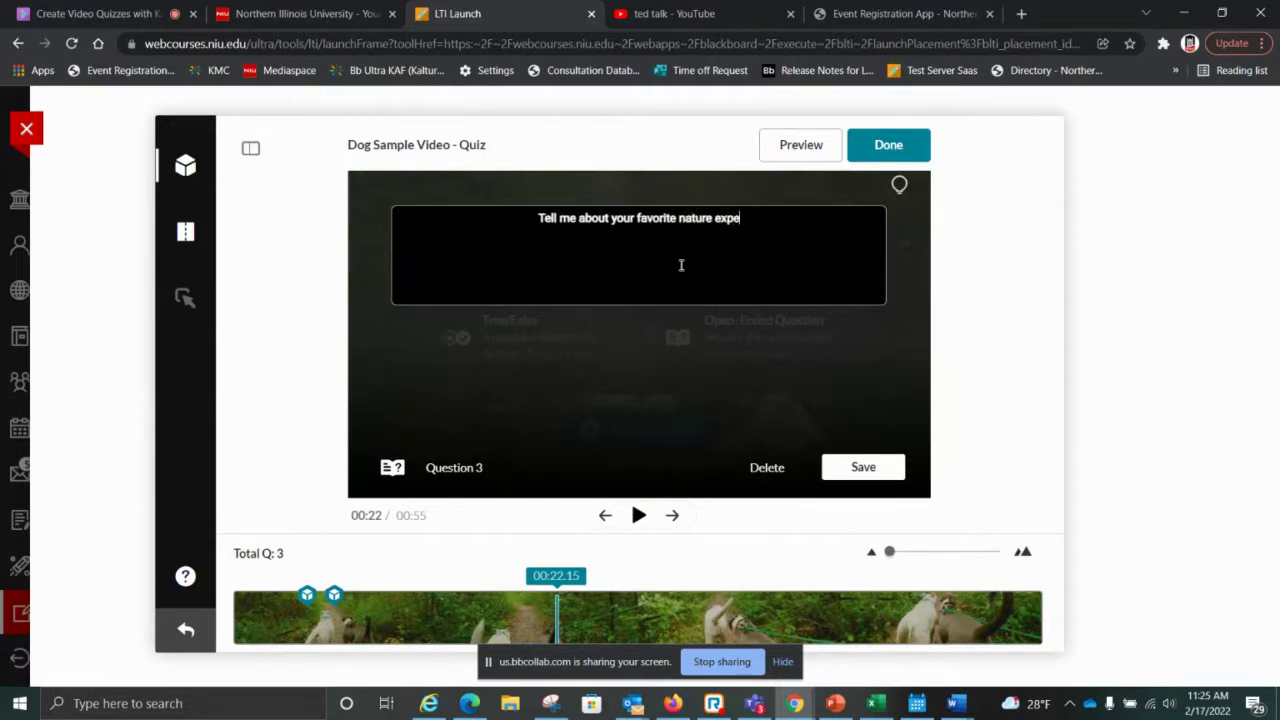
text(rience)
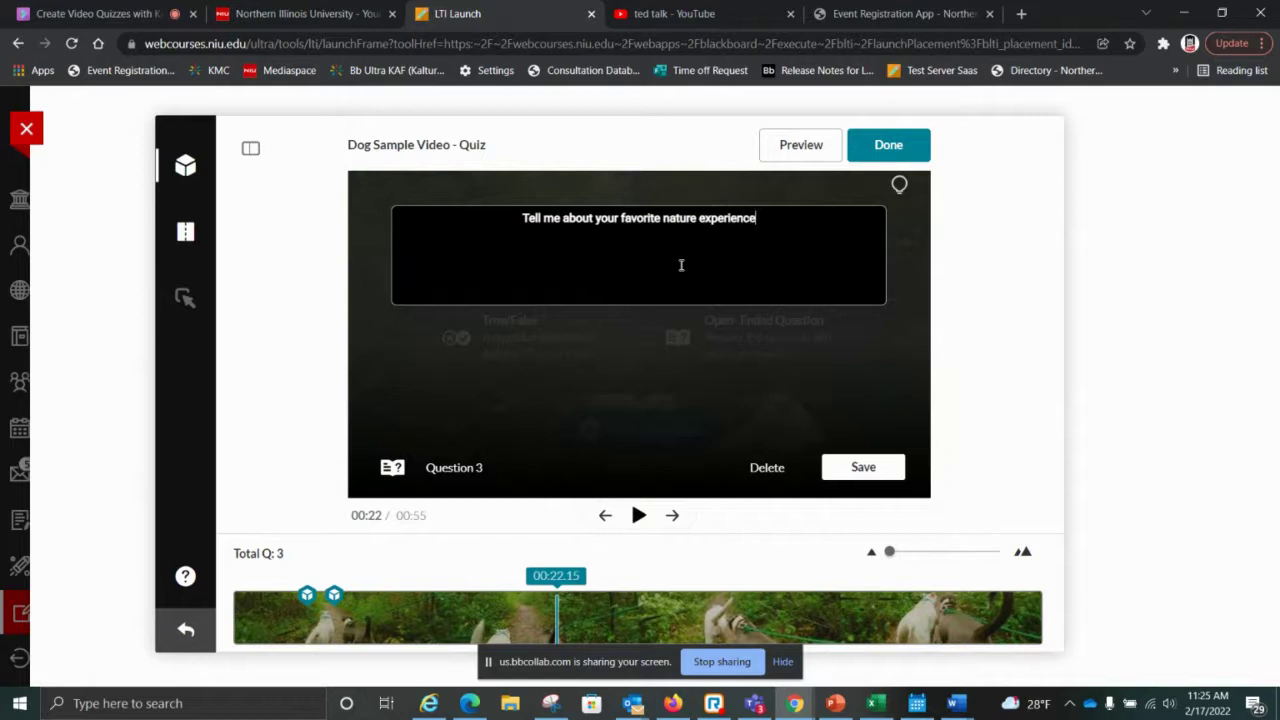
text(.)
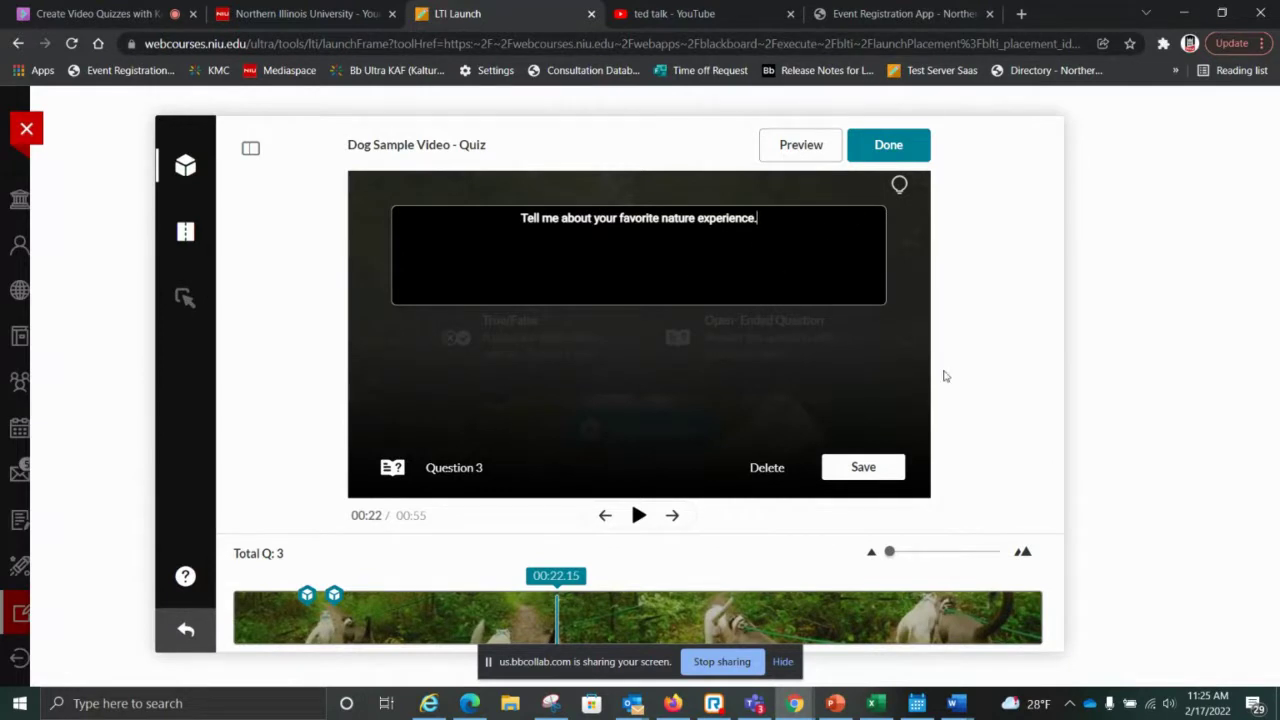
click(872, 467)
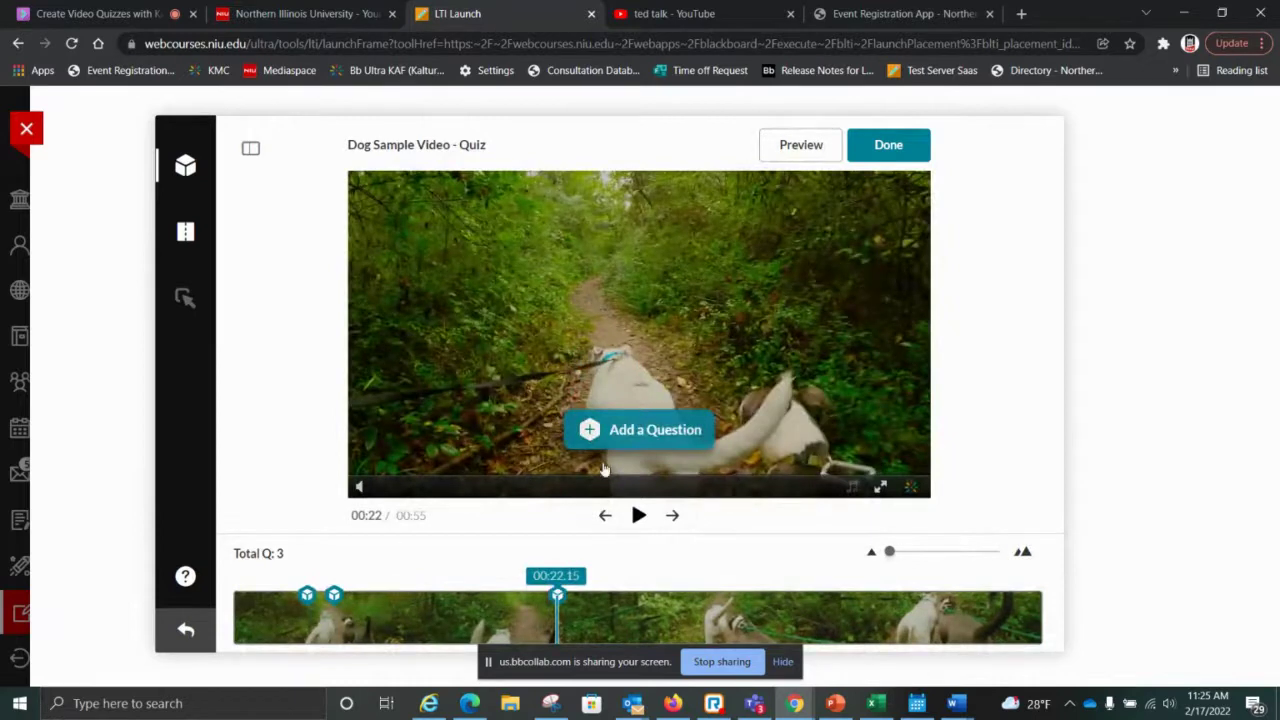
Advance the video to about 00:24.85, insert a Reflection Point there and delete it without entering any text.
click(639, 515)
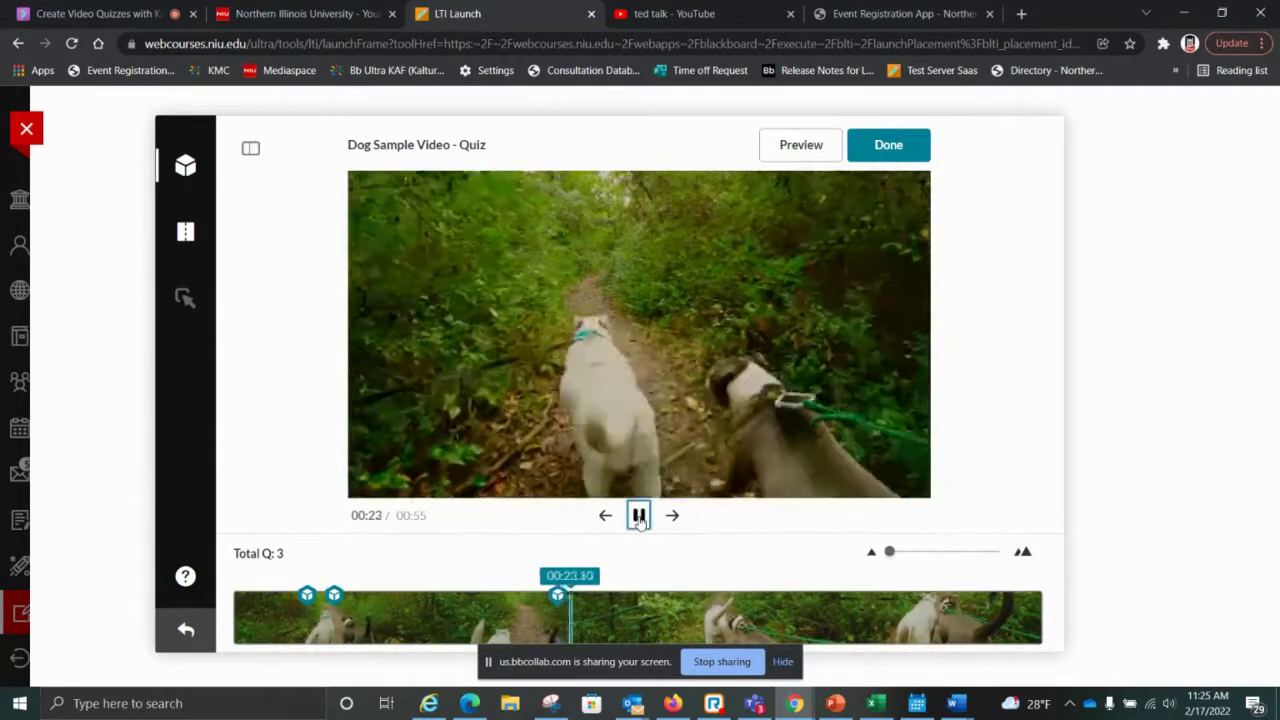
click(639, 515)
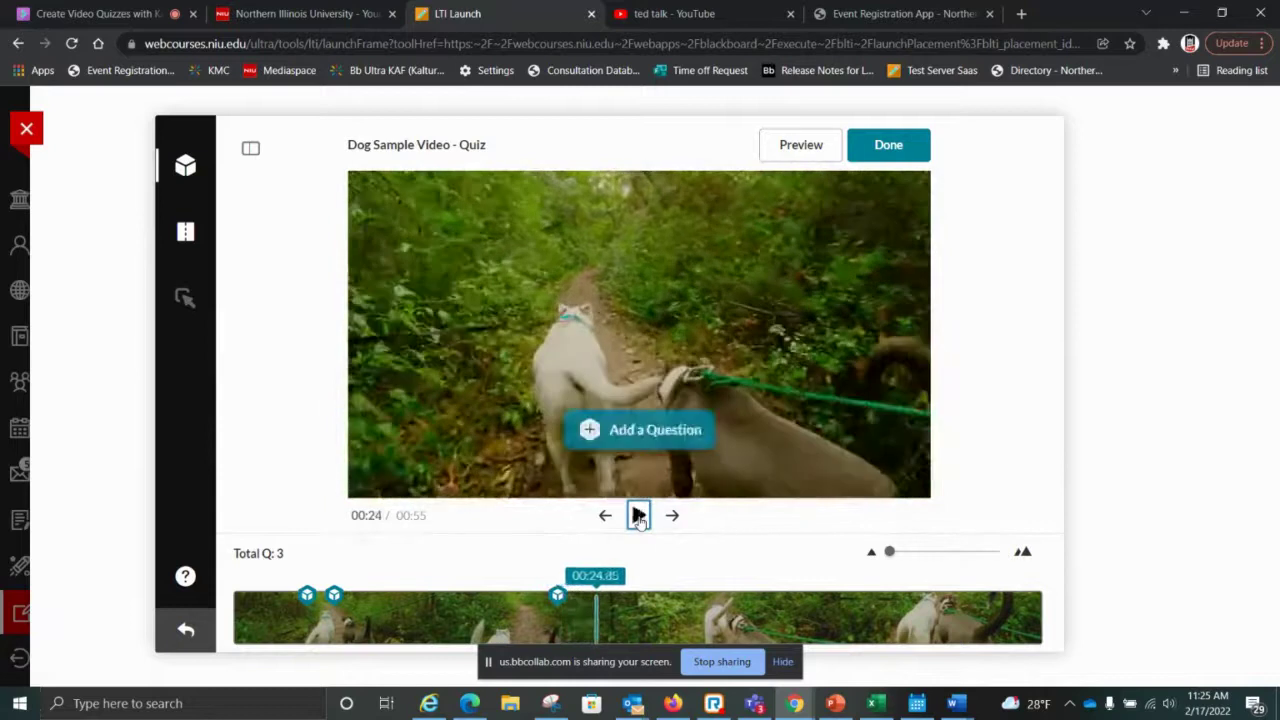
click(652, 430)
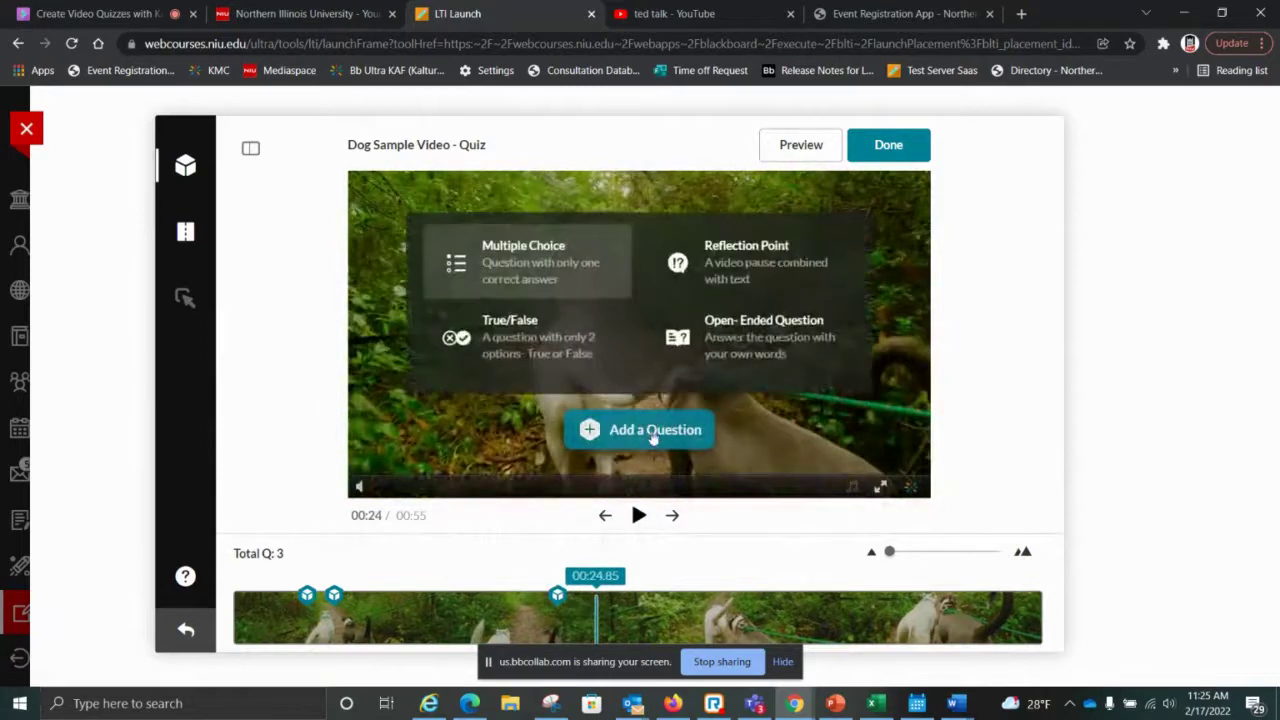
click(792, 247)
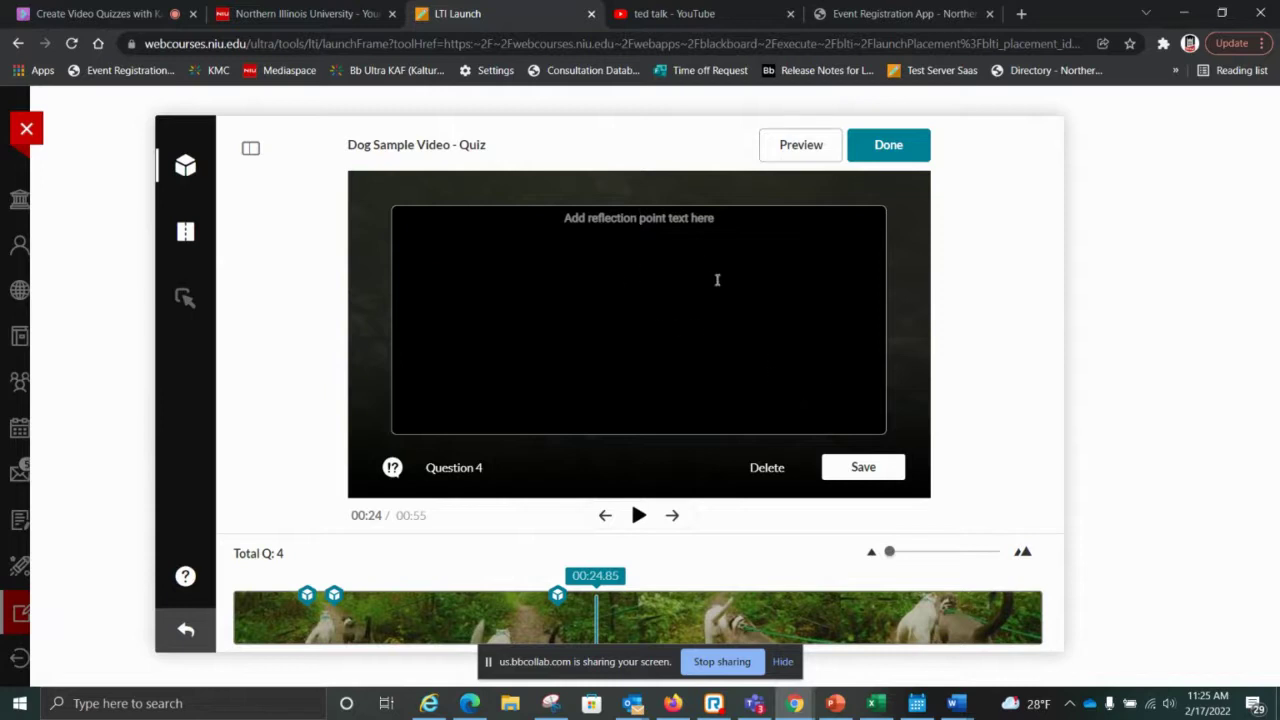
click(752, 472)
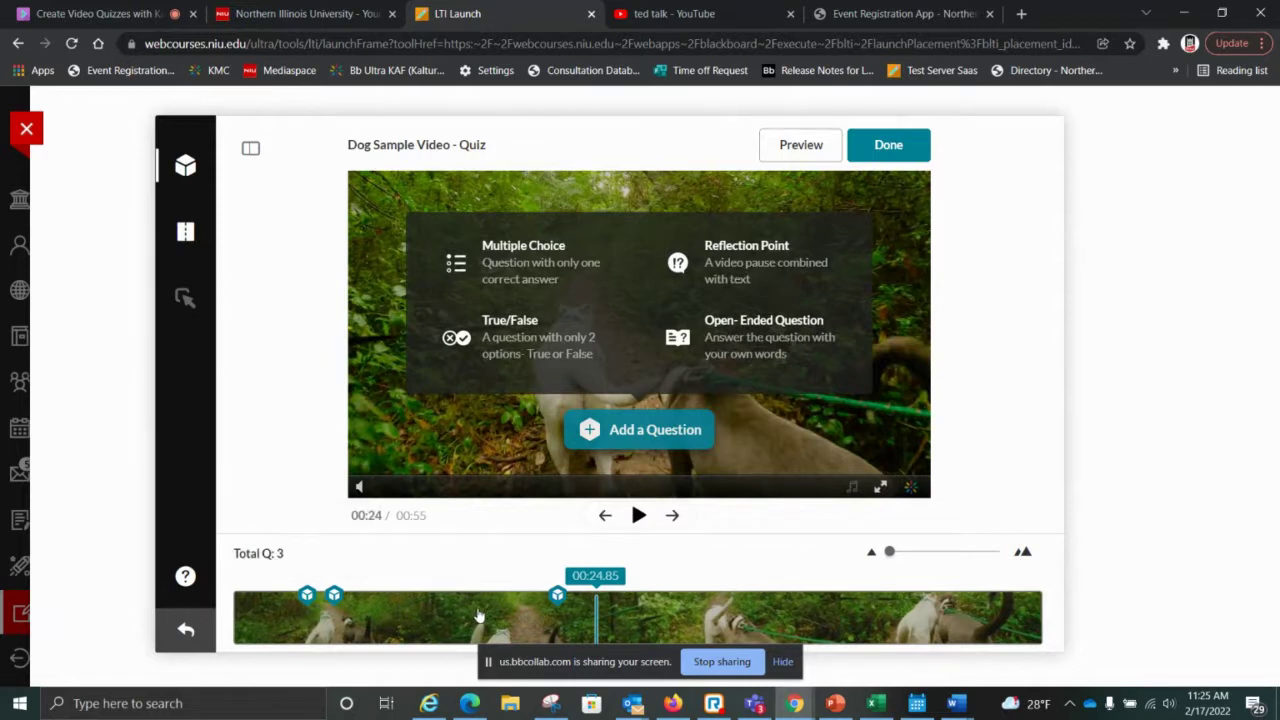
Move the timeline playhead to about 00:50.95, past the last saved question.
mouse_move(311, 599)
mouse_move(556, 599)
click(668, 620)
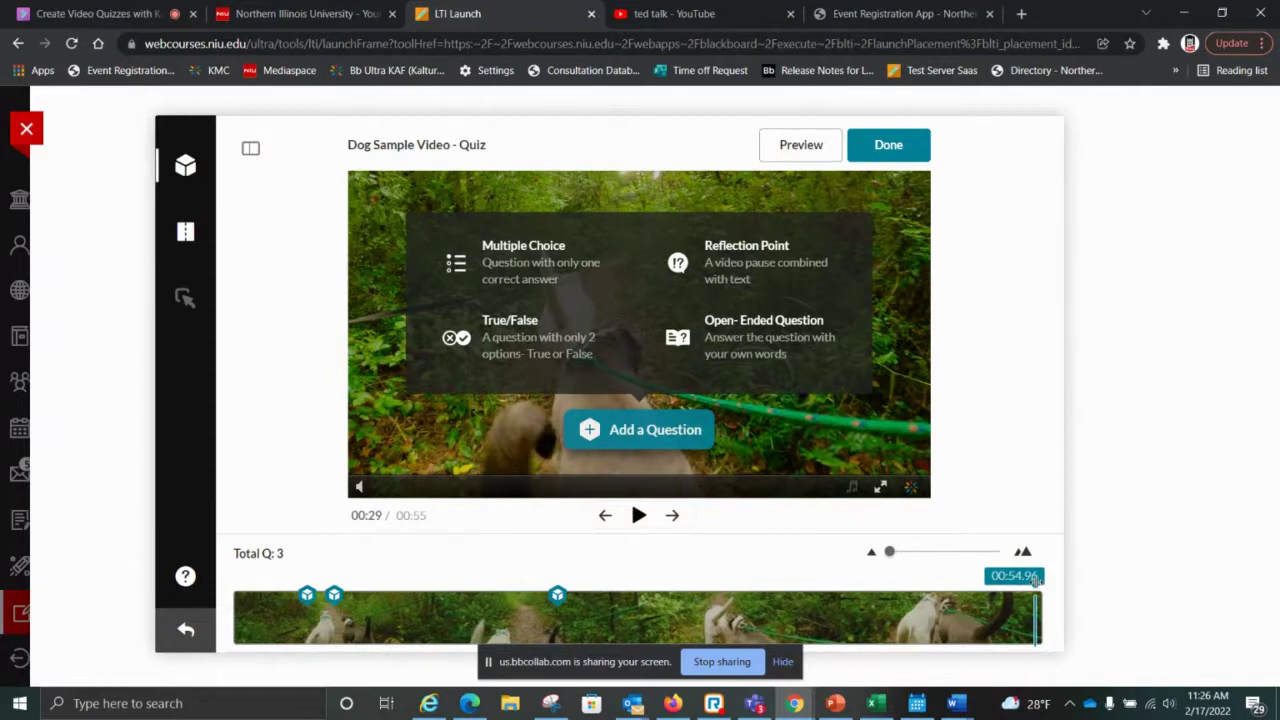
drag(1036, 580, 893, 580)
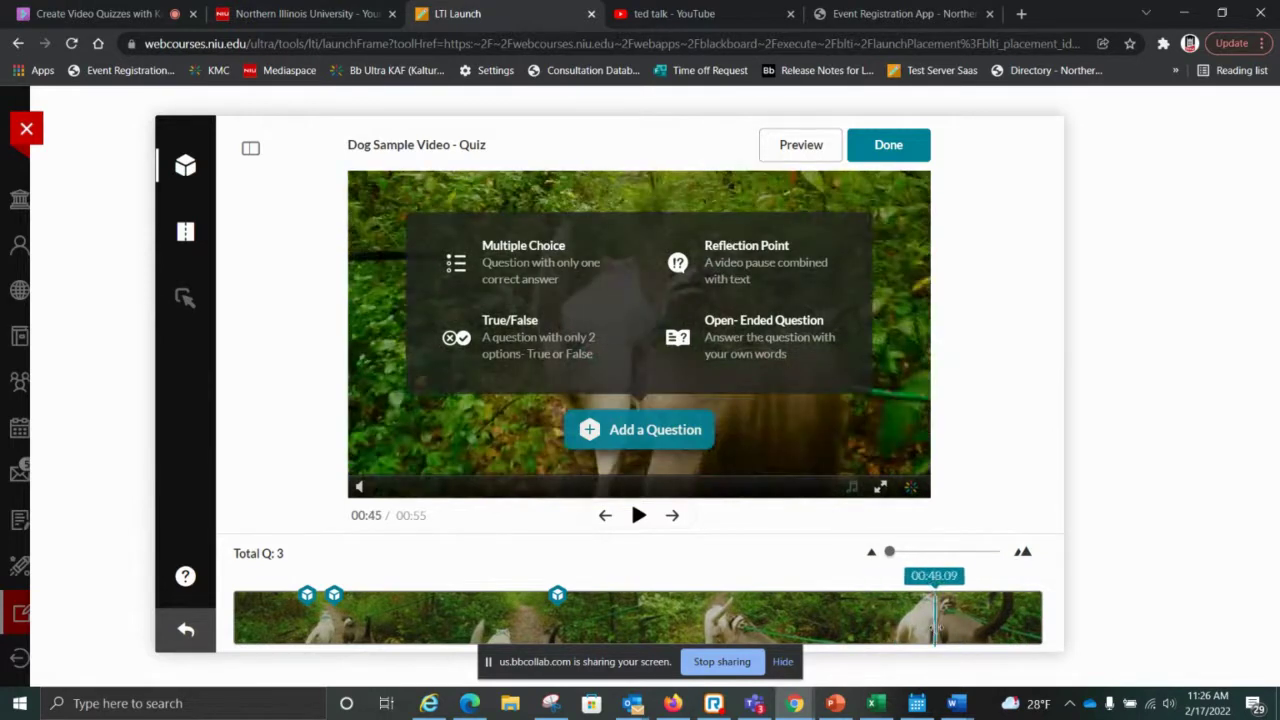
click(932, 622)
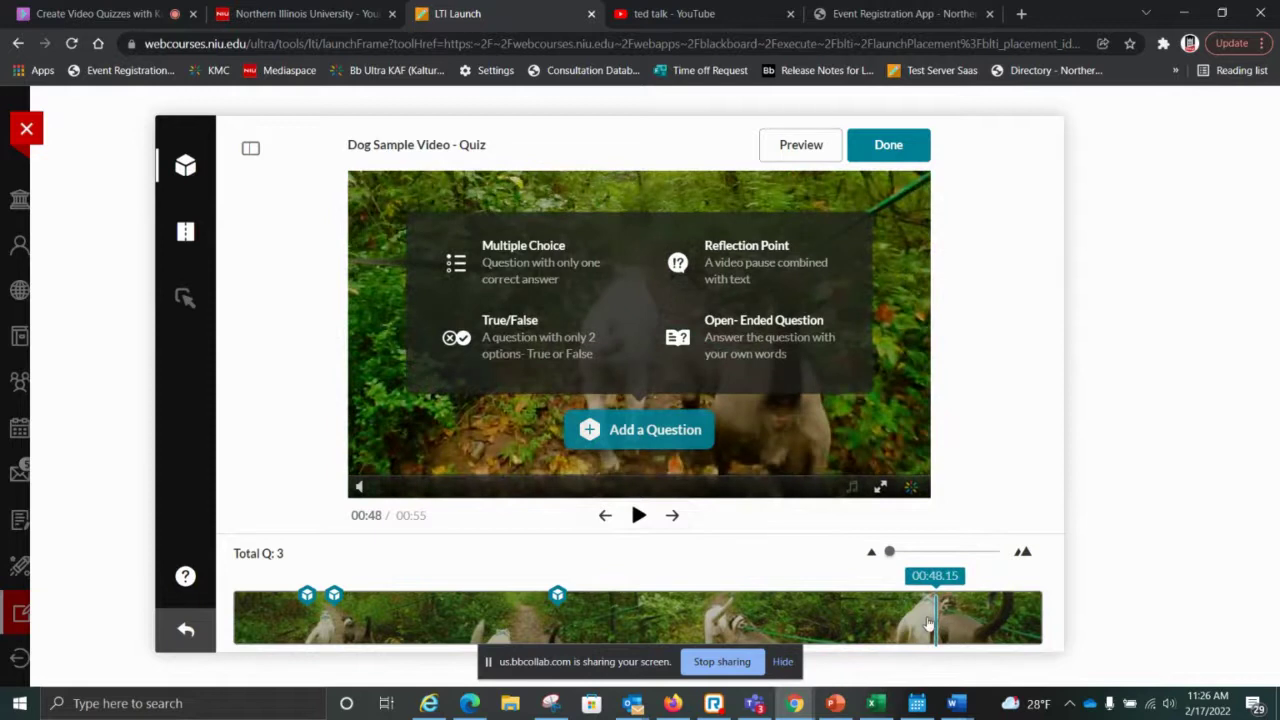
click(980, 626)
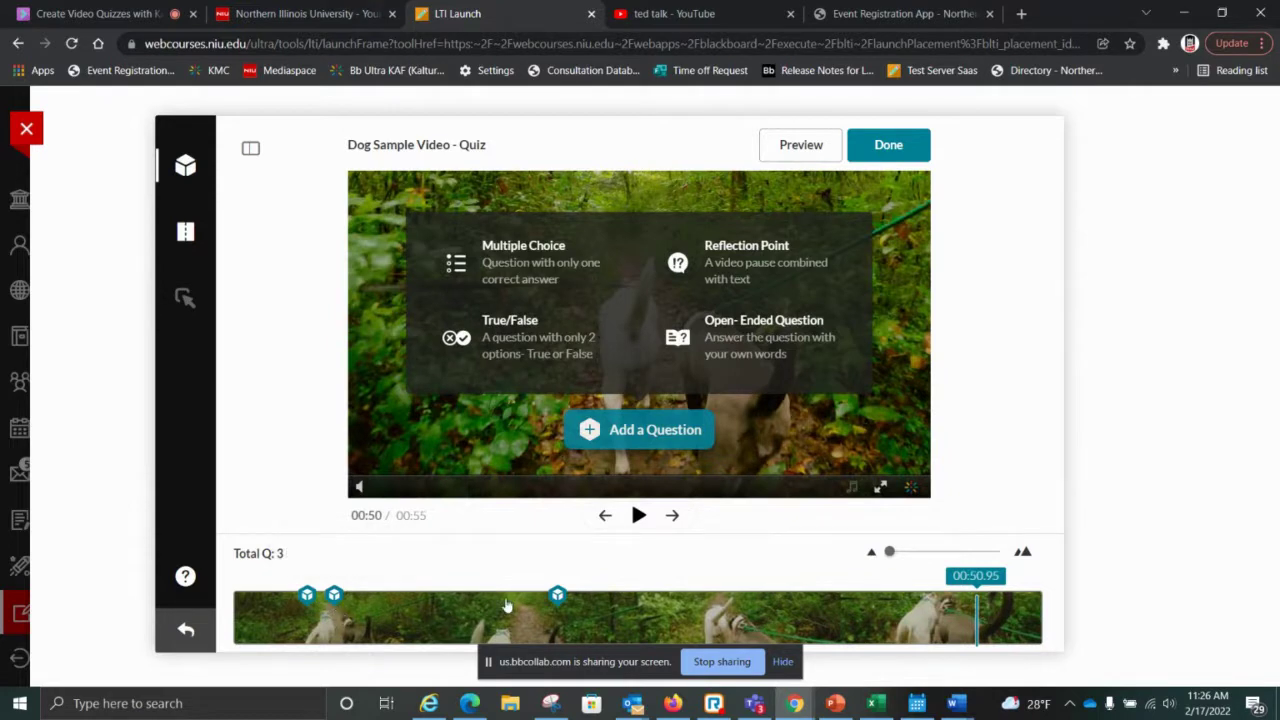
Preview the quiz, continue past the Welcome page and answer the questions that come before the open-ended one.
click(800, 147)
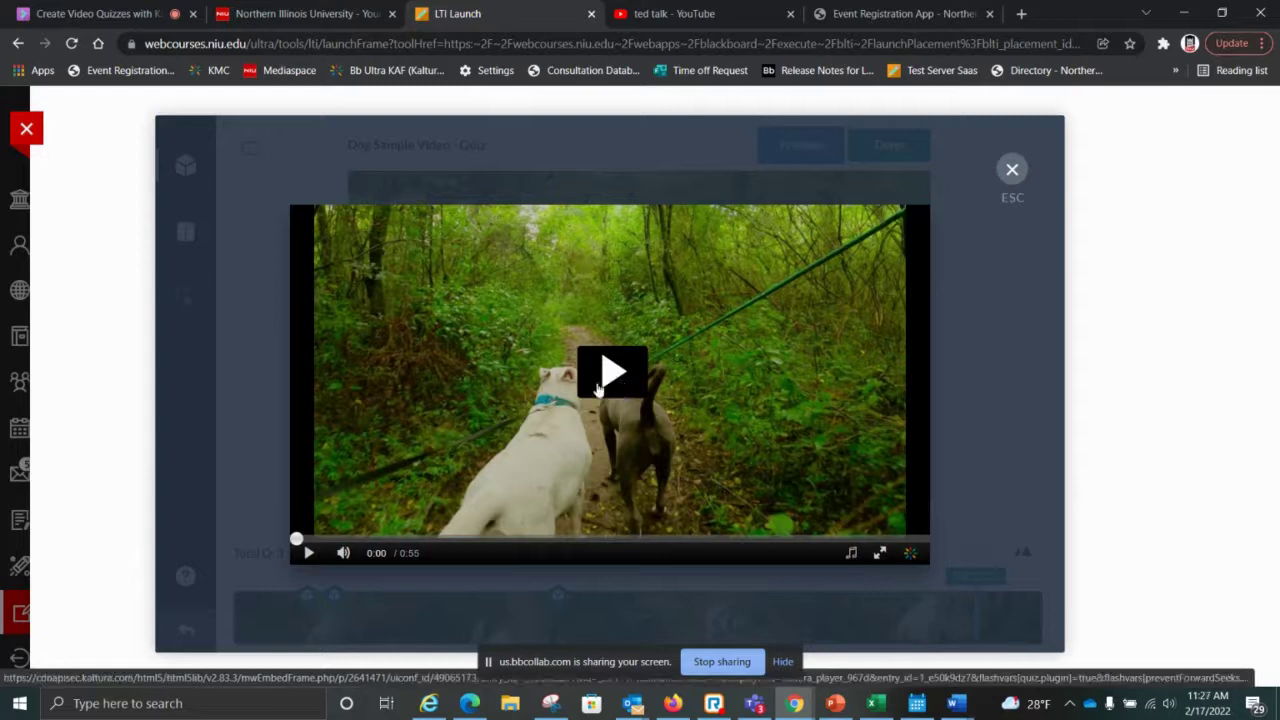
click(598, 388)
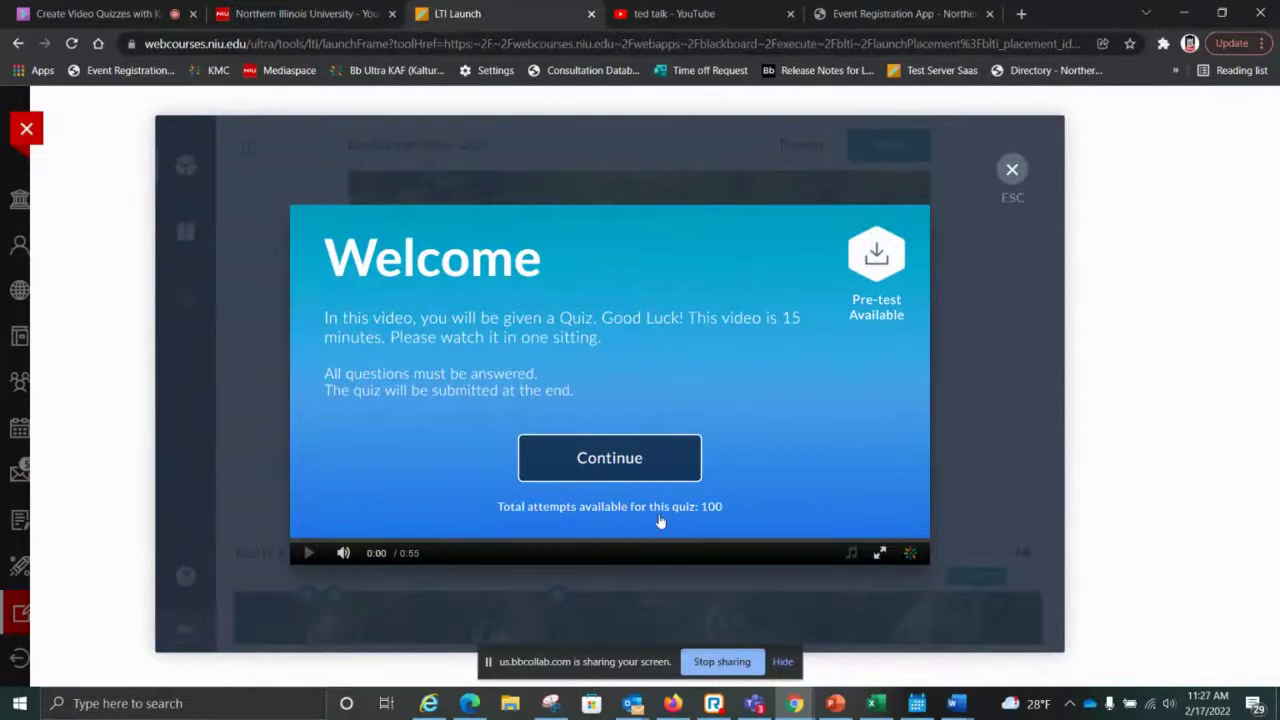
click(610, 456)
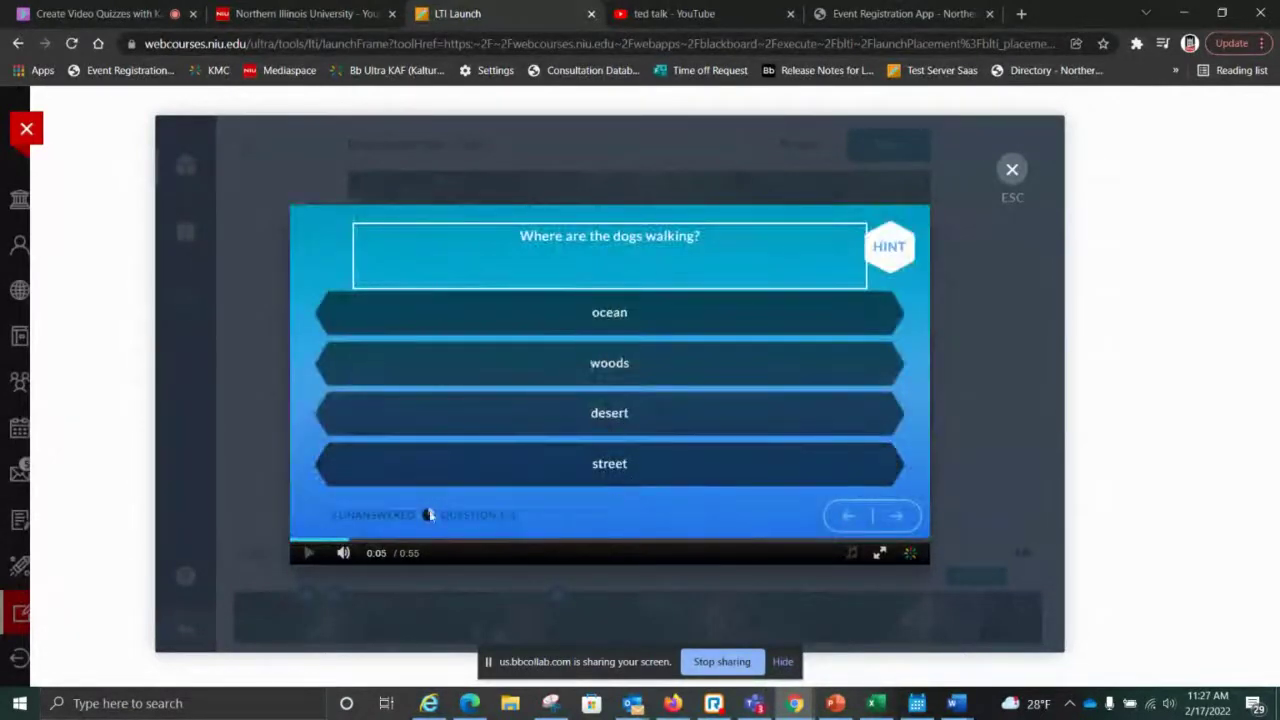
click(597, 423)
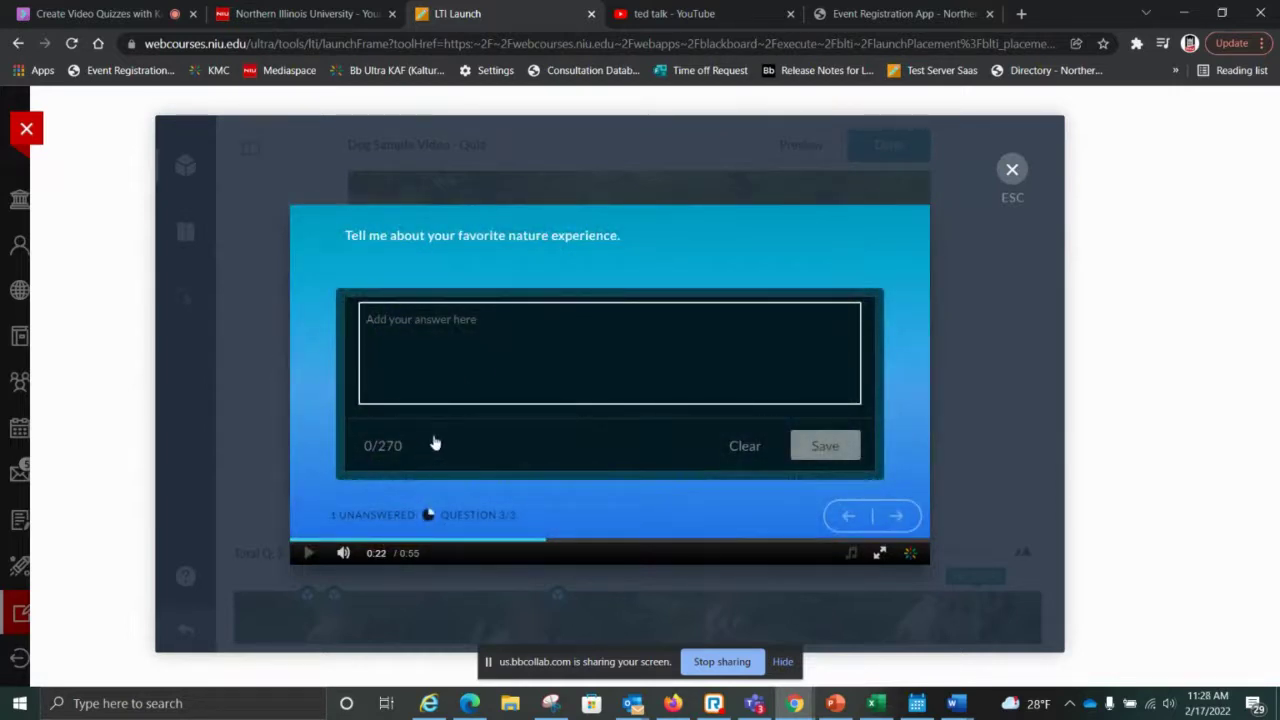
Answer the open-ended question in the preview with "lalalalalal" and save the answer.
text(asfasf)
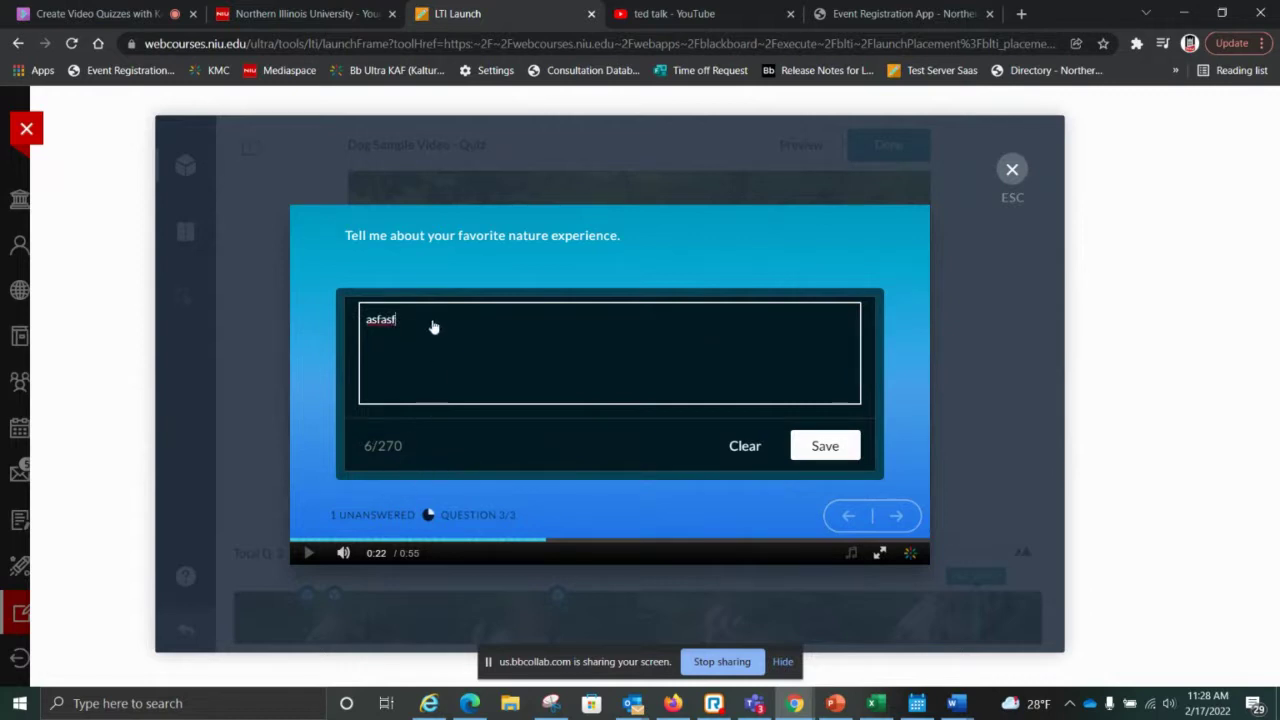
drag(414, 326, 318, 303)
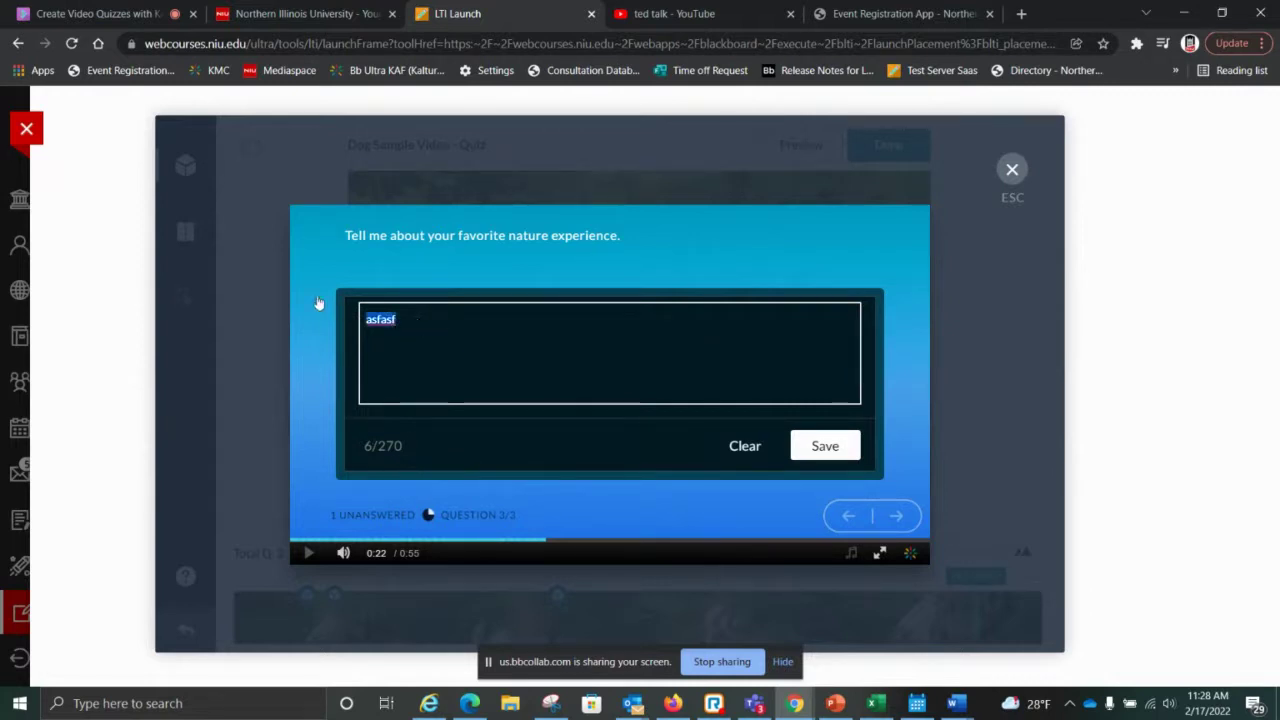
text(lalalalalal)
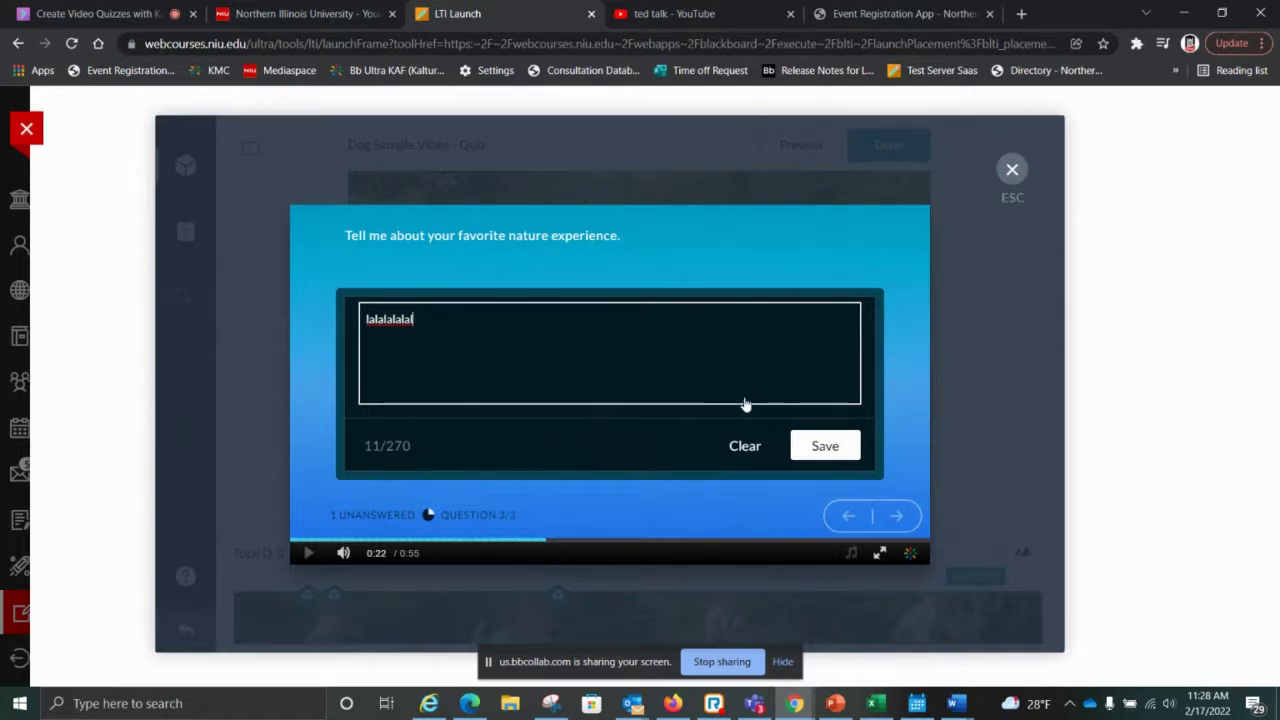
click(824, 447)
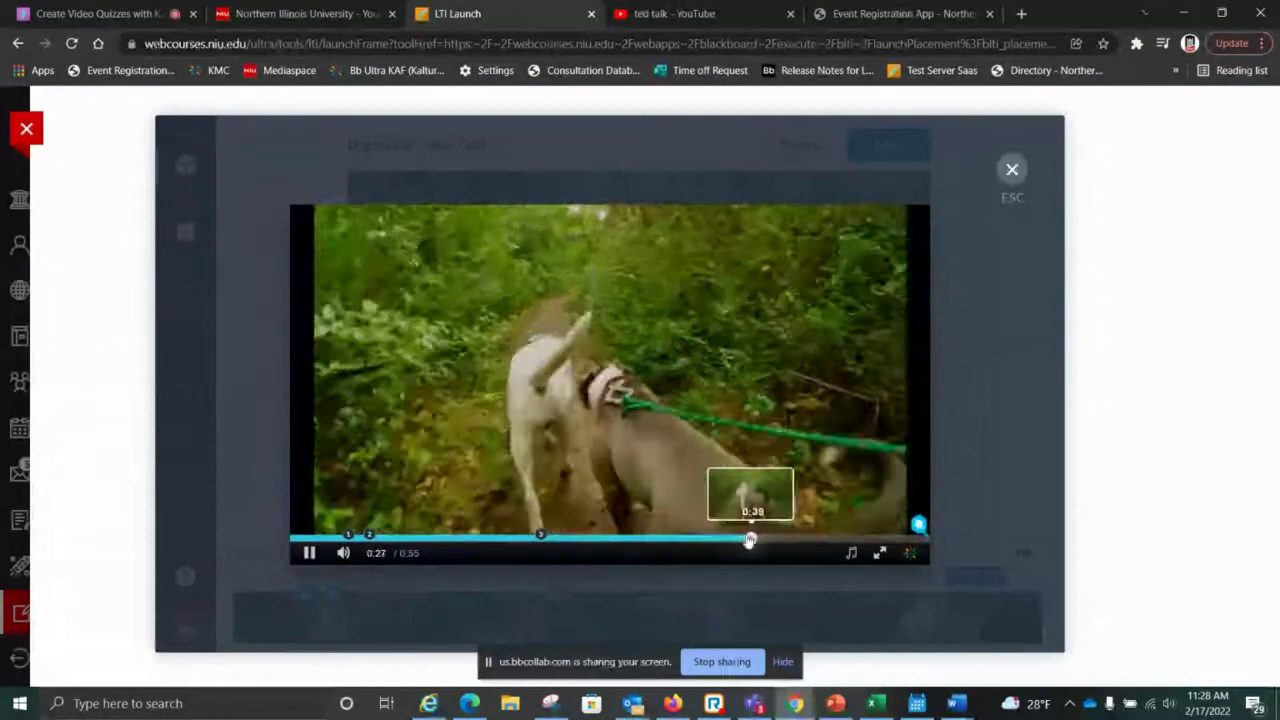
Try to skip ahead to an unwatched part of the preview video, pause and resume playback, and close the preview.
click(734, 541)
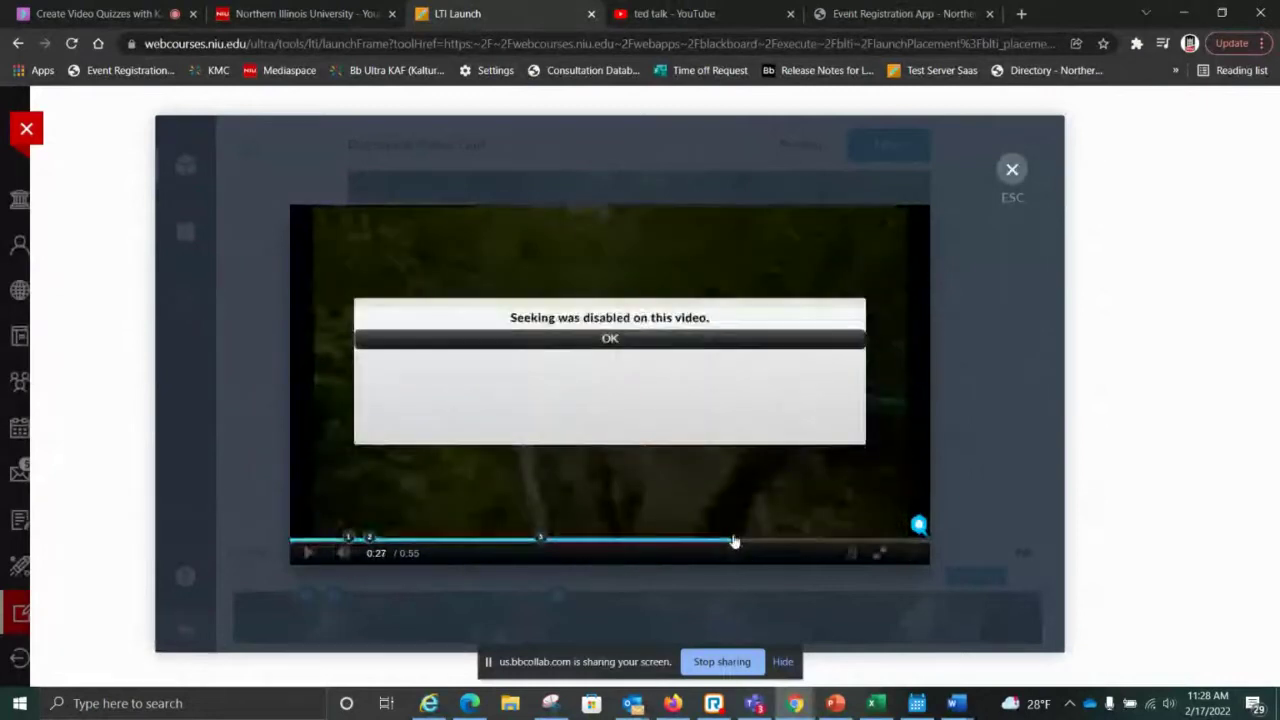
click(611, 340)
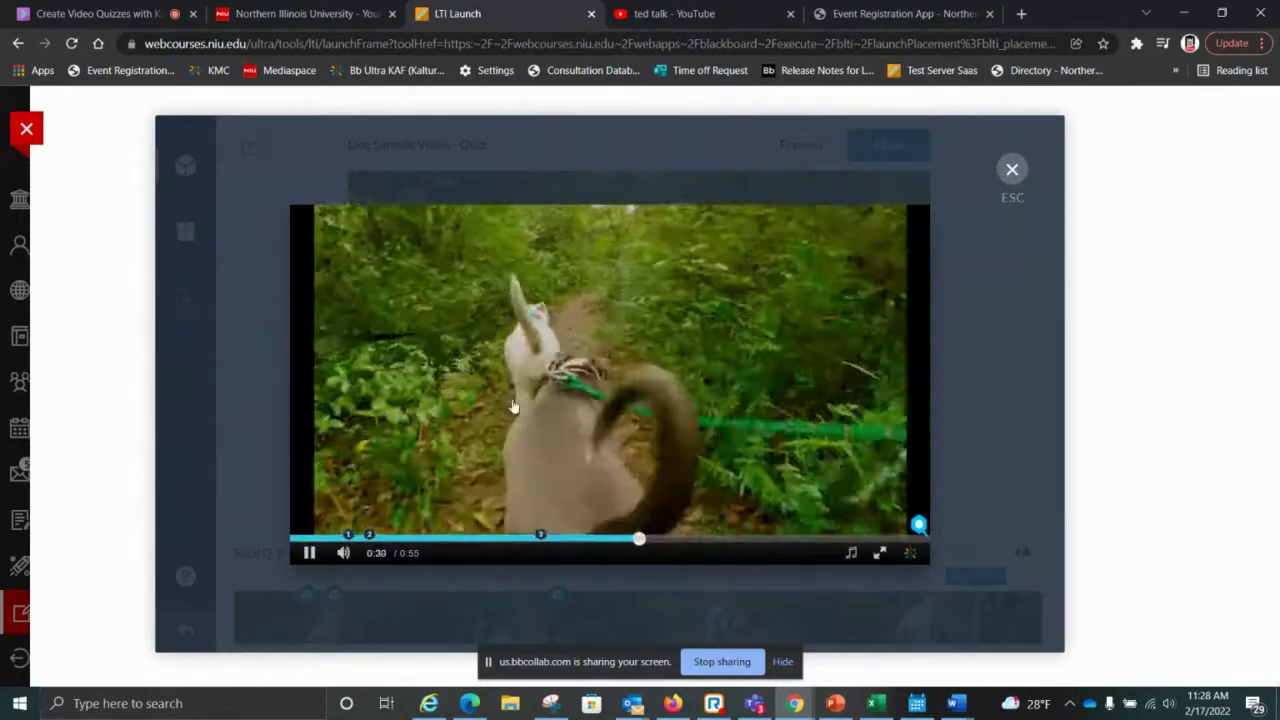
click(578, 515)
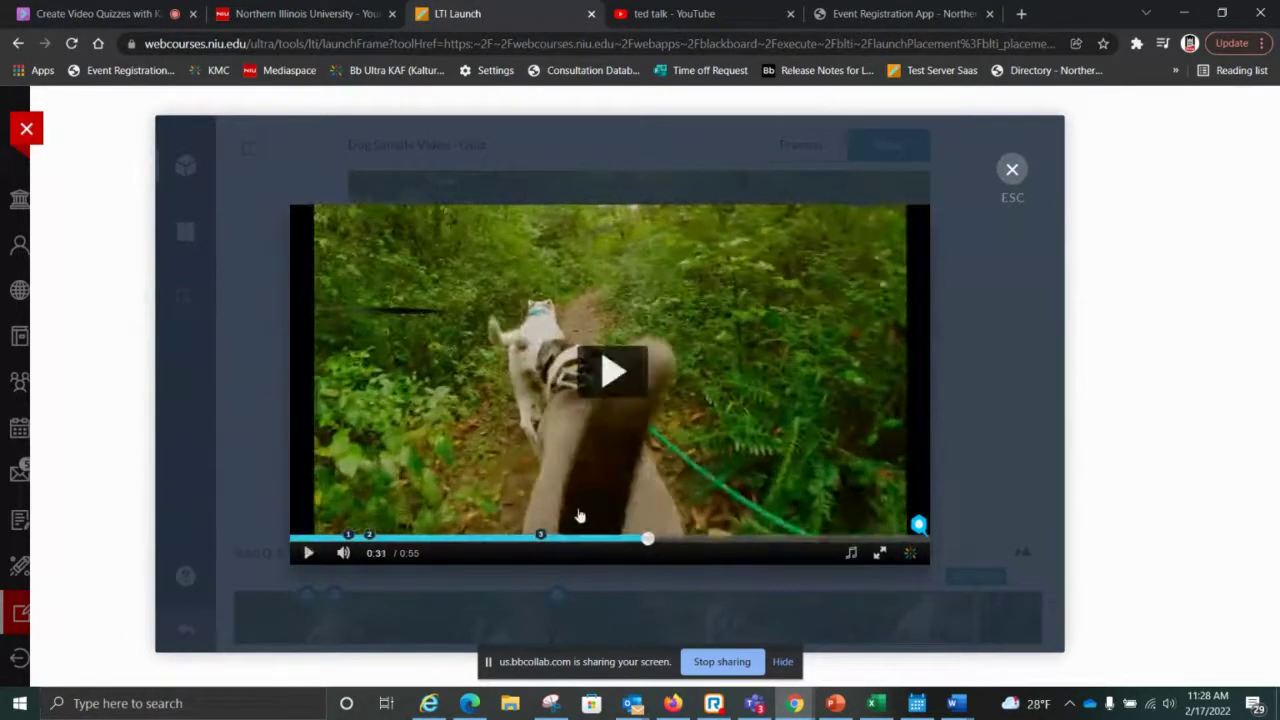
click(644, 418)
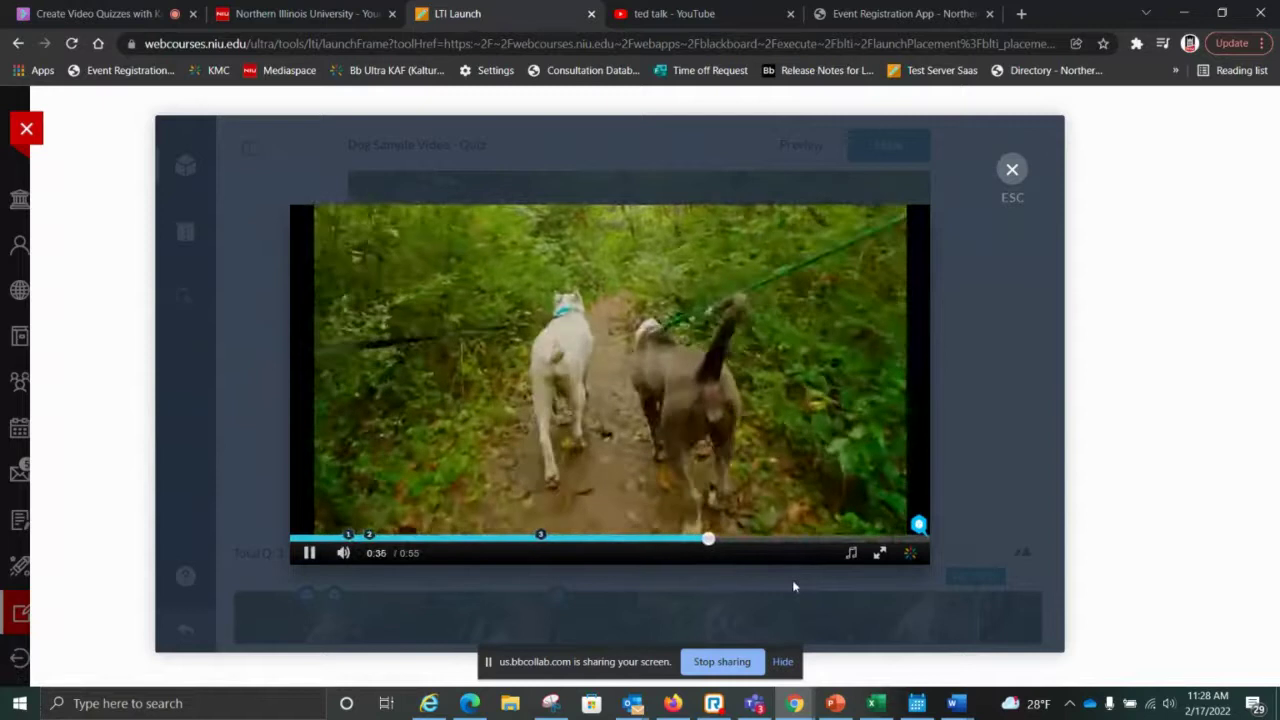
click(1012, 170)
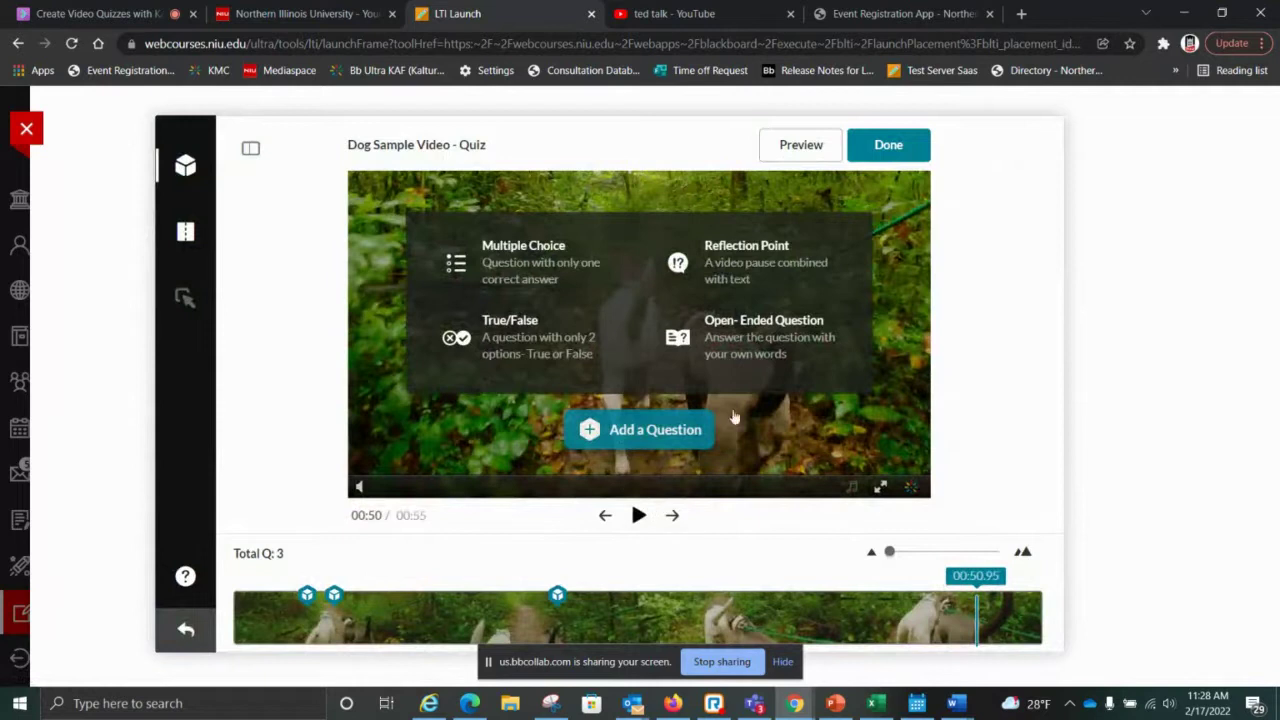
Insert a Multiple Choice question at 00:50.95 and give it a second additional answer field.
click(641, 443)
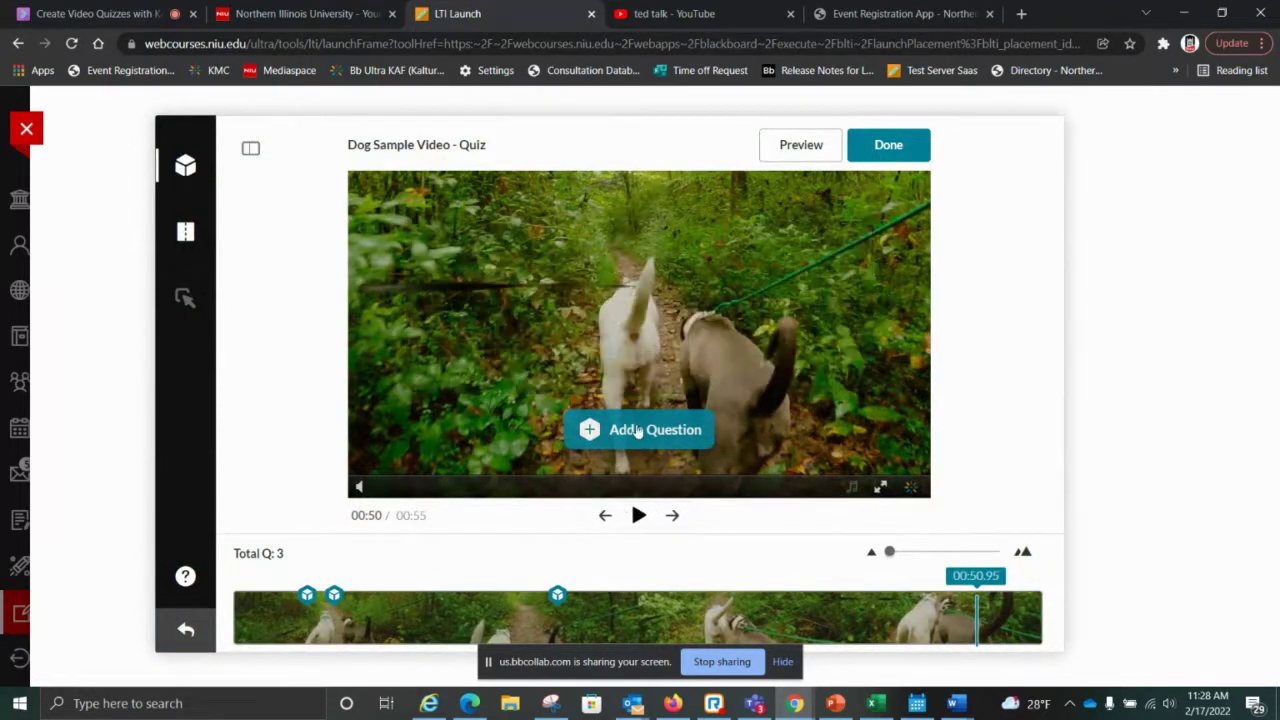
click(640, 432)
click(537, 247)
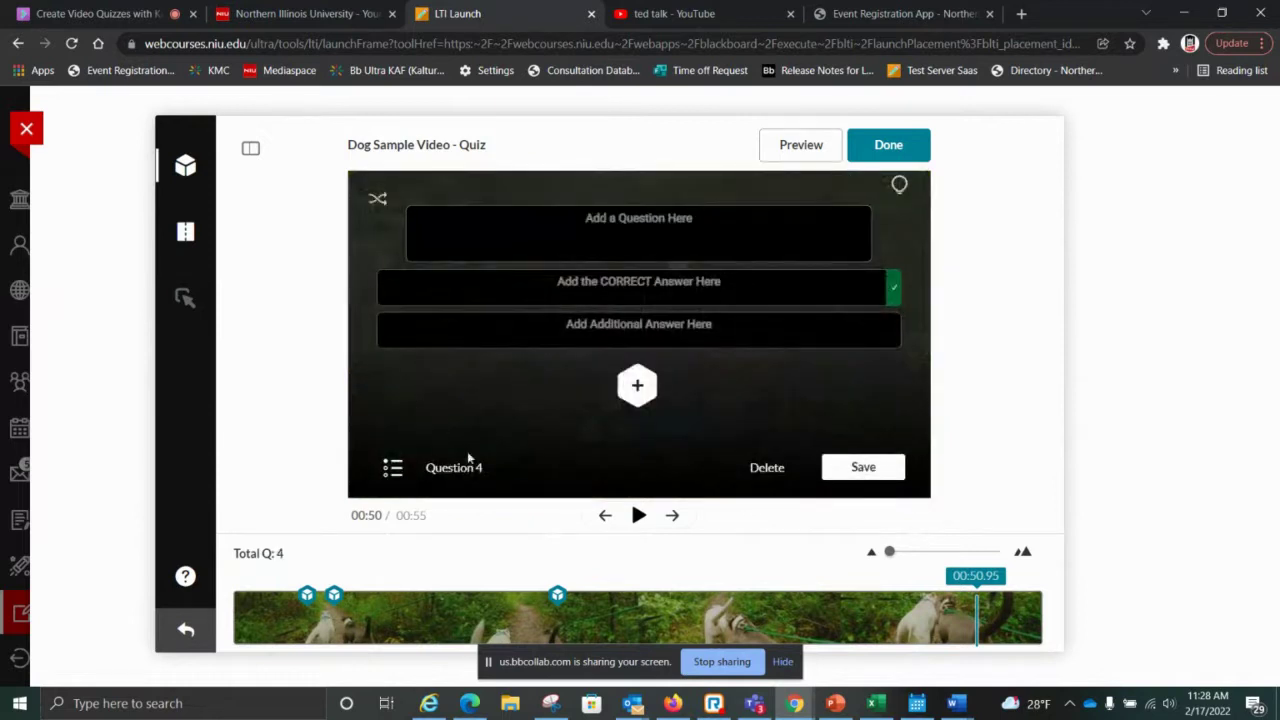
click(637, 385)
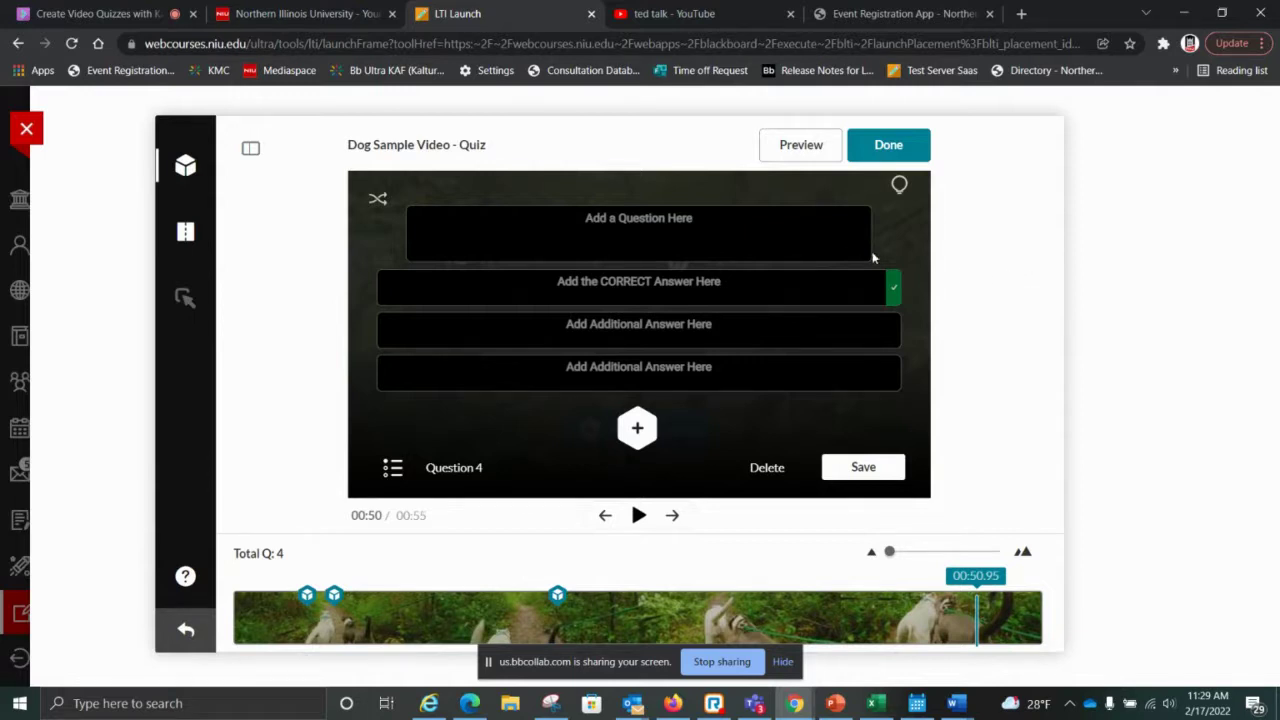
Switch to the Blackboard Collaborate session and stop sharing the screen.
click(100, 13)
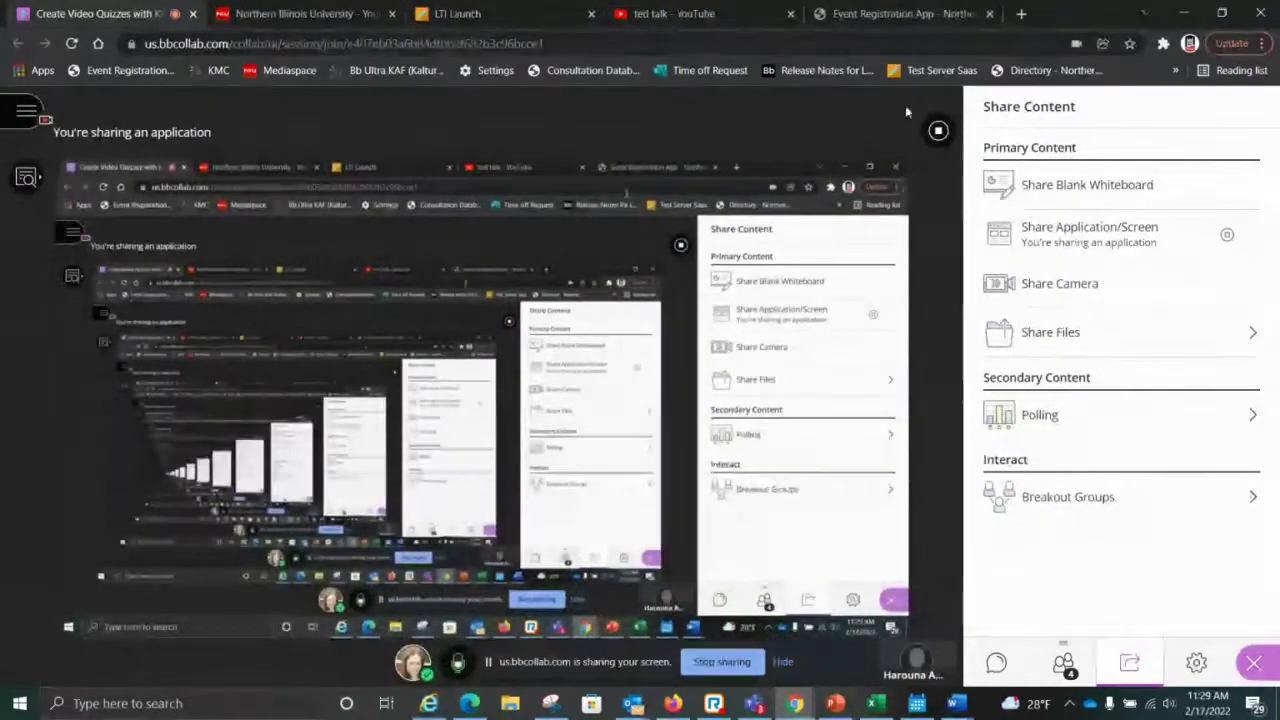
click(938, 130)
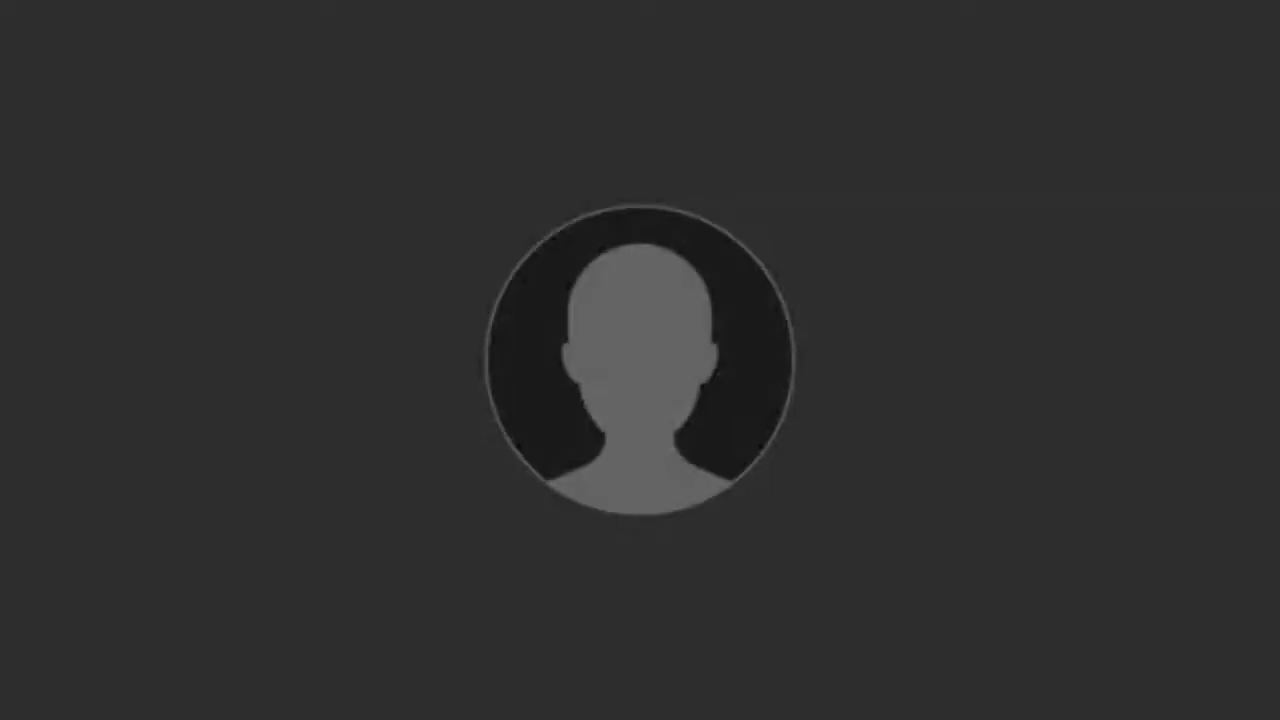
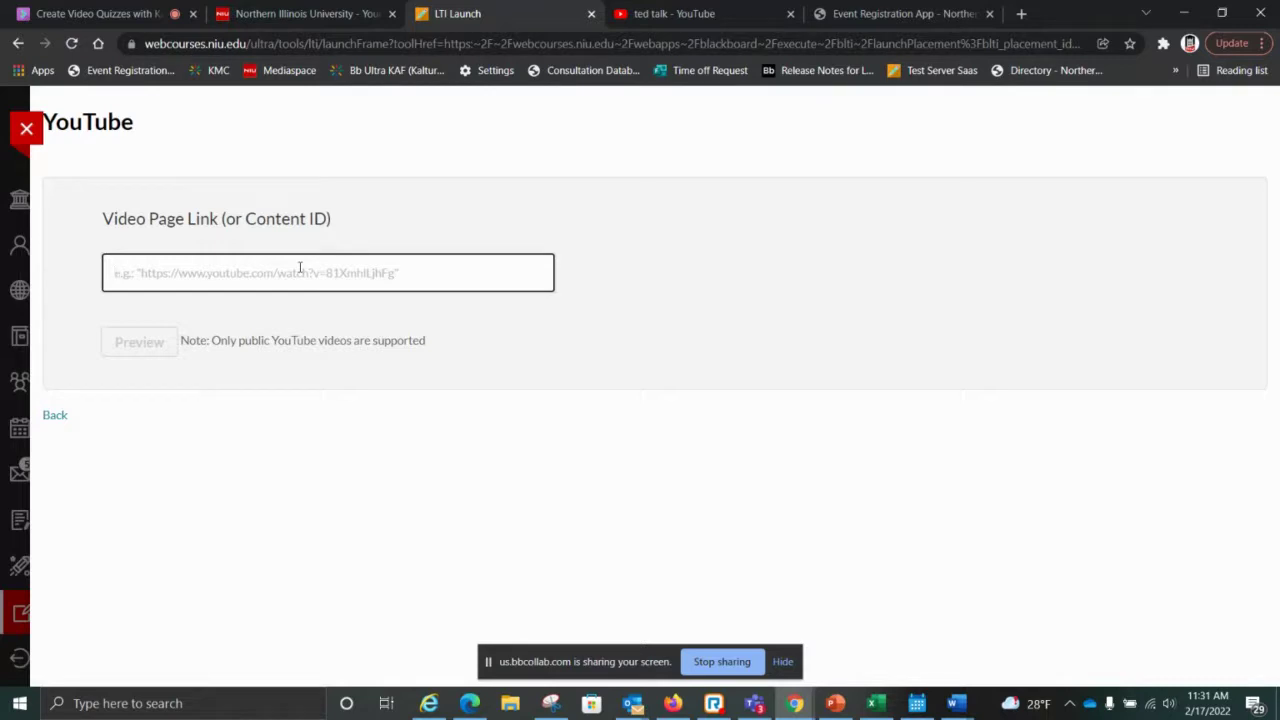
Switch to YouTube, open the TED video "Education is a fundamental right for every child" from the search results and pause it.
click(695, 14)
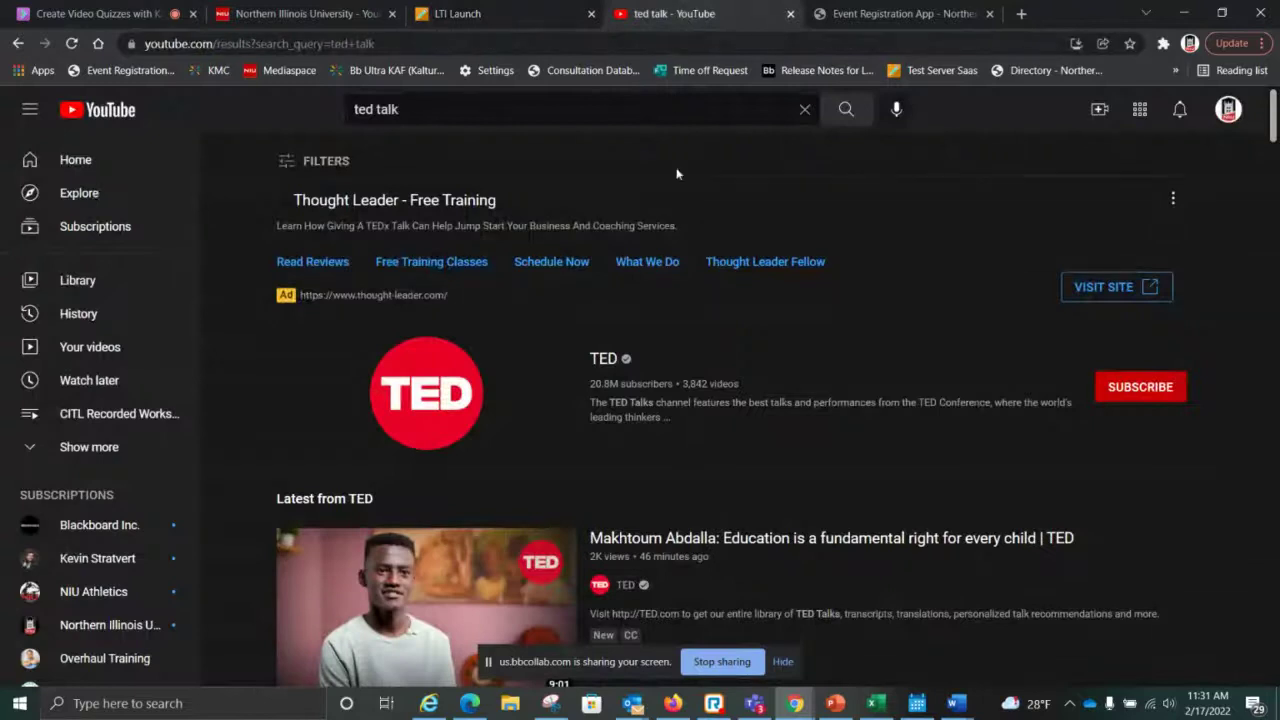
drag(1276, 115, 1276, 141)
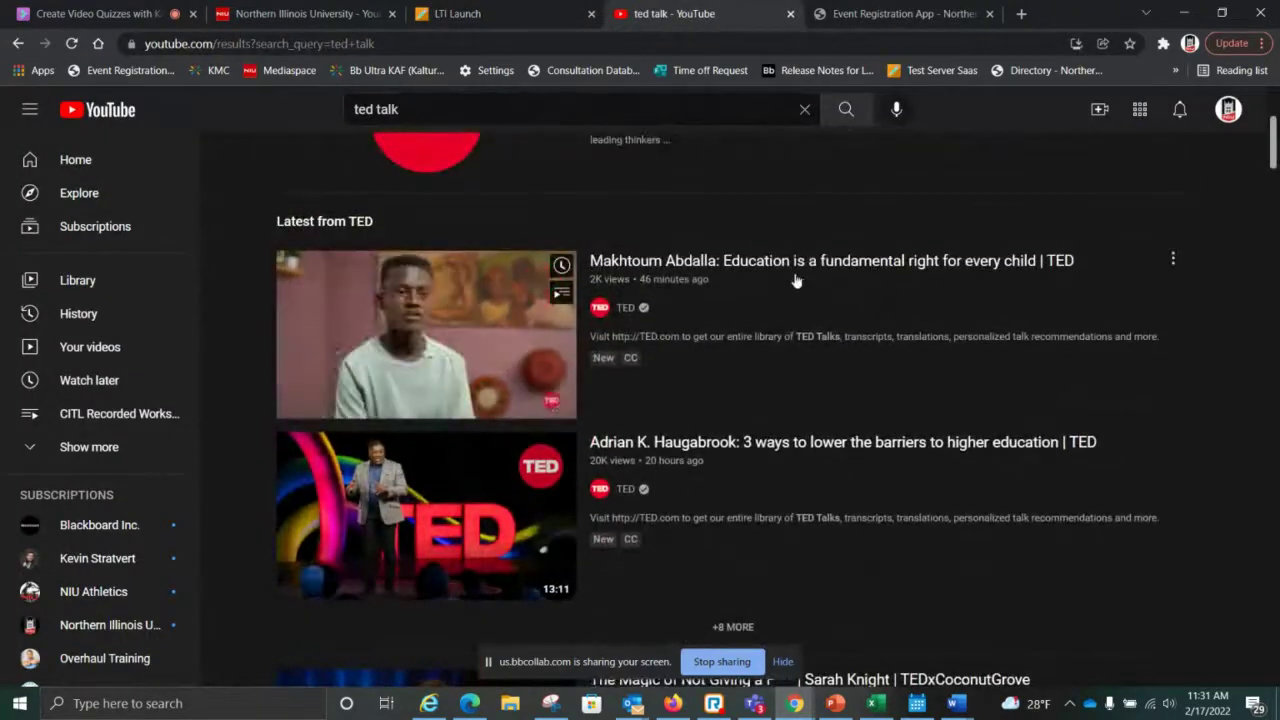
click(408, 343)
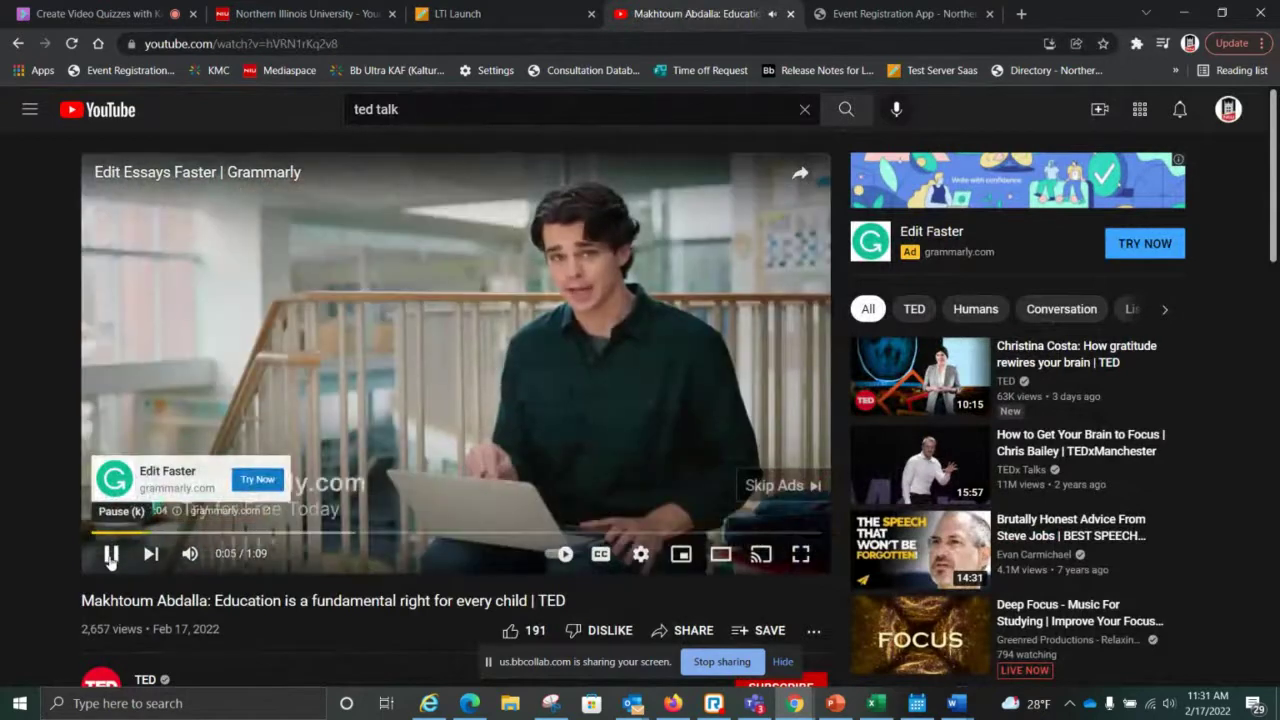
click(113, 552)
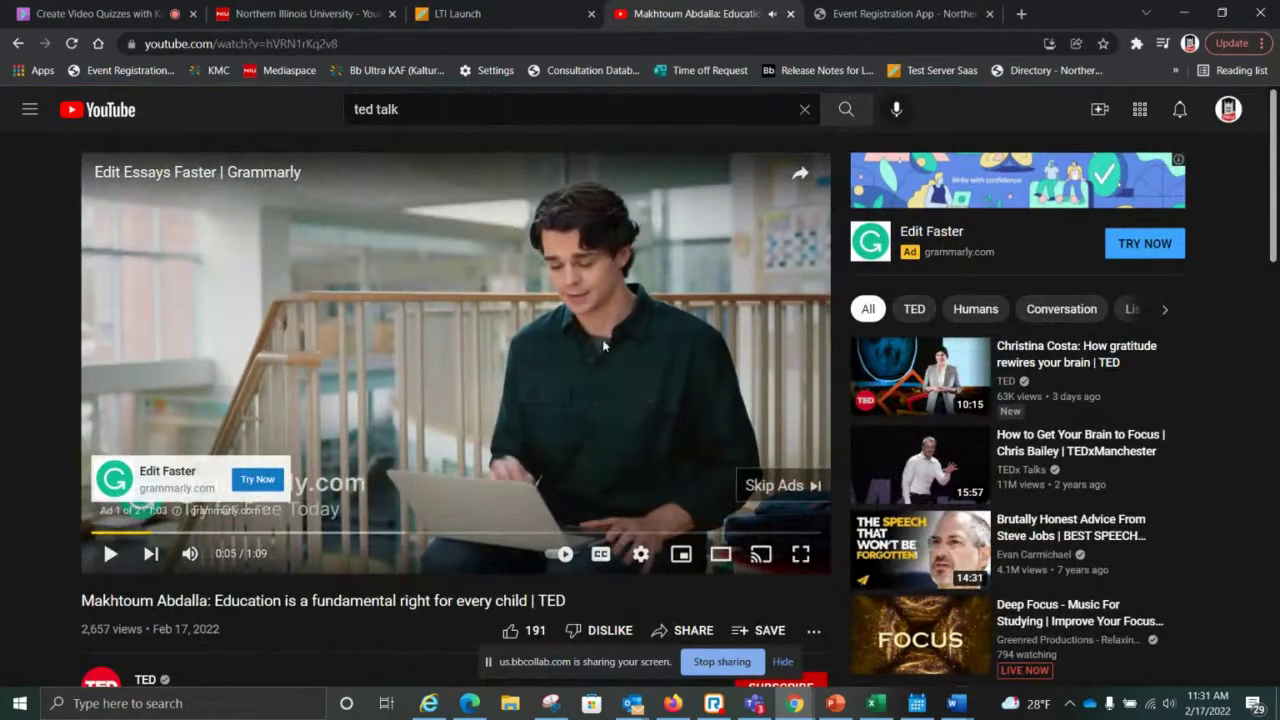
Copy the TED video's web address, paste it as the Video Page Link in Kaltura's YouTube form and preview the video.
drag(360, 42, 135, 14)
right_click(162, 46)
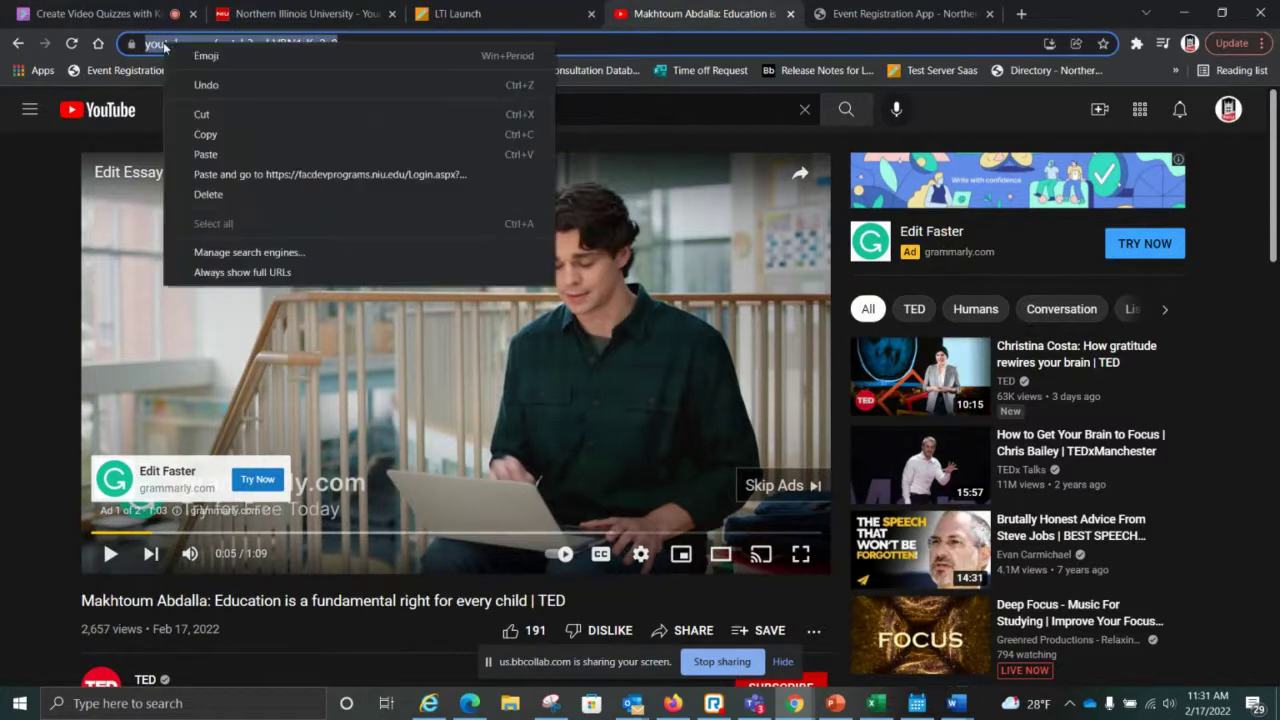
click(228, 134)
click(470, 13)
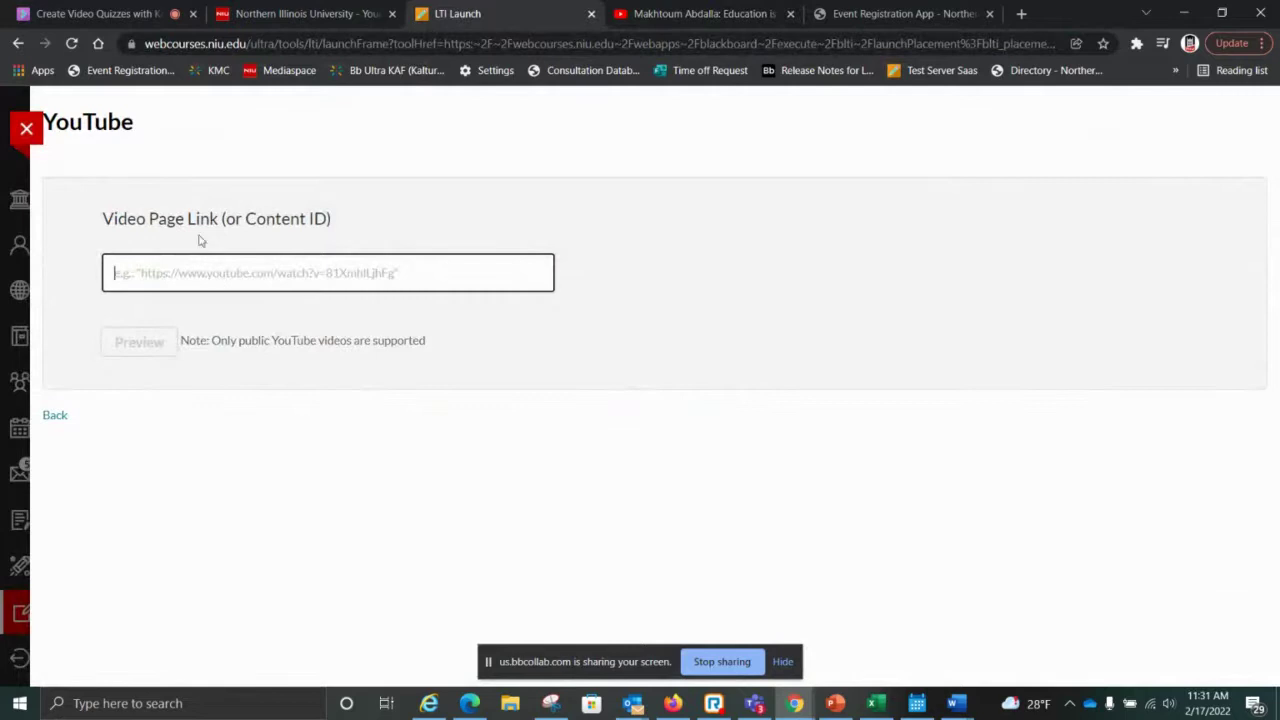
key(ctrl+v)
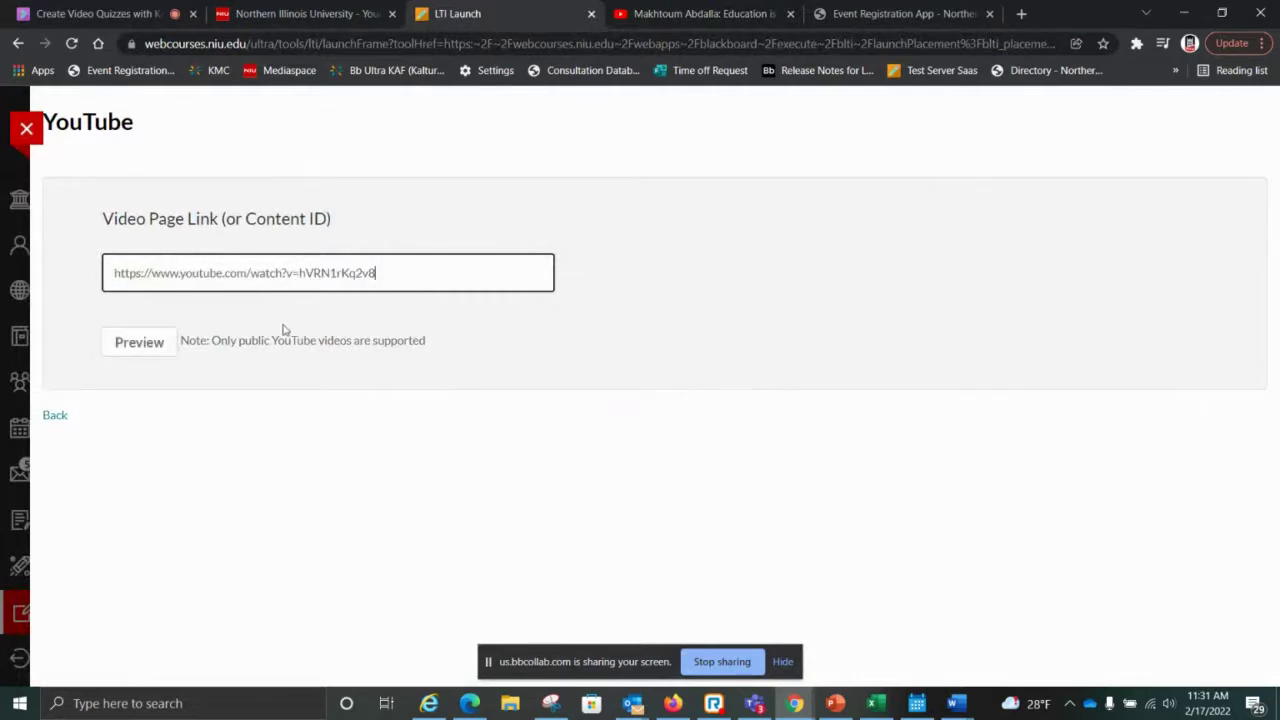
click(160, 347)
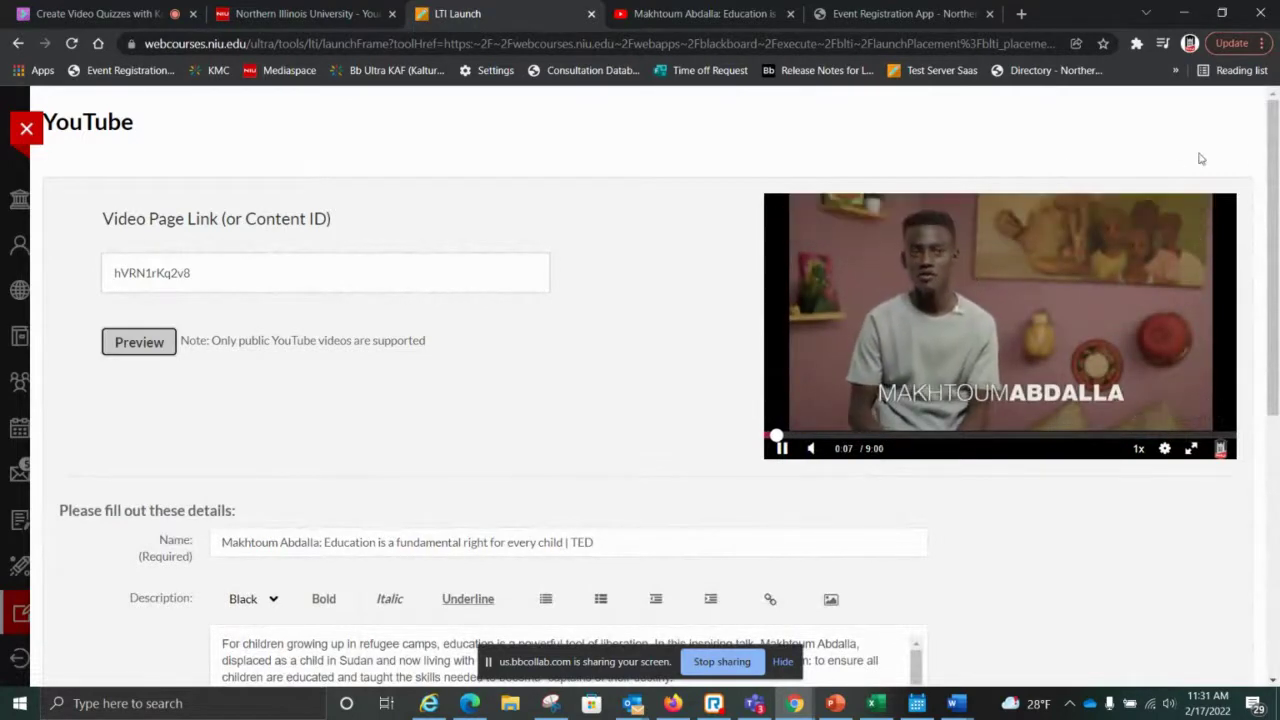
Save the YouTube video entry with its Private publishing status and go to My Media.
scroll(1200, 157, down, 1)
scroll(1270, 413, down, 5)
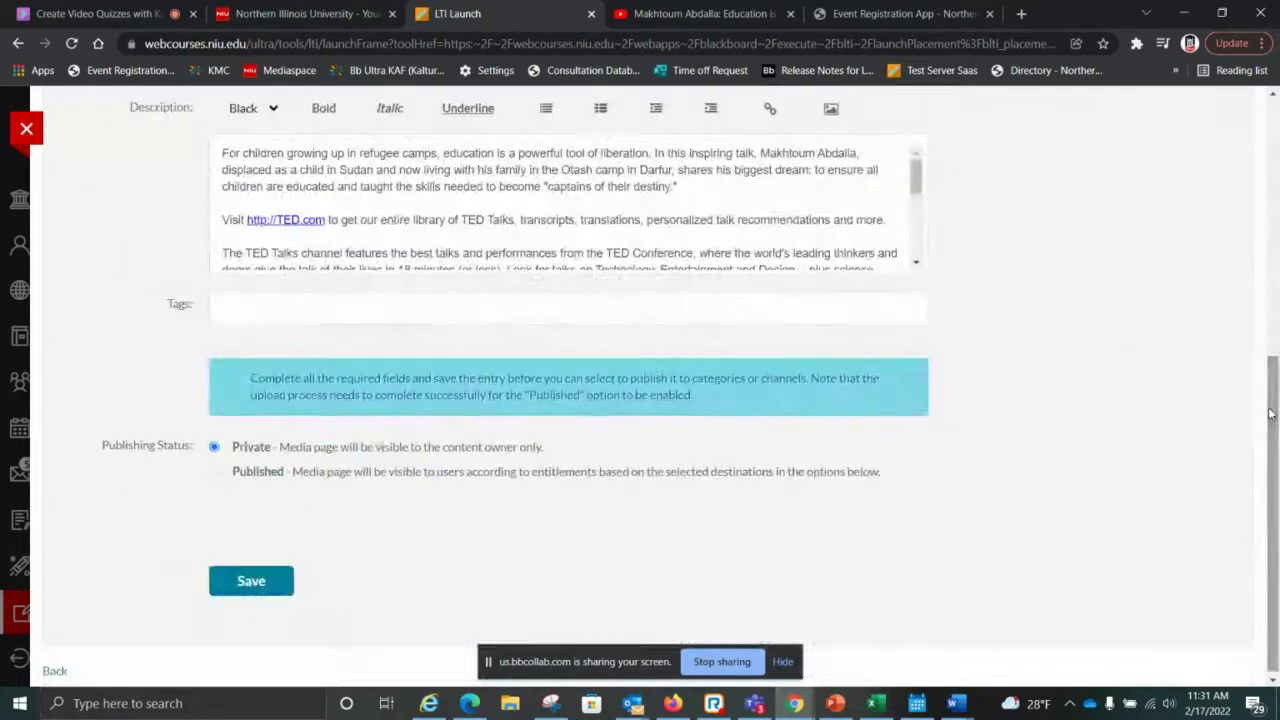
click(234, 585)
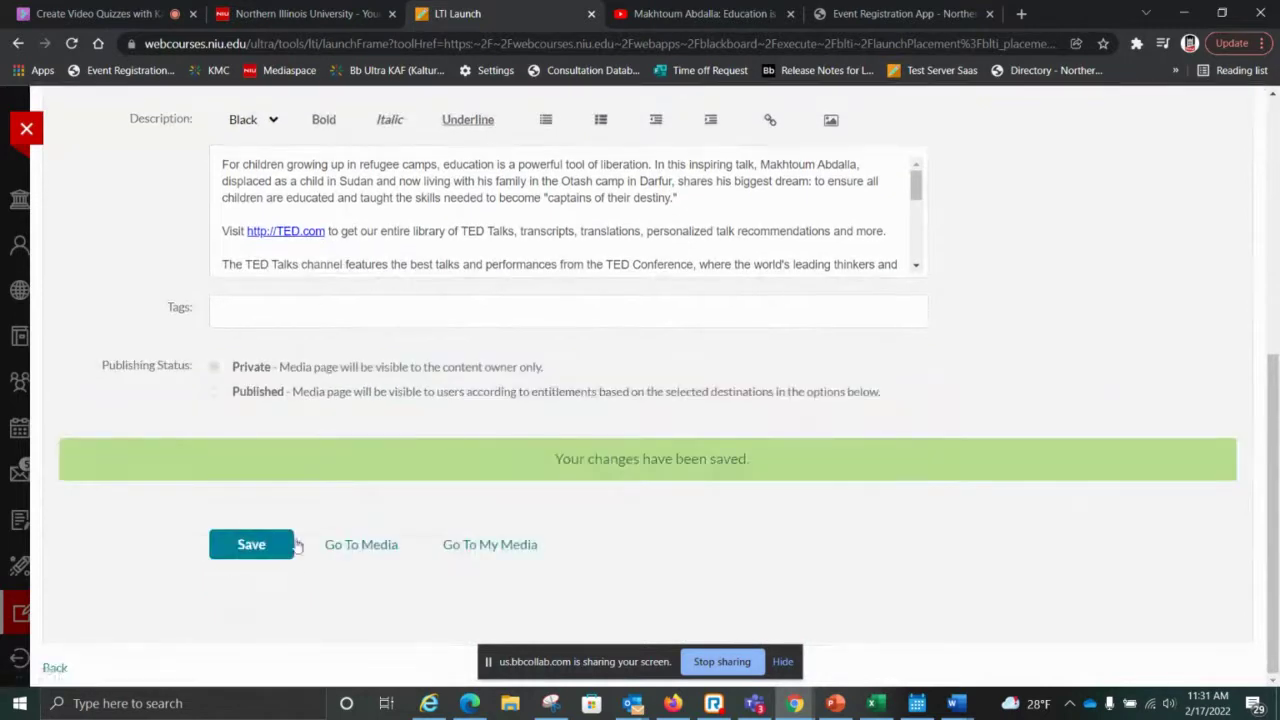
click(488, 582)
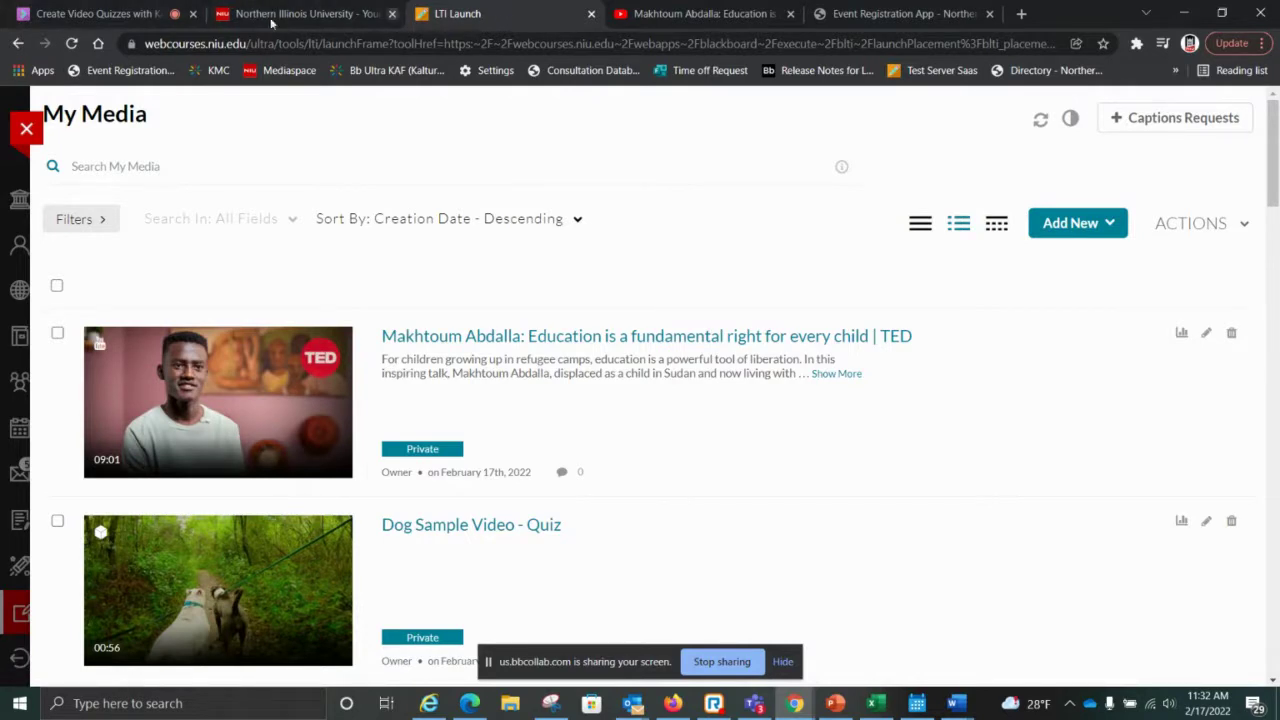
Return to the Blackboard Collaborate session and end the screen share.
click(135, 6)
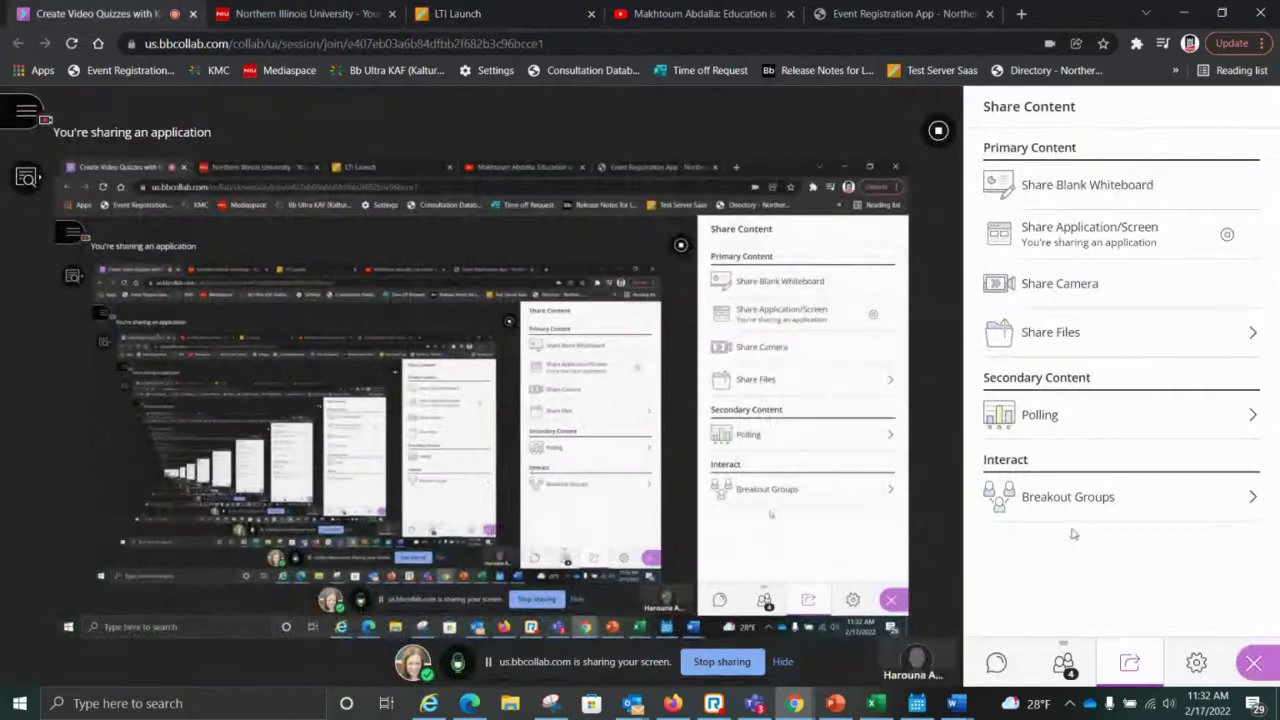
click(938, 131)
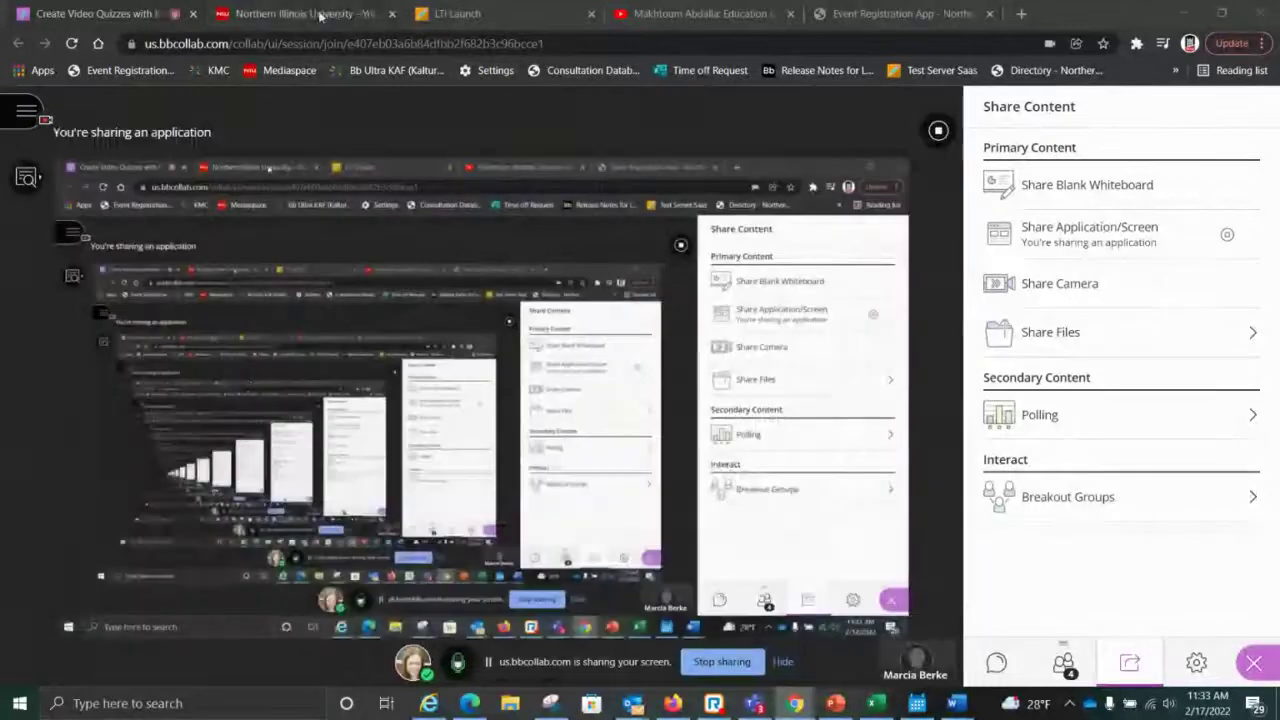
Switch back to Kaltura, open Dog Sample Video - Quiz from My Media and launch it in the editor.
click(452, 14)
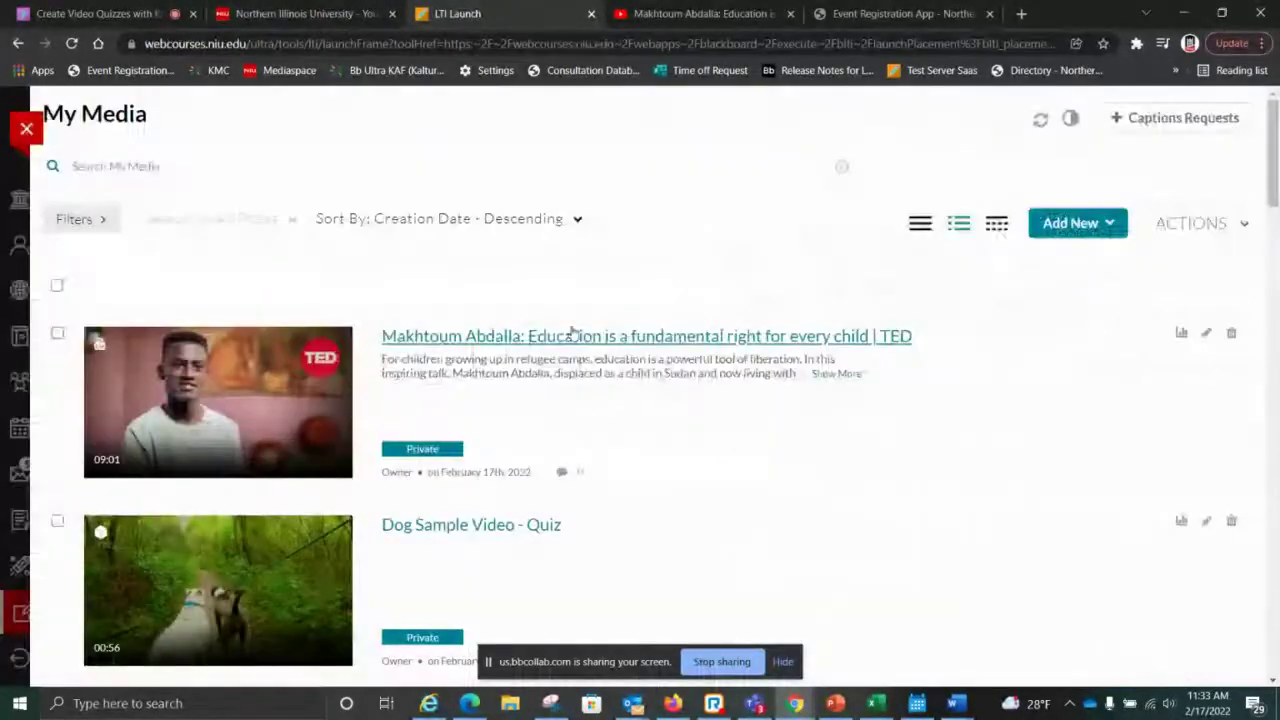
click(267, 583)
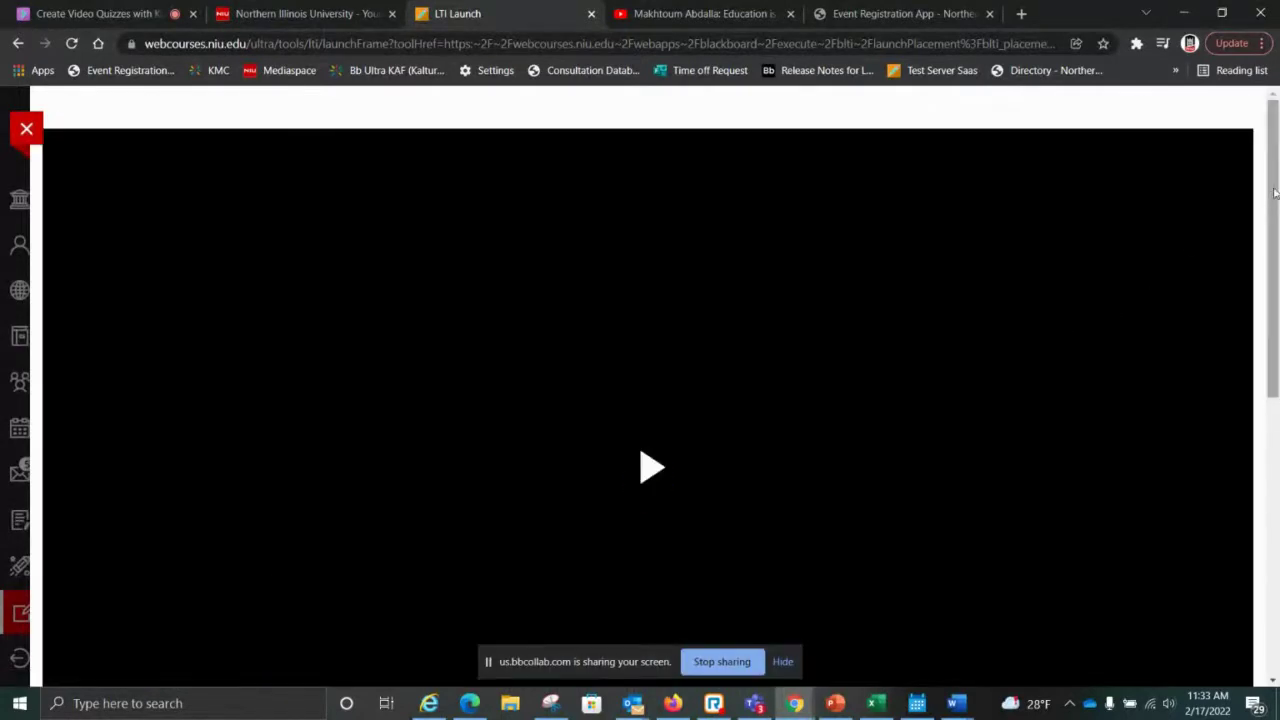
drag(1272, 192, 1237, 365)
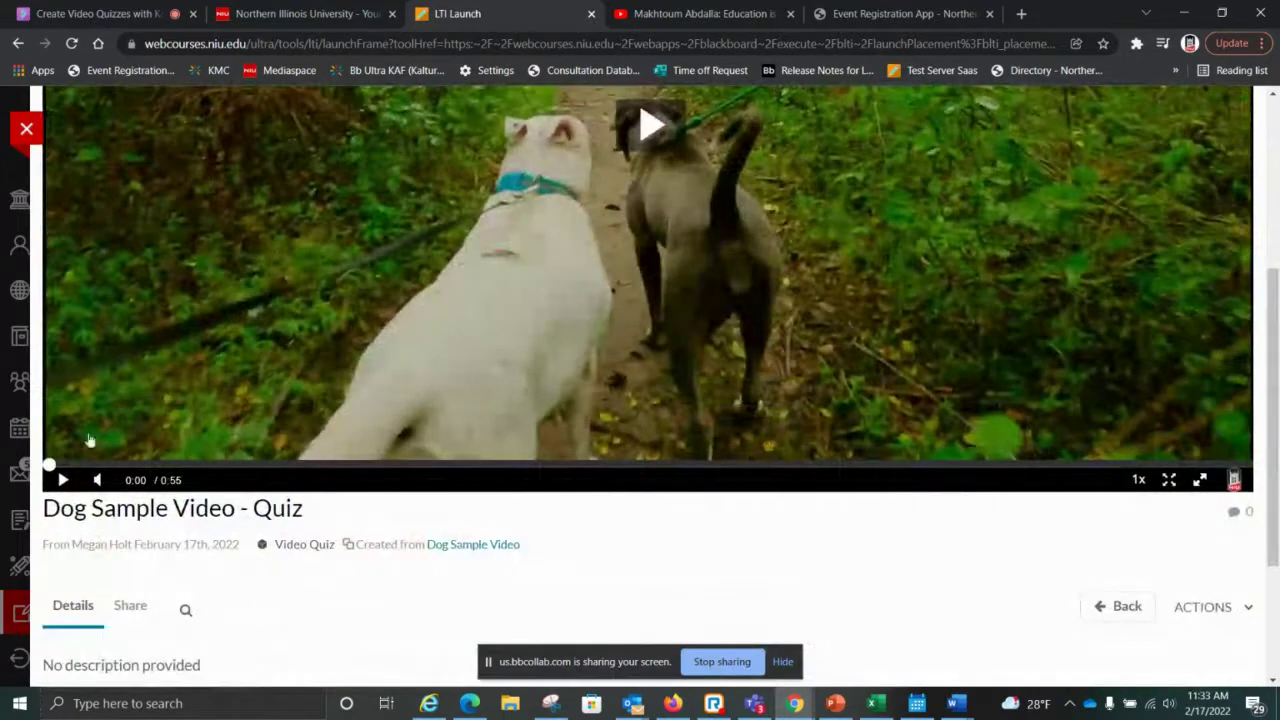
click(1209, 614)
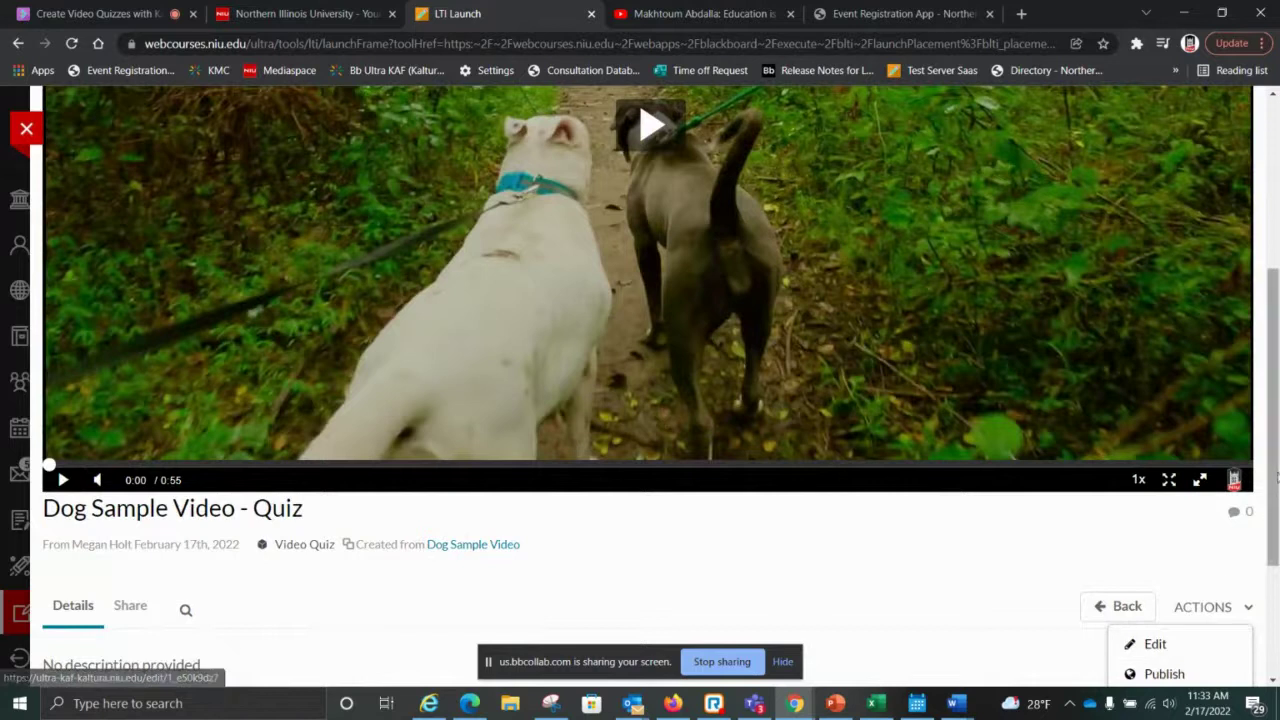
scroll(1197, 653, down, 2)
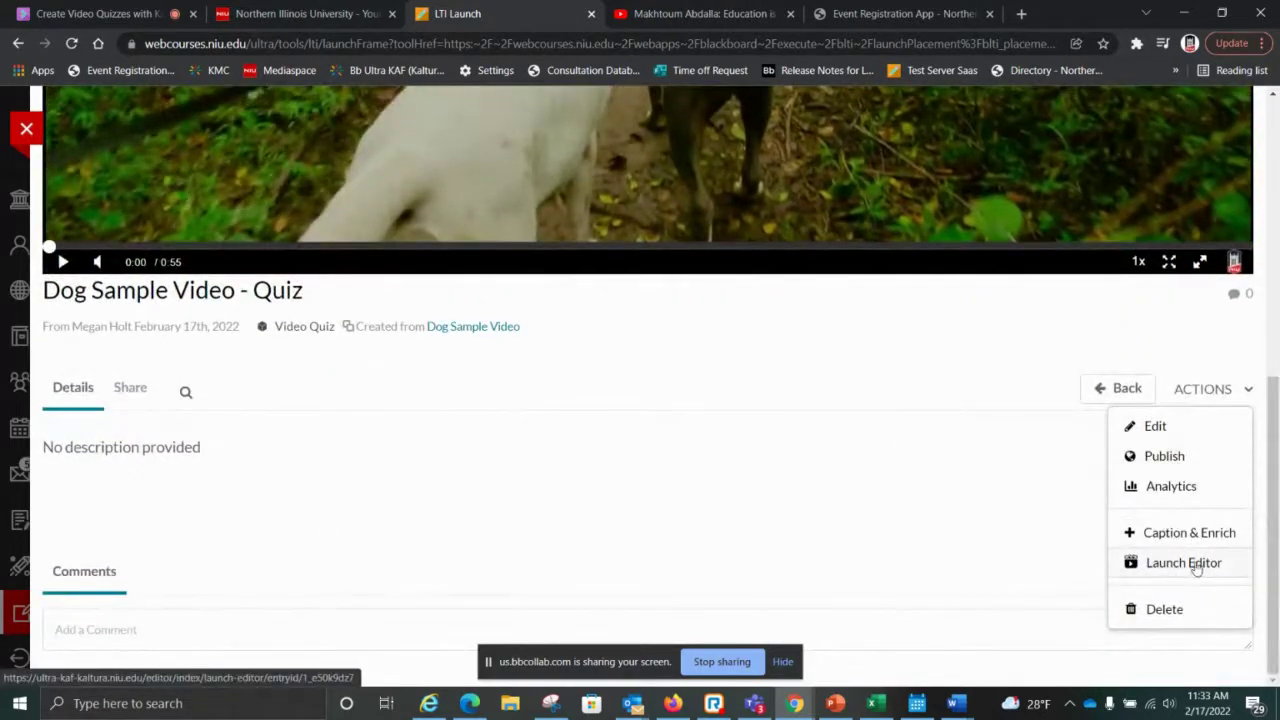
click(1184, 563)
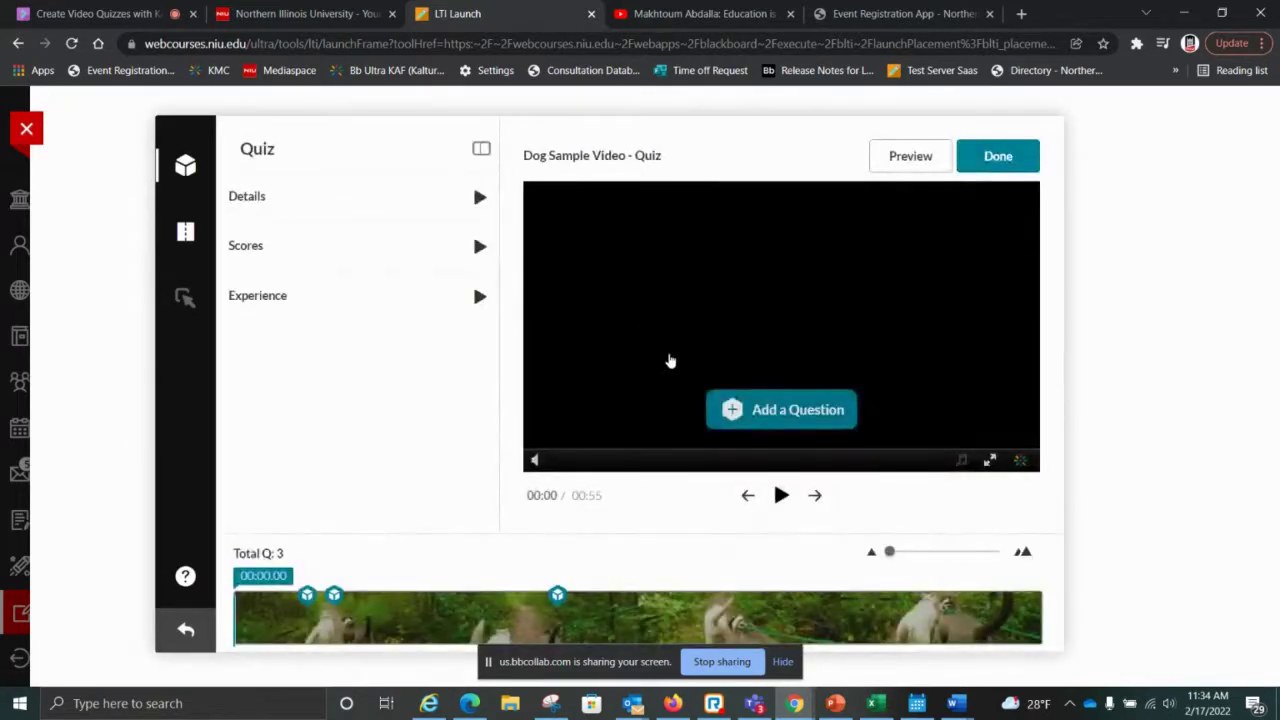
Preview the quiz, continue past the Welcome page, and jump back to the start of the video during playback.
click(896, 160)
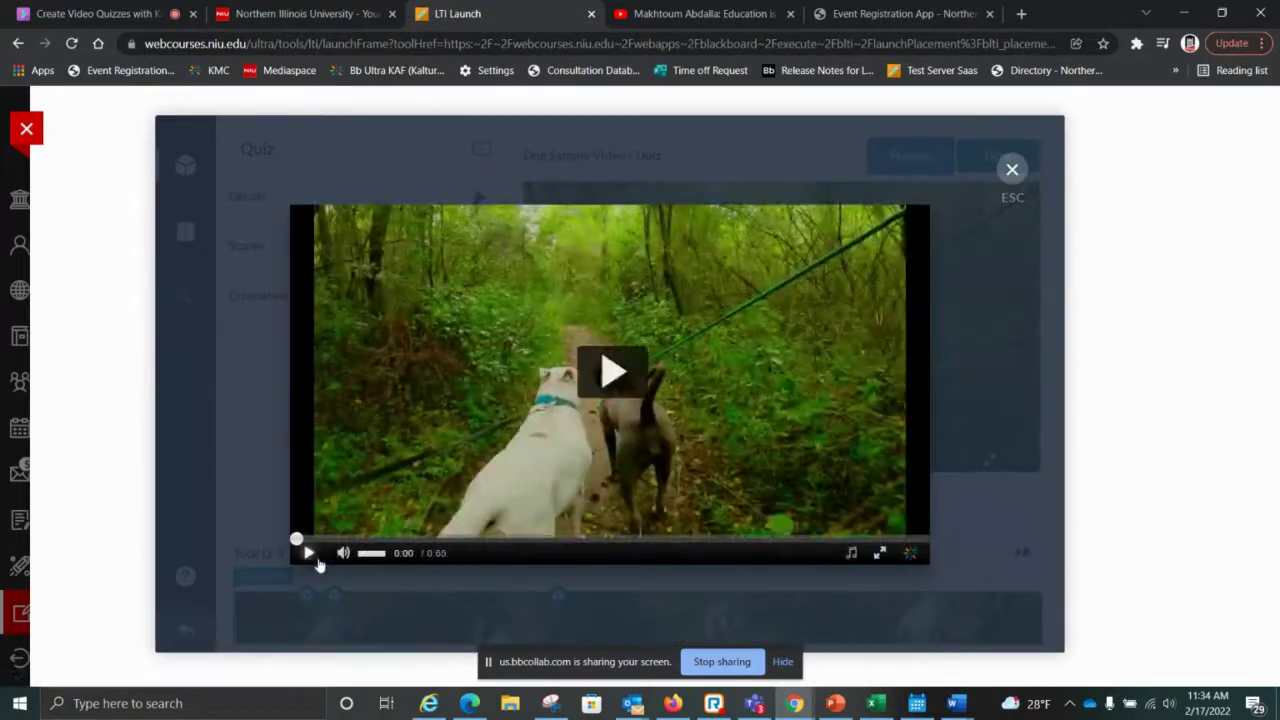
click(610, 390)
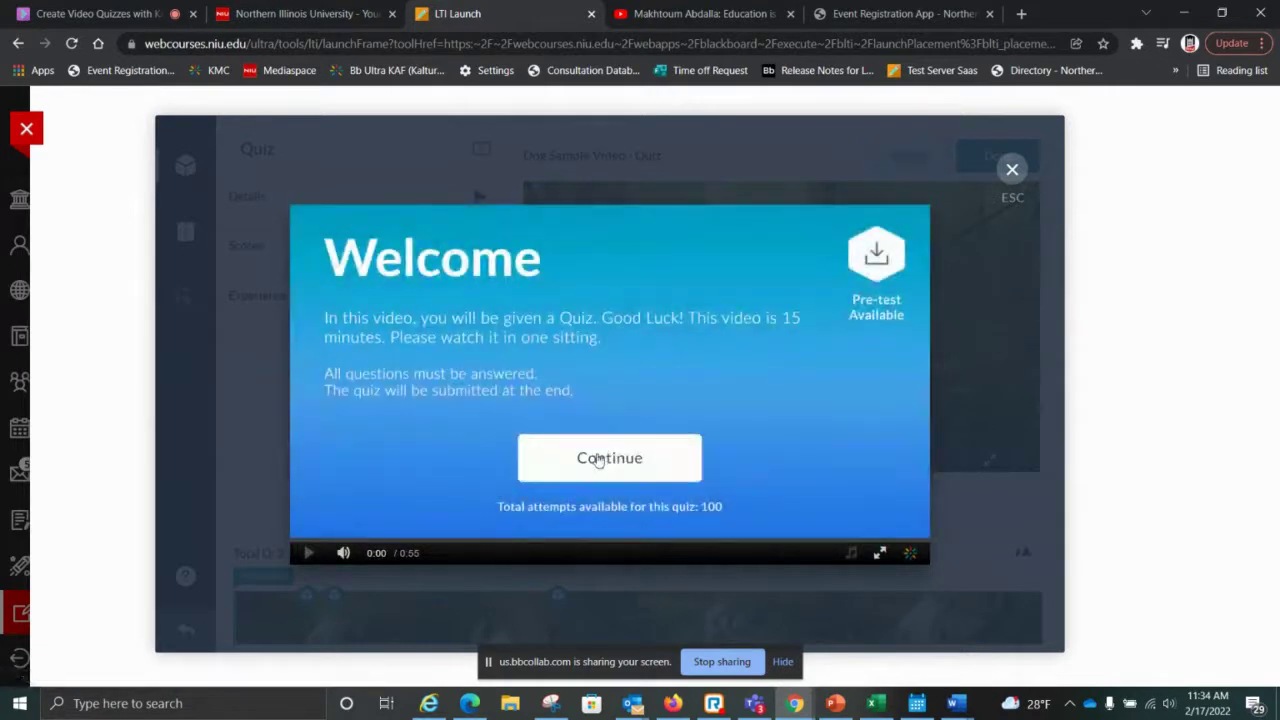
click(598, 459)
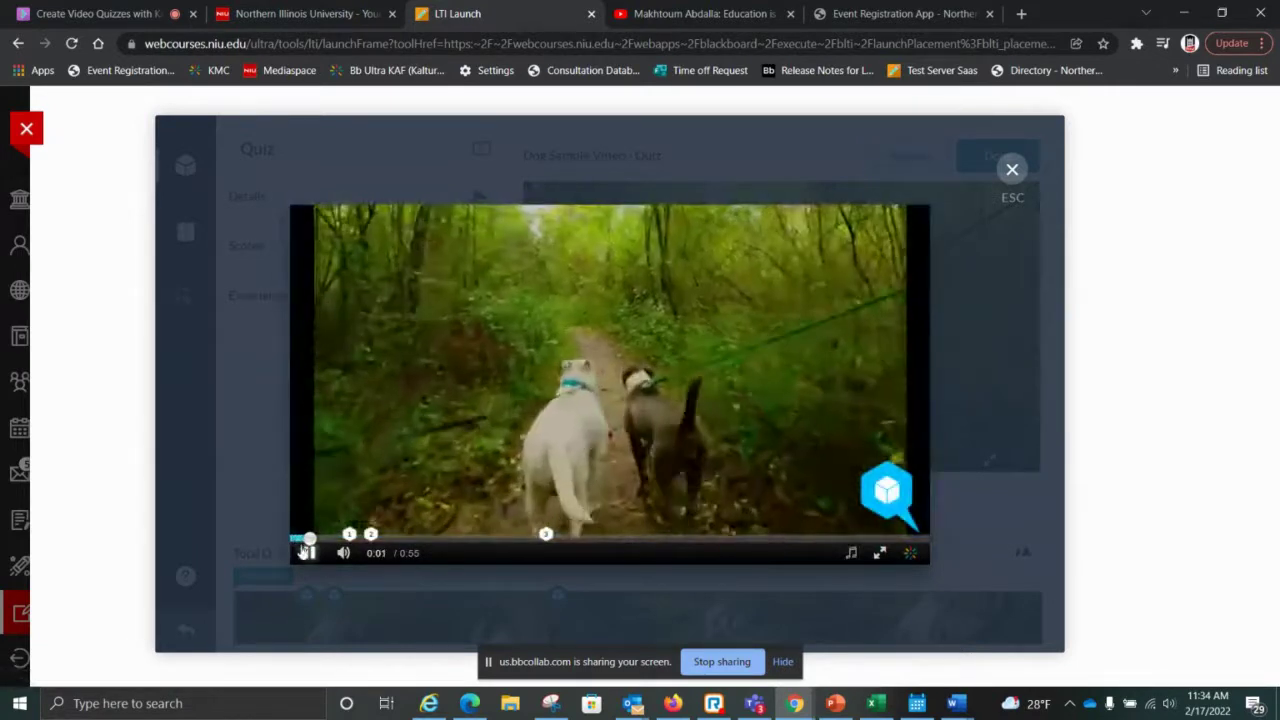
click(305, 540)
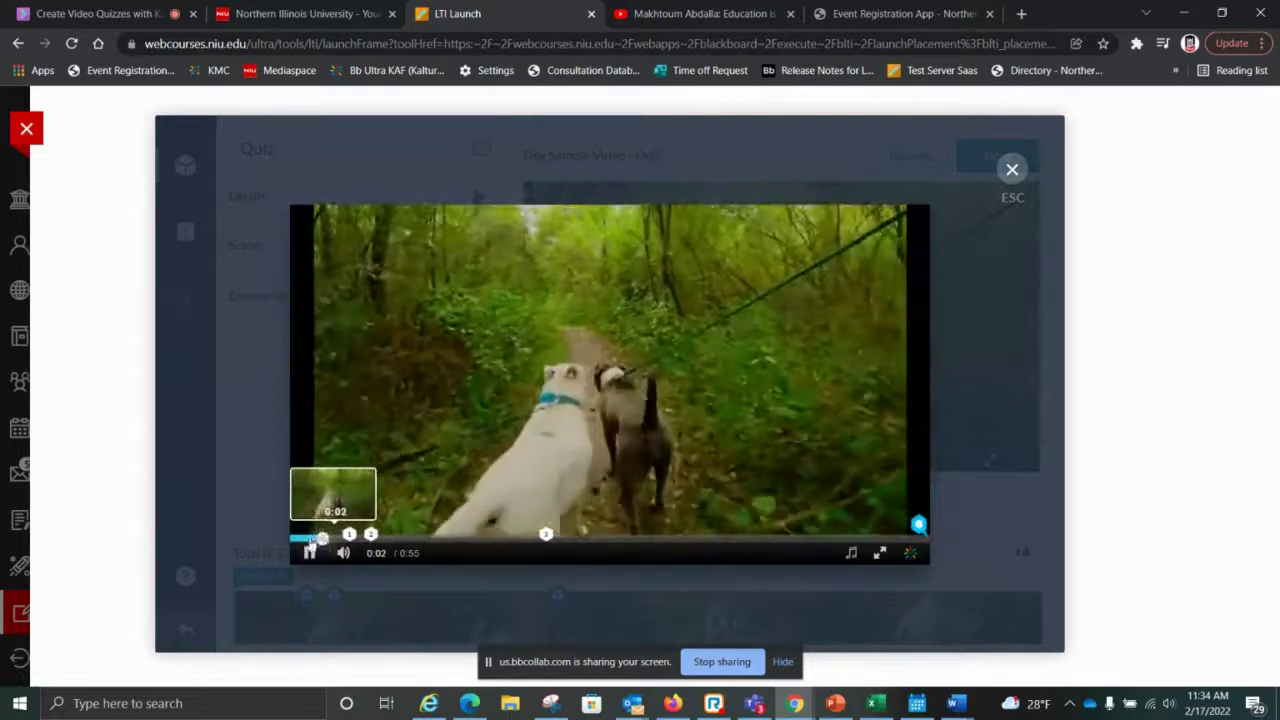
click(293, 540)
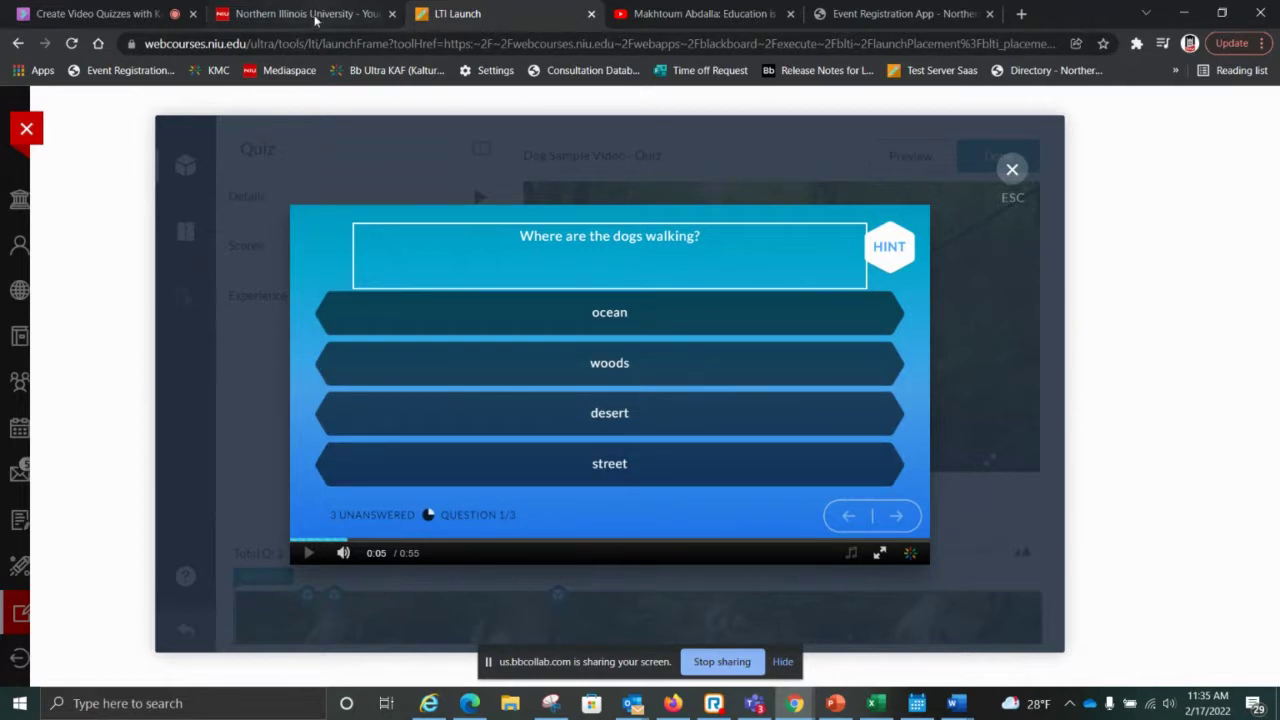
Switch to the Blackboard Collaborate session and stop the application sharing.
click(95, 13)
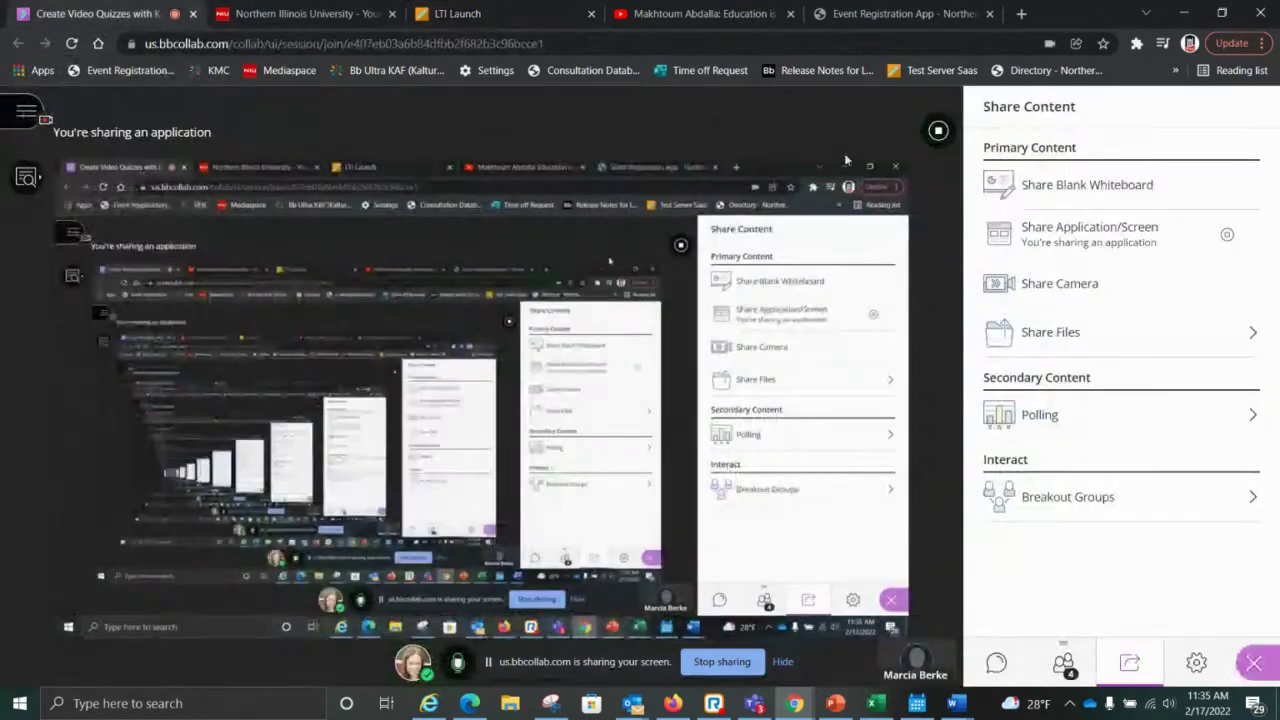
click(938, 130)
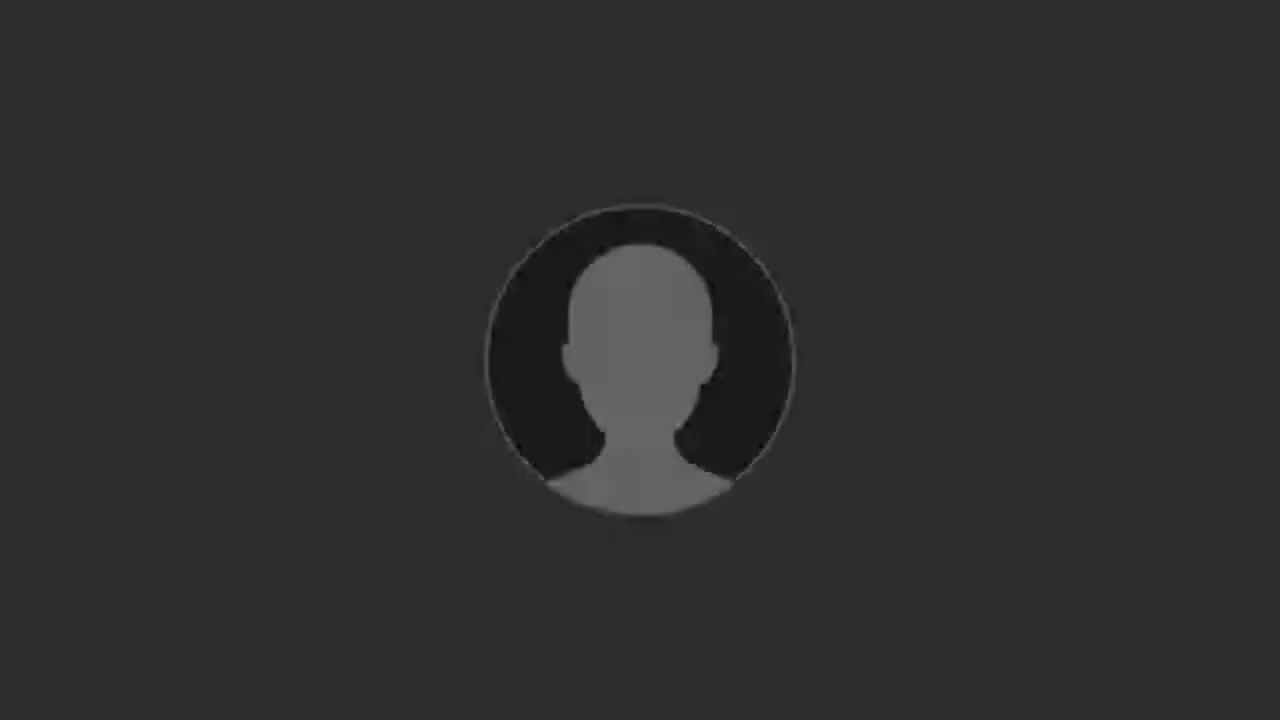
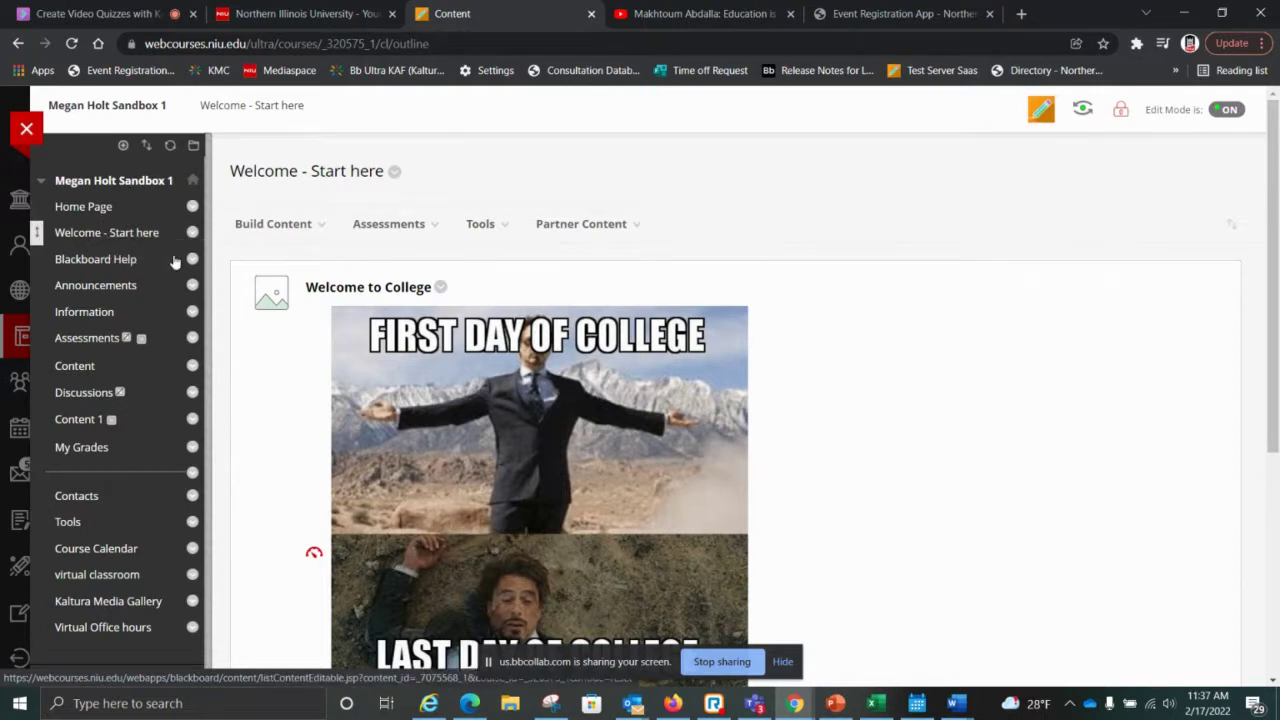
Open the Week 7 folder in the sandbox course's Content area and look over its items.
click(92, 366)
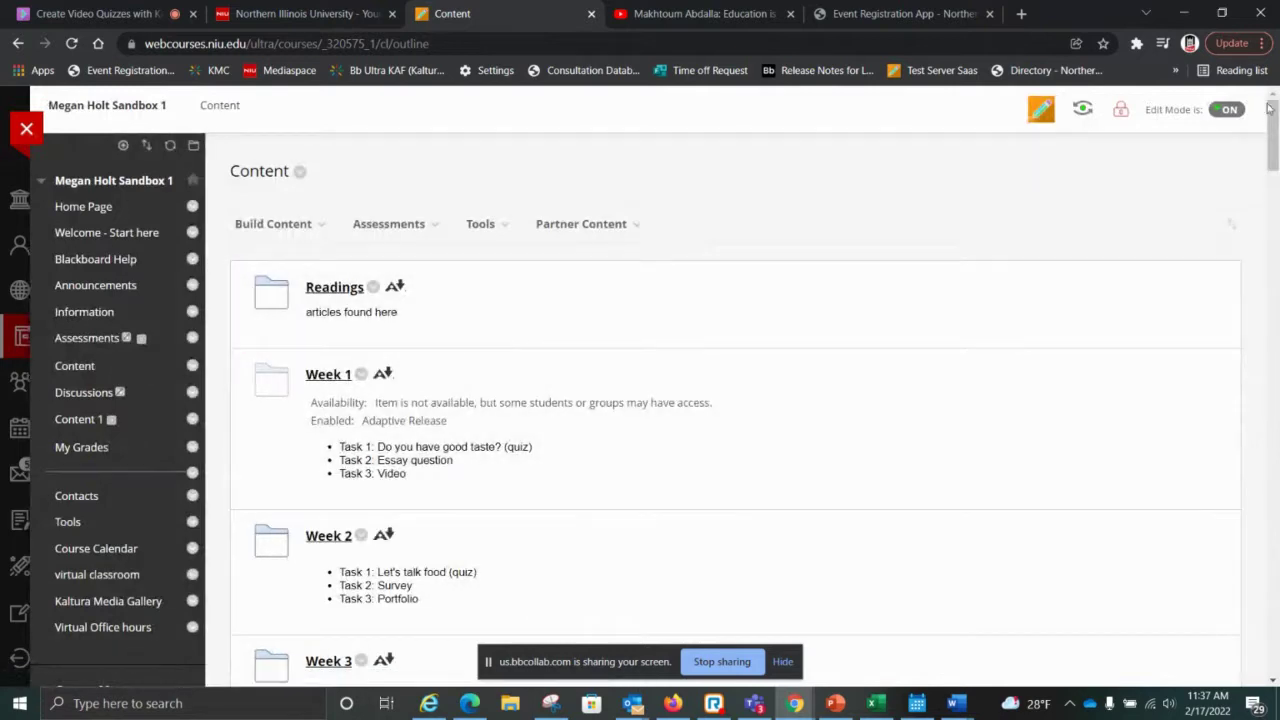
scroll(1252, 235, down, 8)
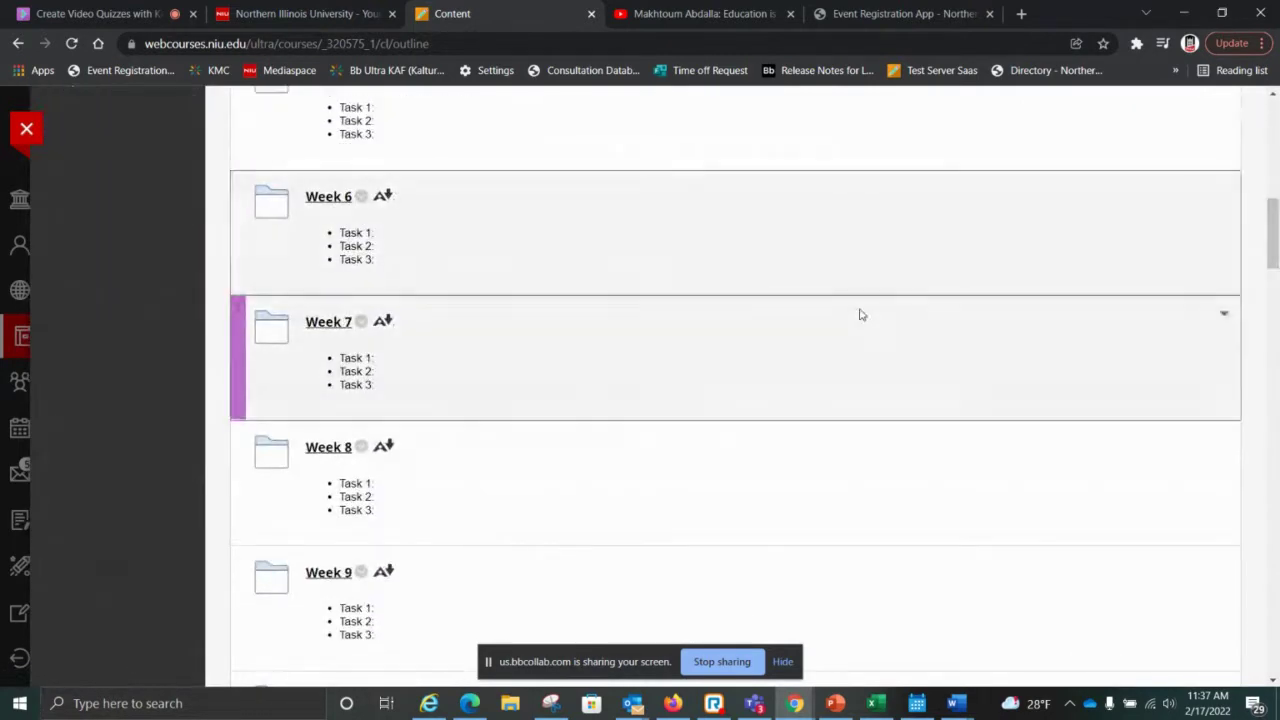
click(331, 323)
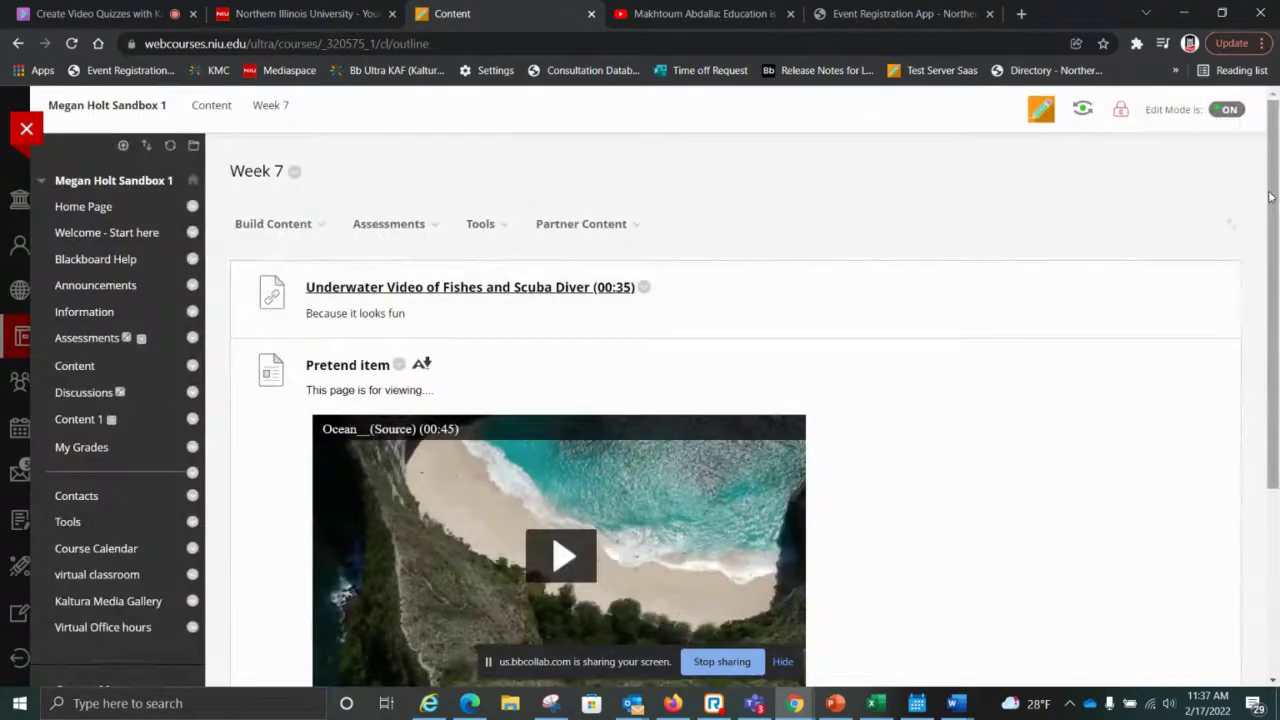
scroll(1244, 203, down, 2)
scroll(1243, 363, up, 2)
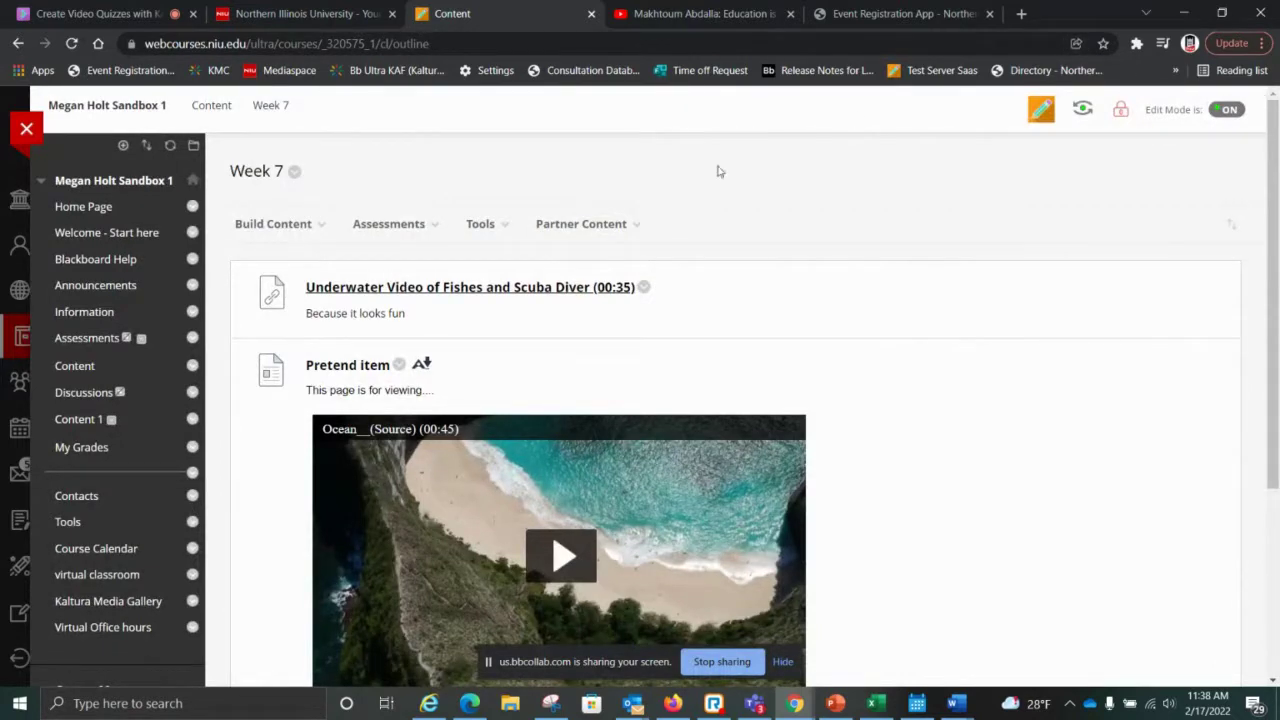
Embed Dog Sample Video - Quiz from My Media in the Week 7 folder as a Kaltura Video item.
click(304, 228)
click(275, 224)
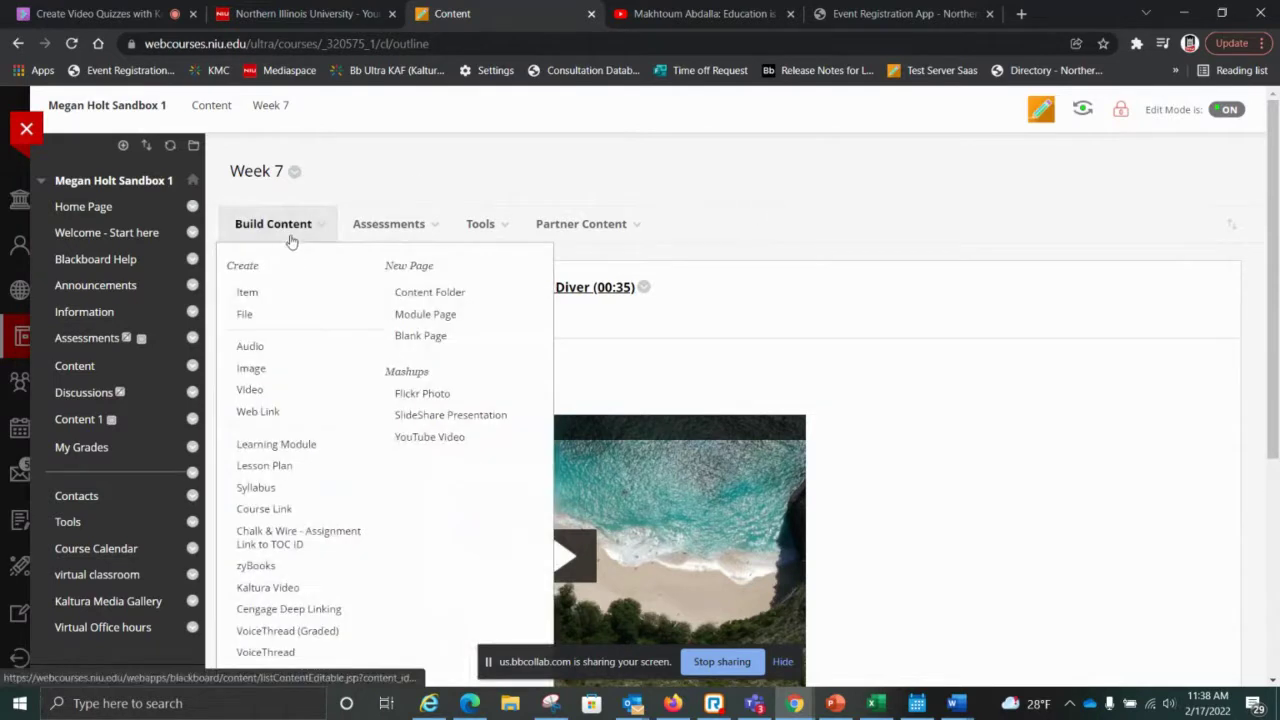
click(283, 592)
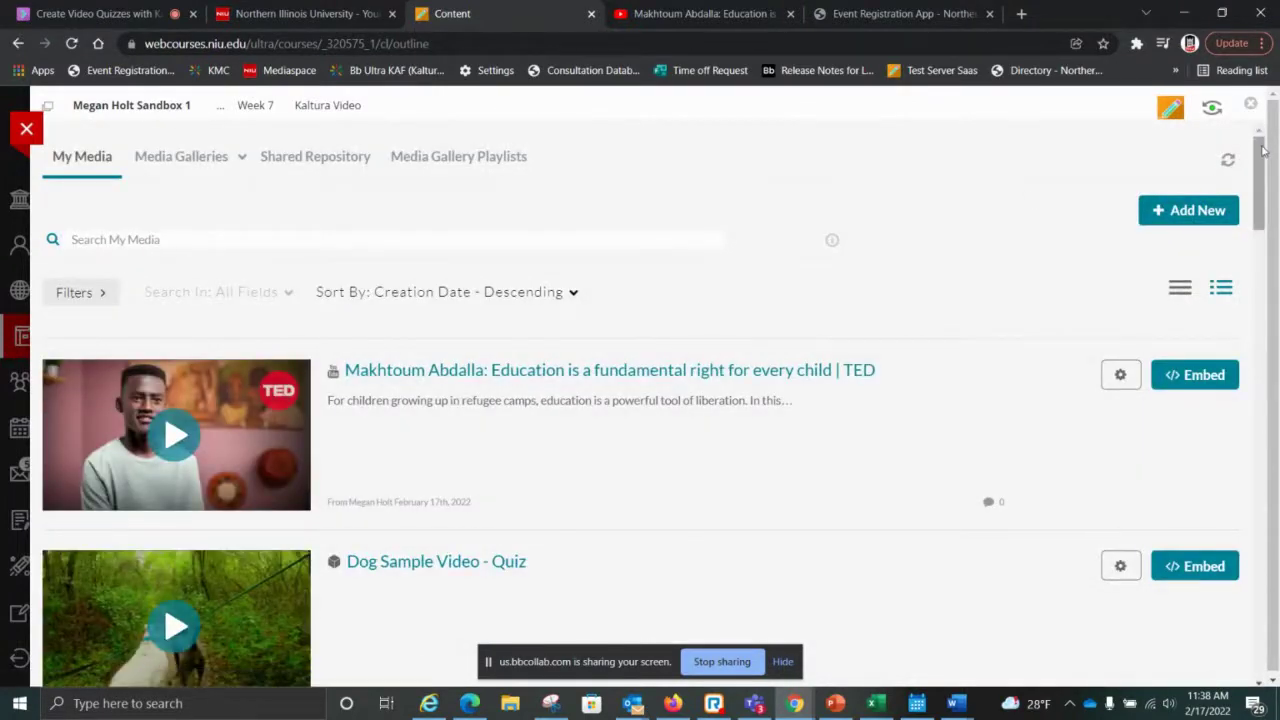
drag(1262, 148, 1262, 172)
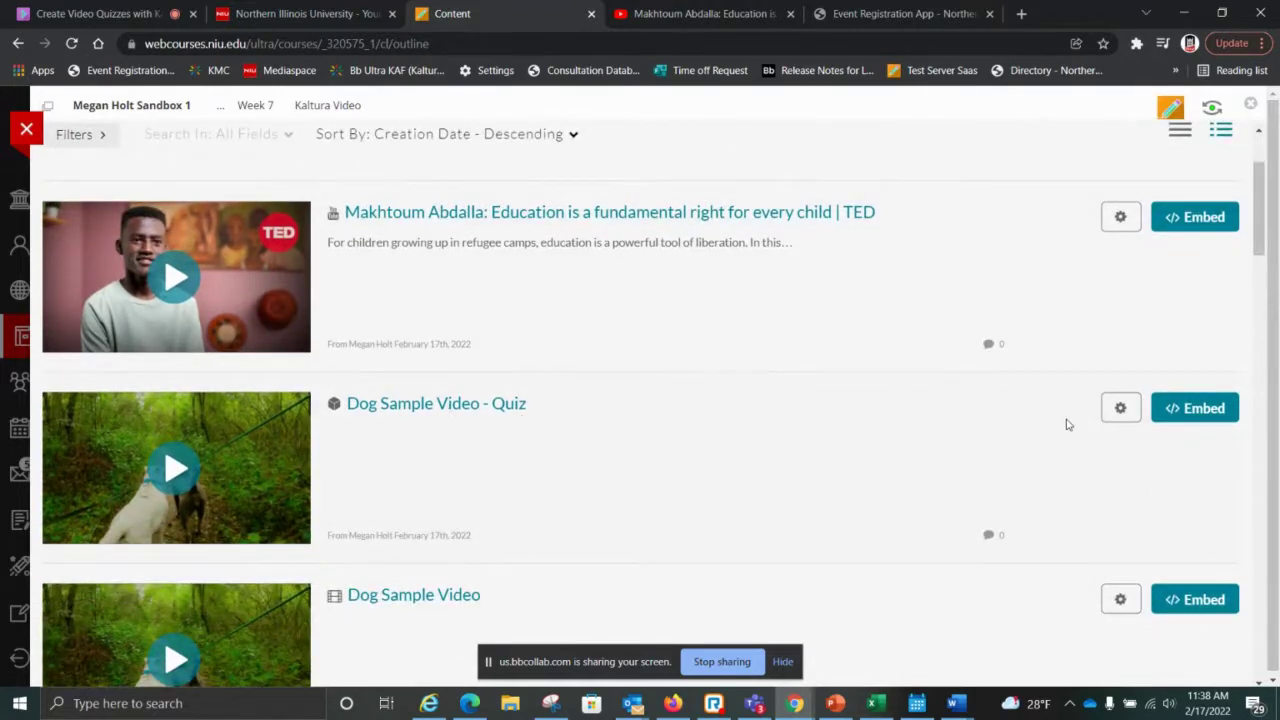
click(1200, 408)
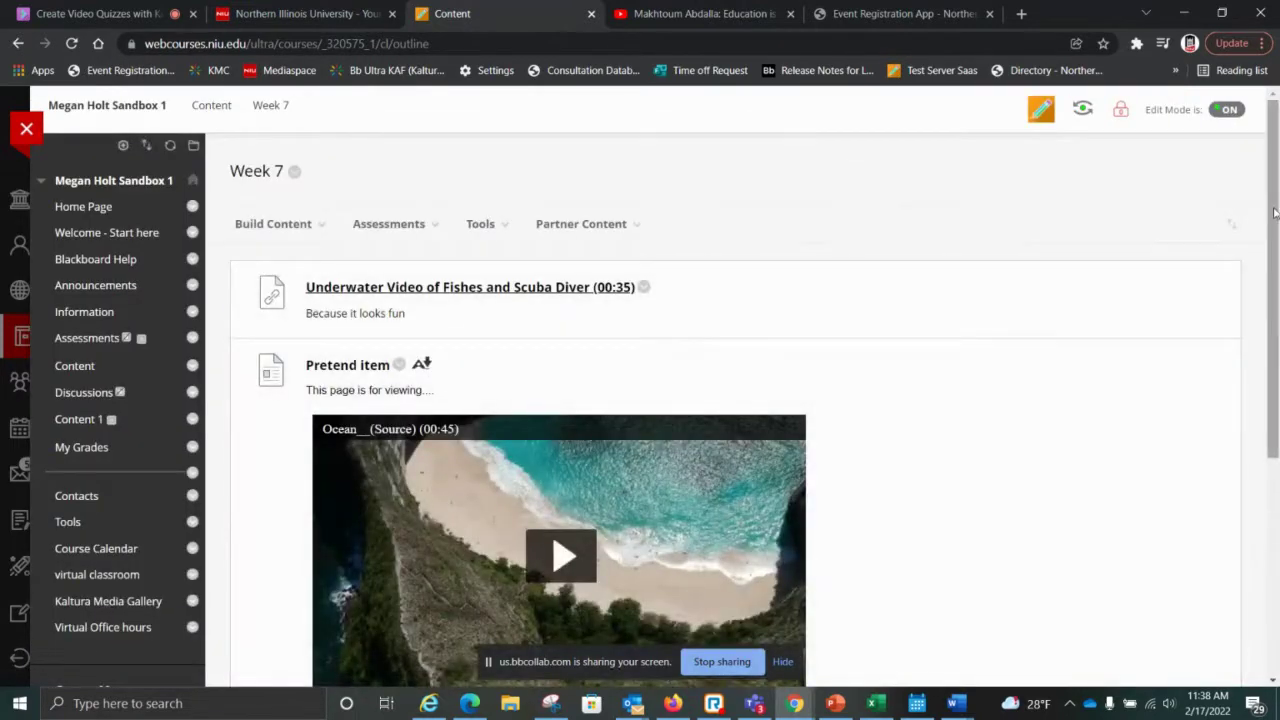
Open the embedded Dog Sample Video - Quiz item in Week 7, start playback to view its Welcome page, and return to the folder.
drag(1268, 210, 1208, 500)
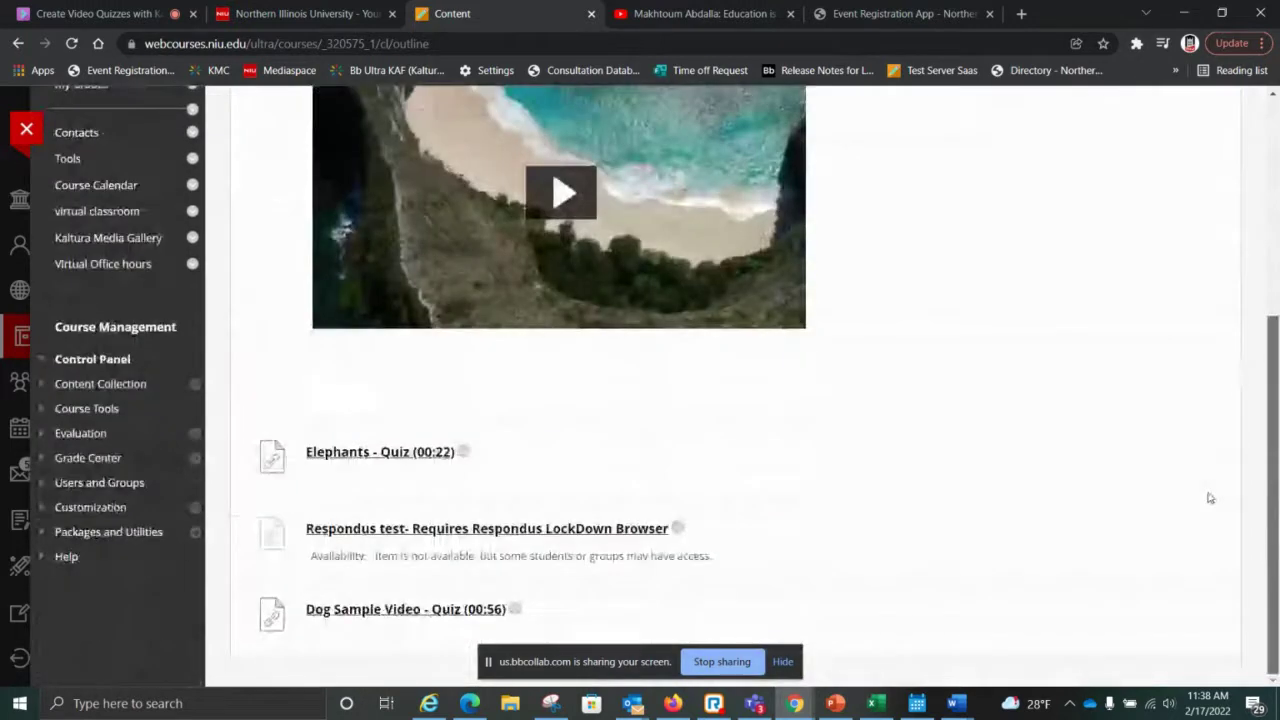
click(378, 610)
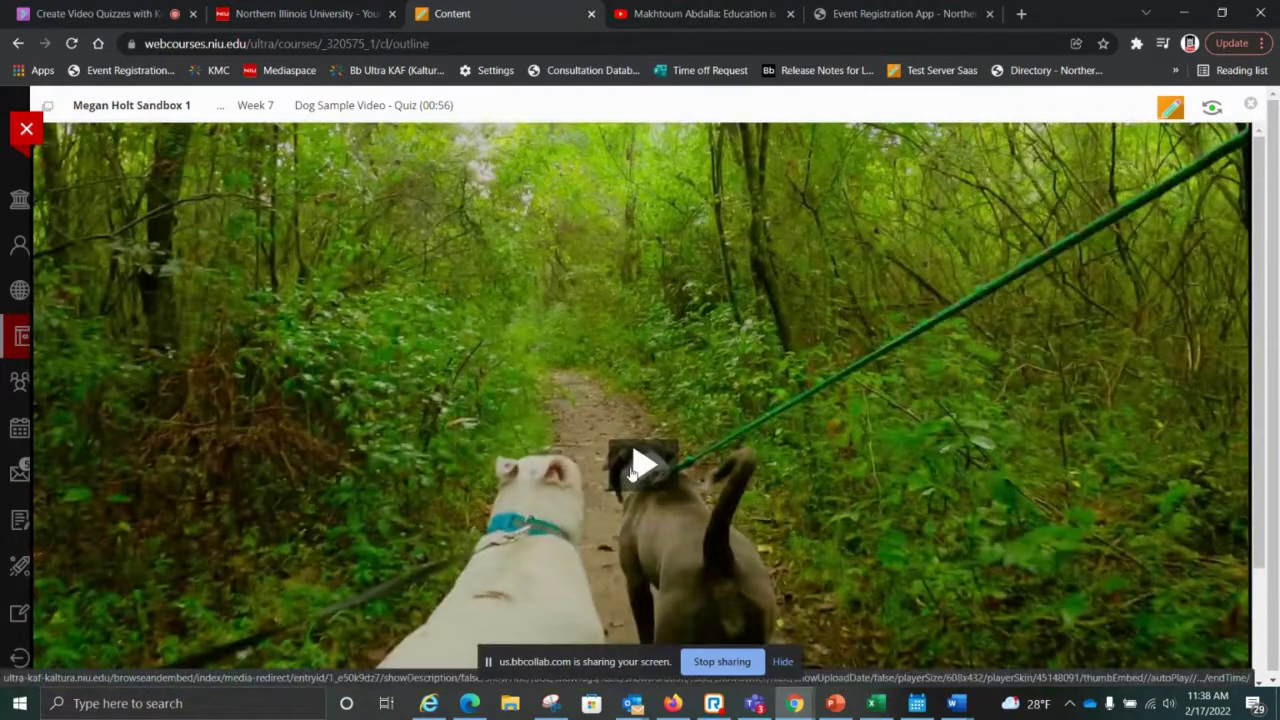
click(640, 465)
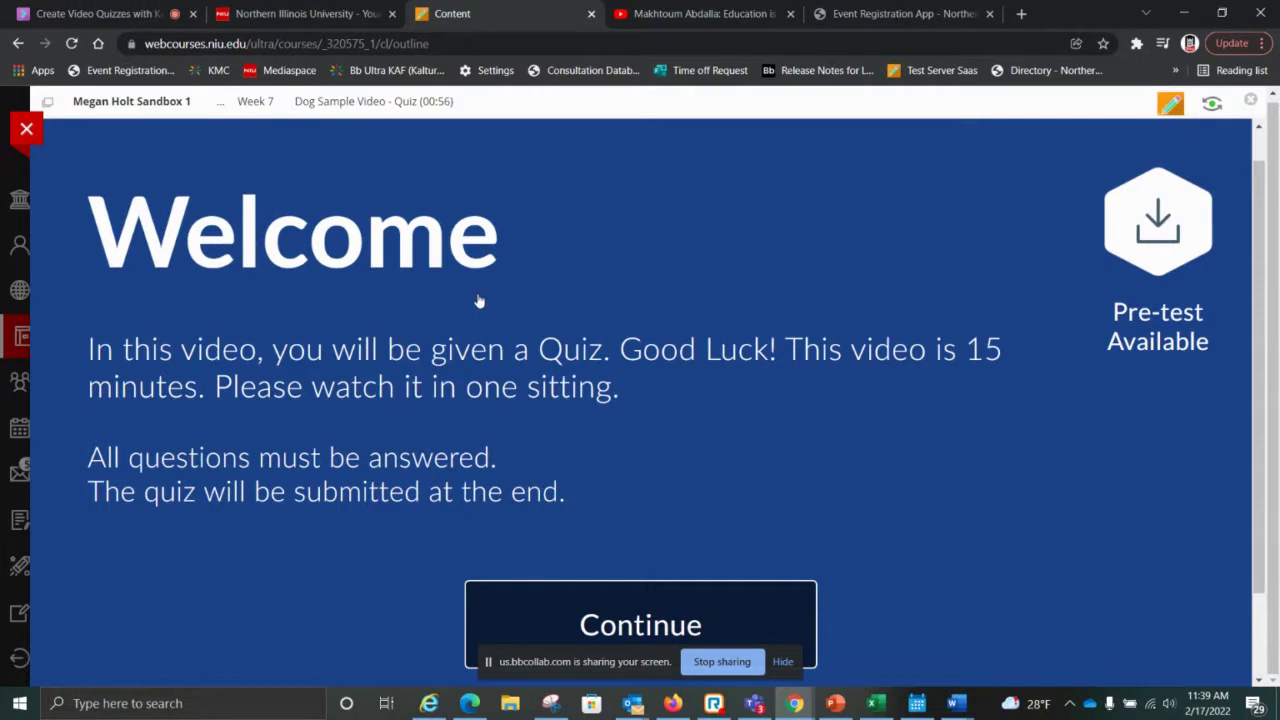
click(17, 43)
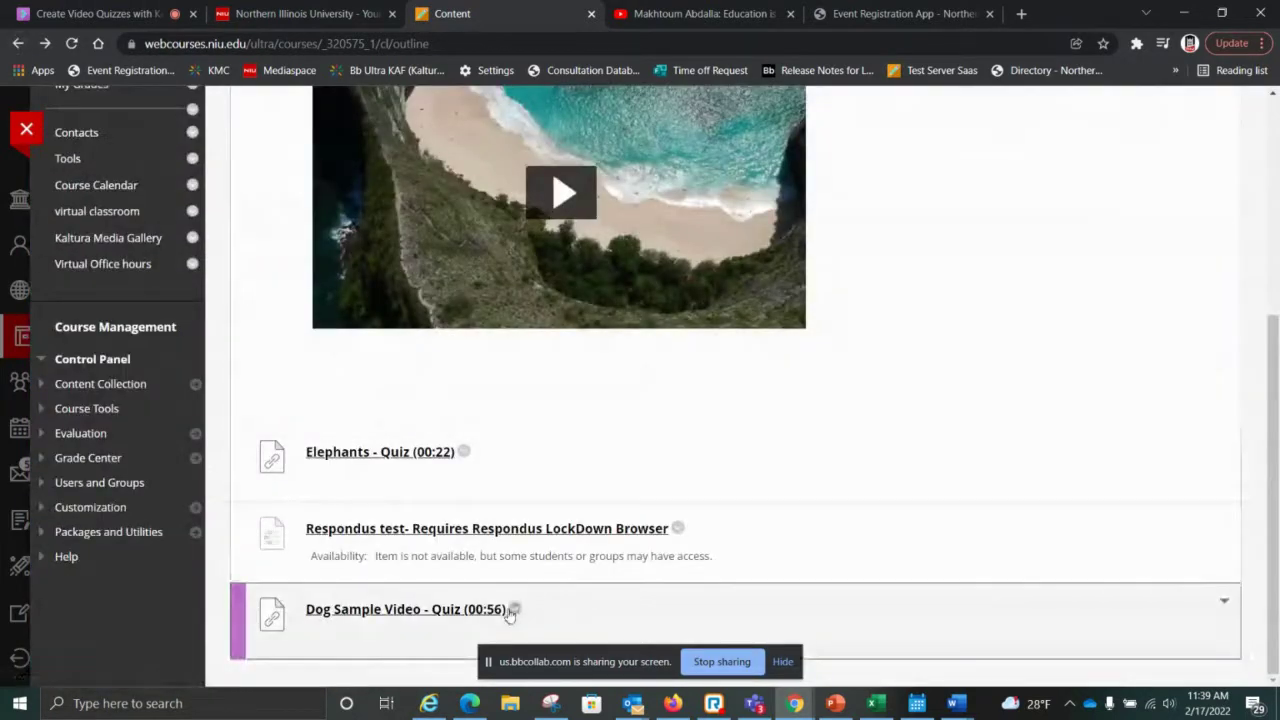
Delete the Dog Sample Video - Quiz item from the Week 7 folder and confirm the deletion.
click(515, 609)
click(536, 592)
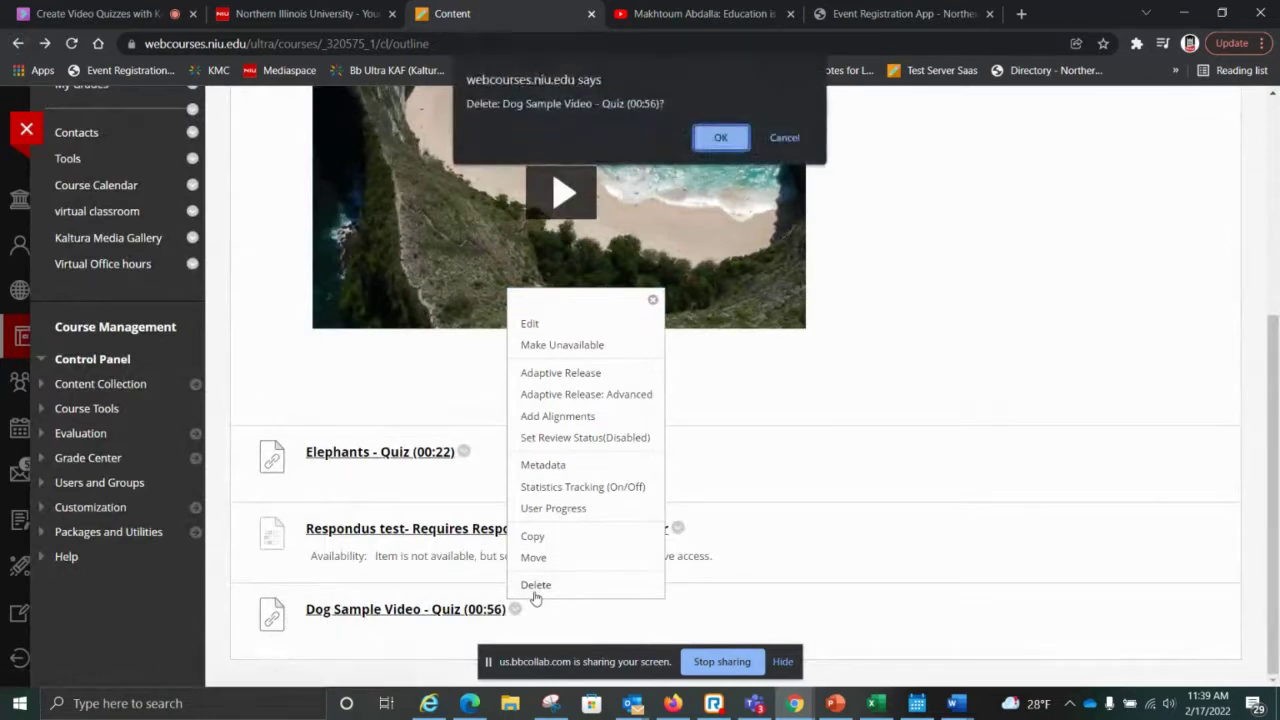
click(722, 134)
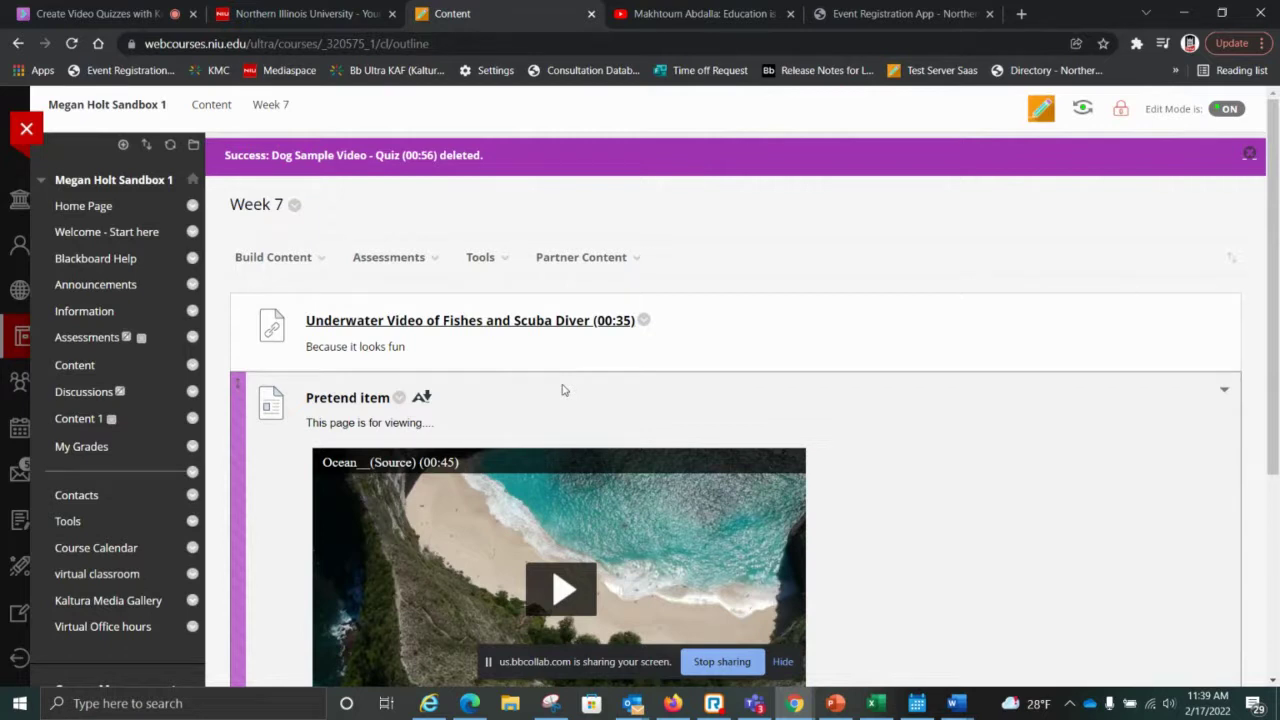
Embed Dog Sample Video - Quiz from My Media in the Week 7 folder as a Kaltura Video Quiz.
click(315, 262)
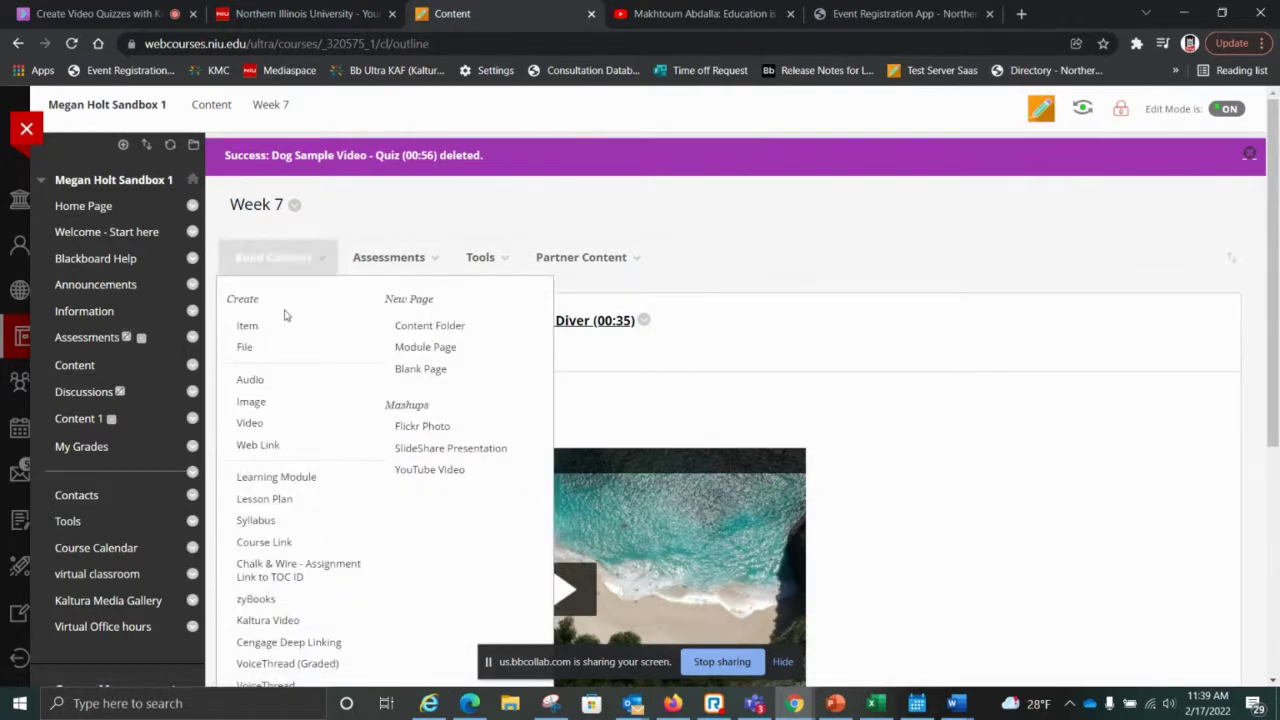
scroll(321, 480, down, 1)
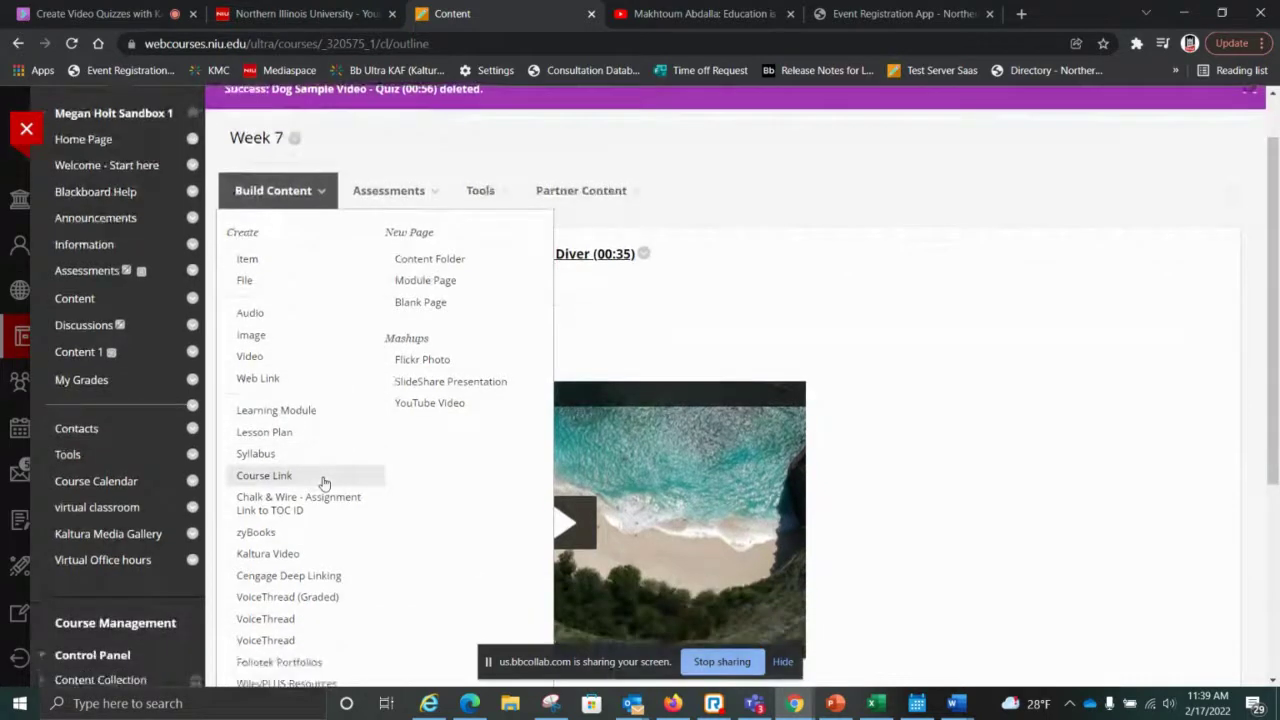
scroll(323, 483, down, 2)
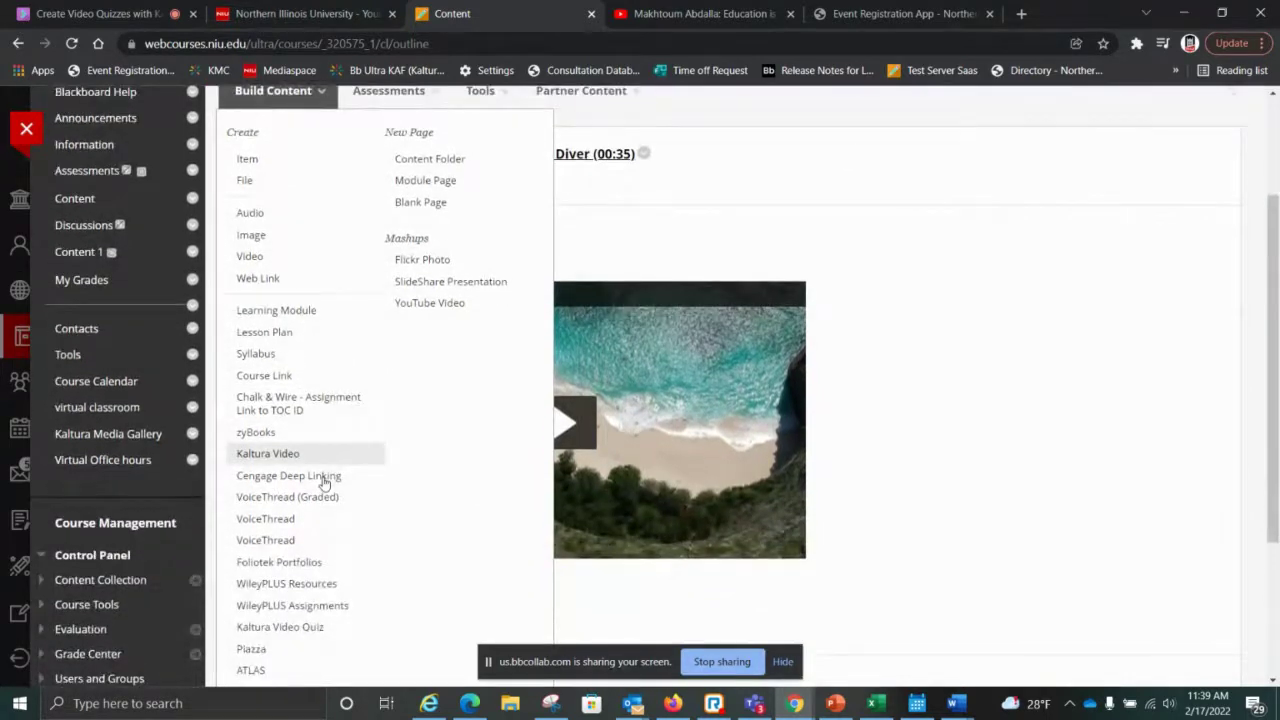
scroll(323, 483, down, 2)
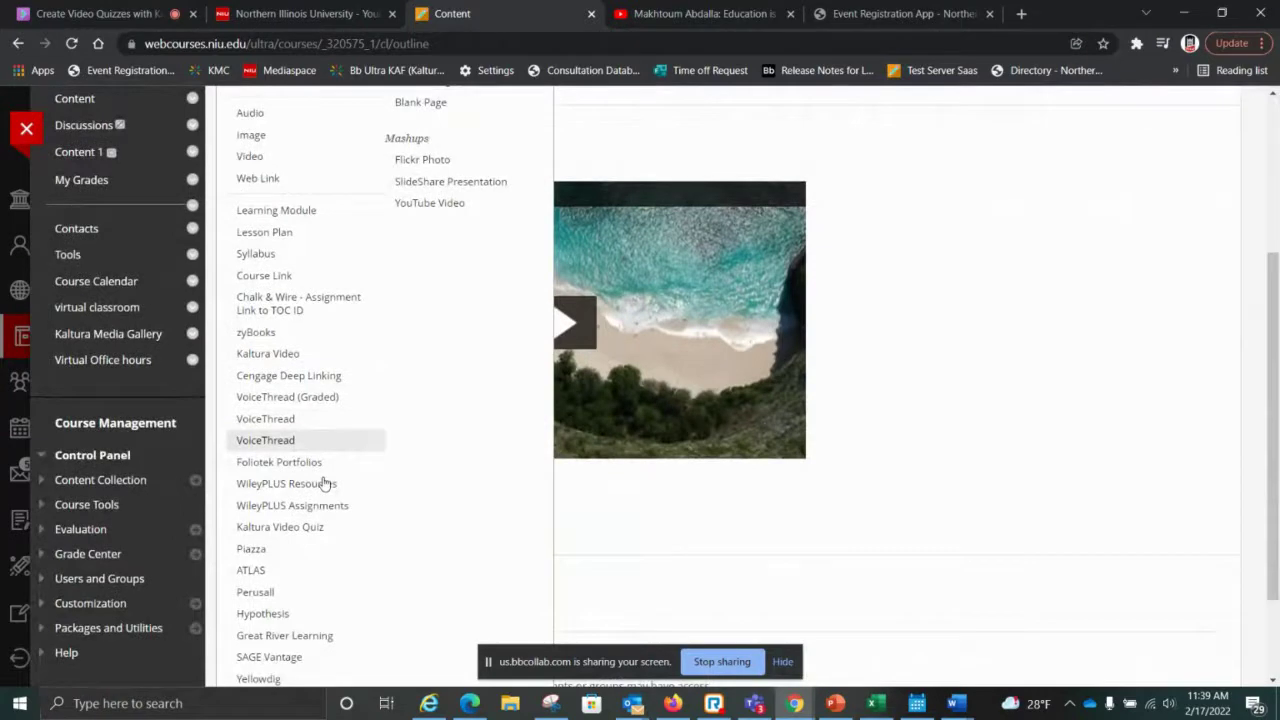
scroll(323, 483, down, 1)
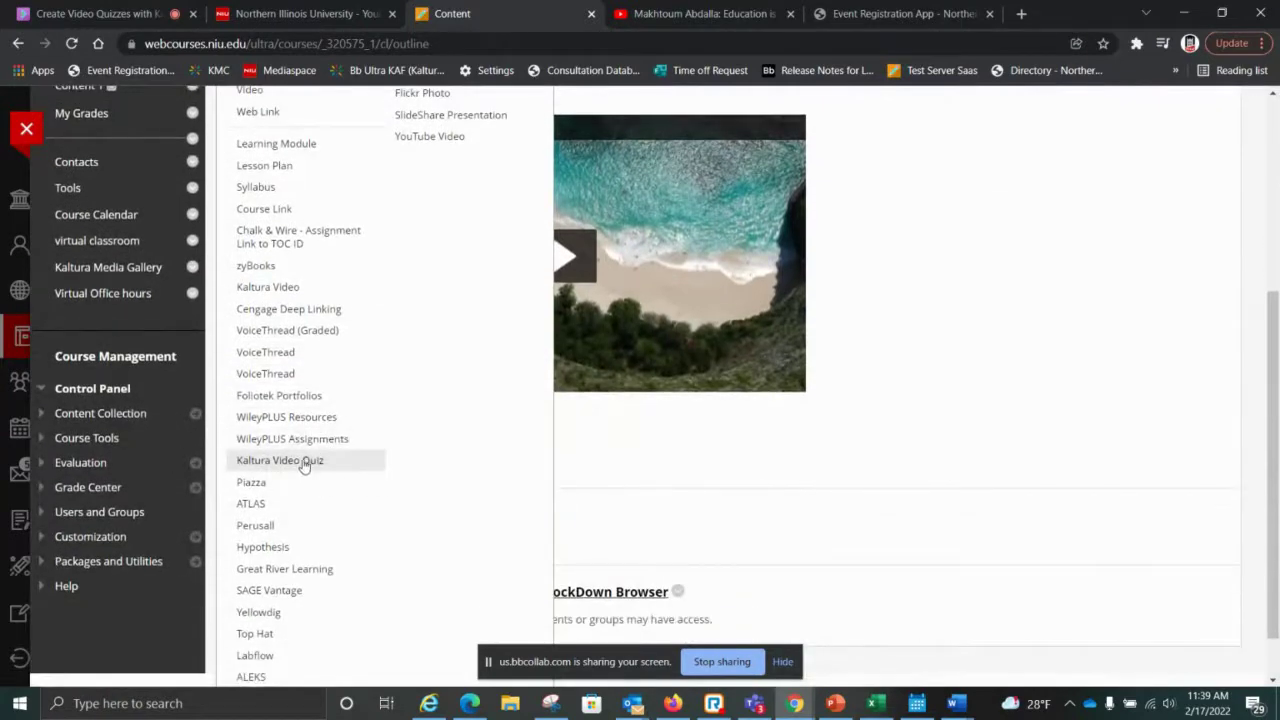
click(305, 465)
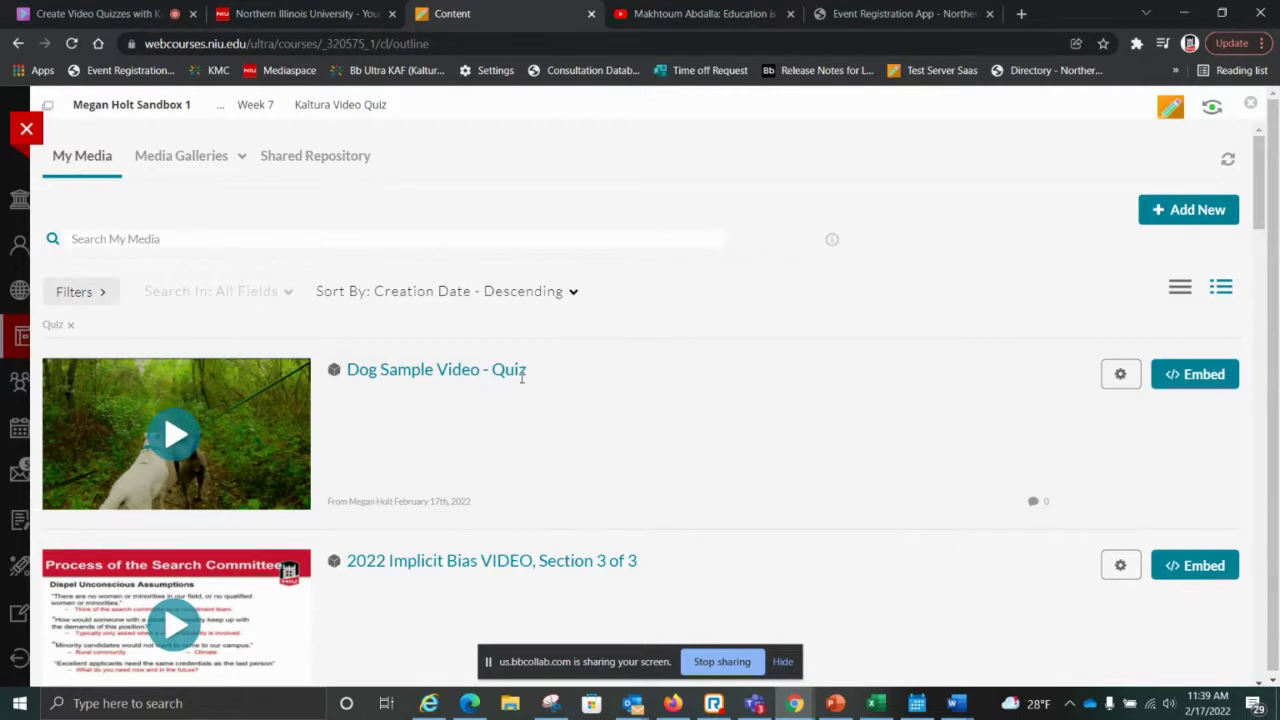
click(1188, 377)
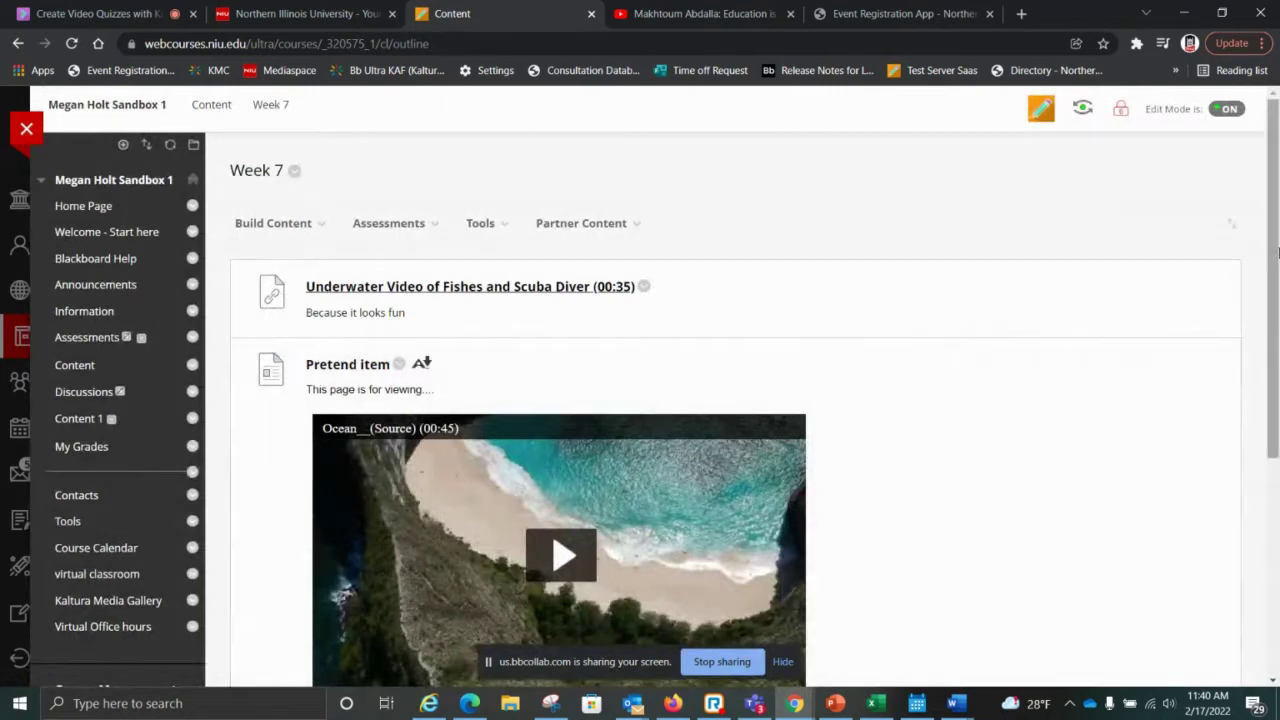
Edit the Dog Sample Video - Quiz item in Week 7, set its points possible to 6, and submit the change.
drag(1276, 252, 1203, 519)
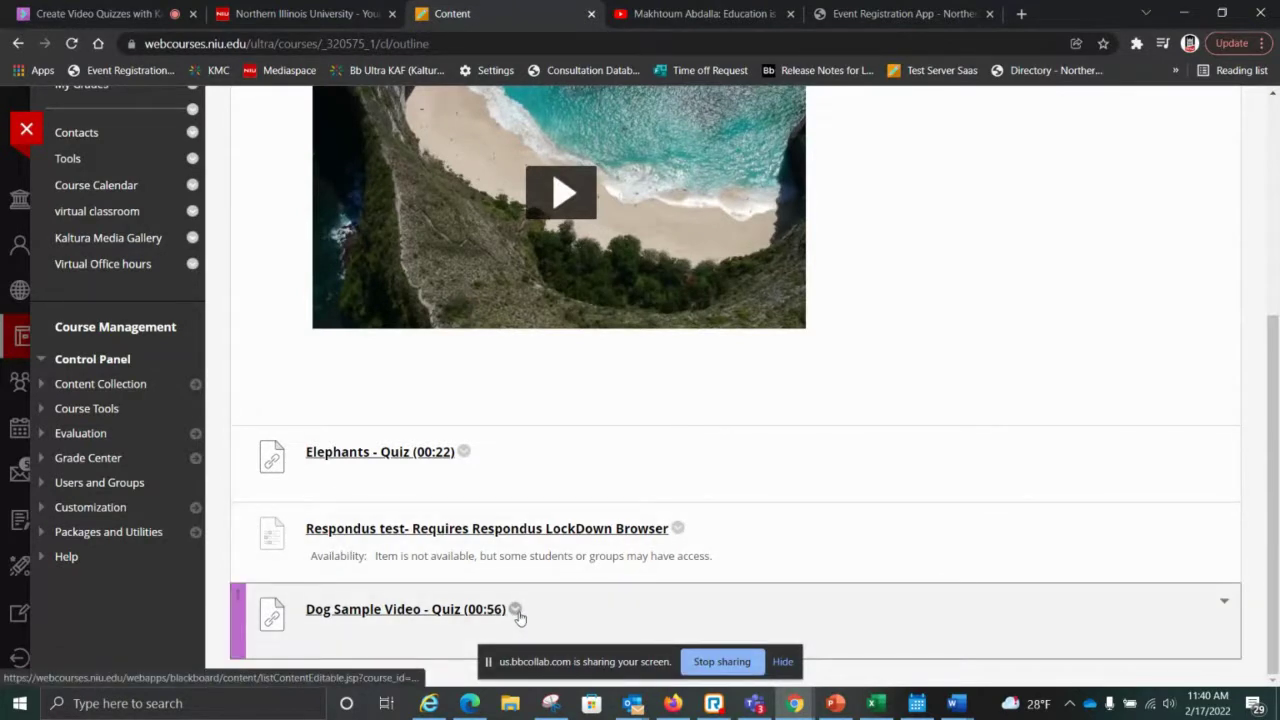
click(515, 610)
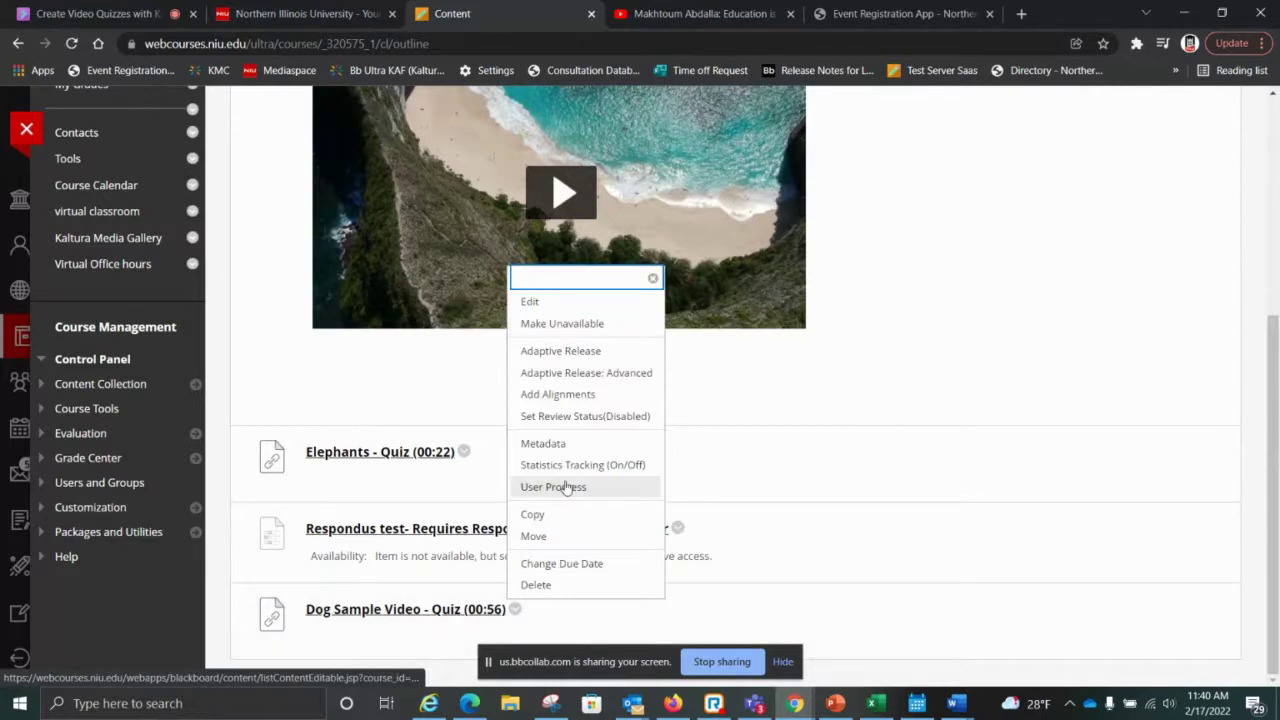
click(562, 304)
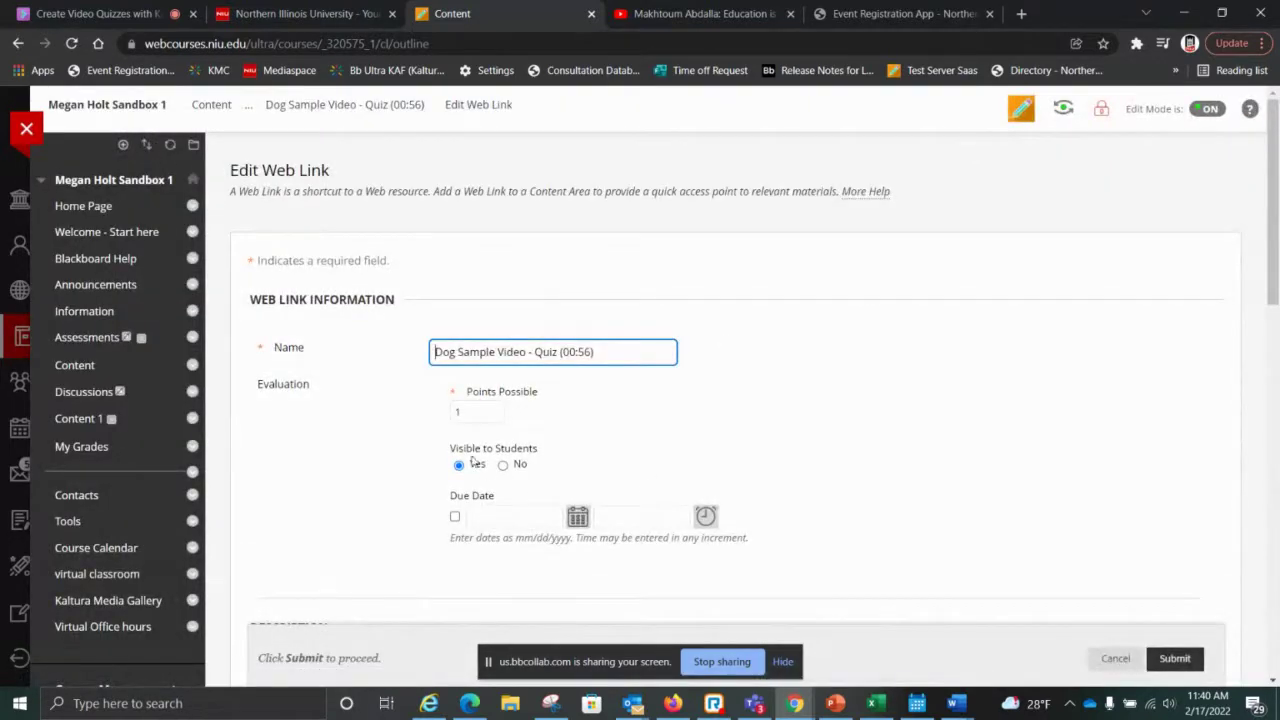
click(480, 406)
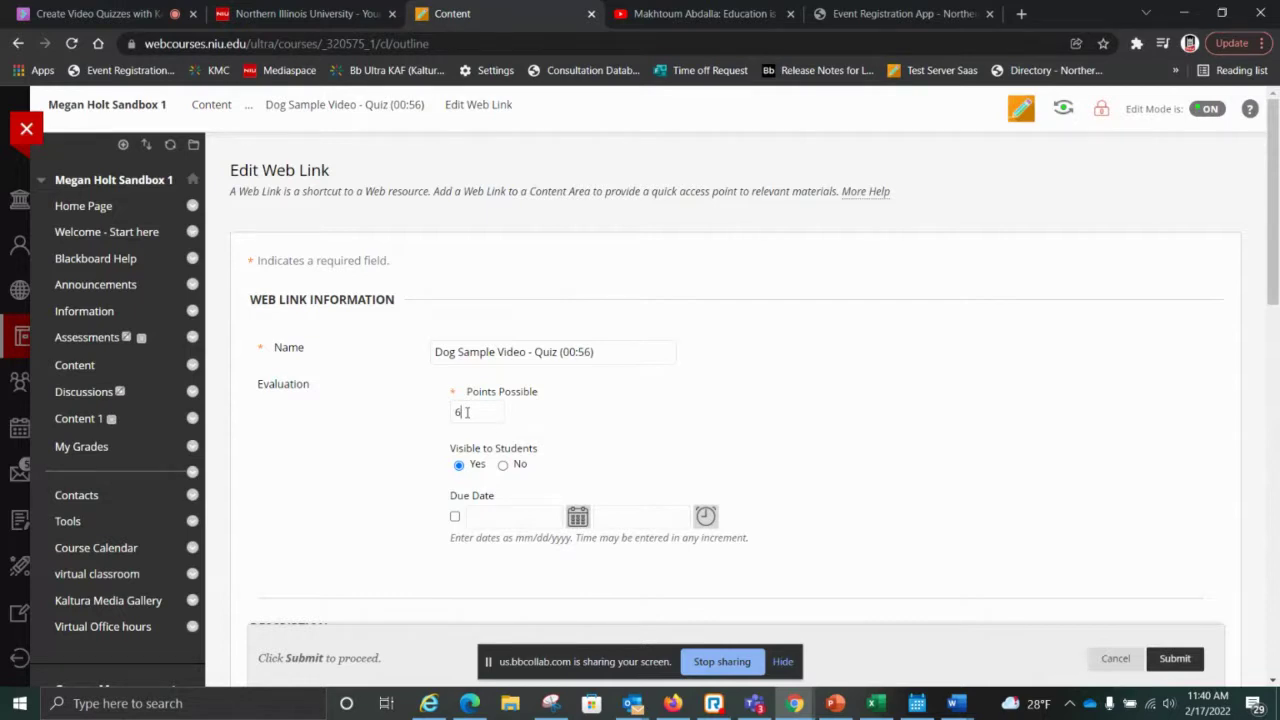
click(468, 413)
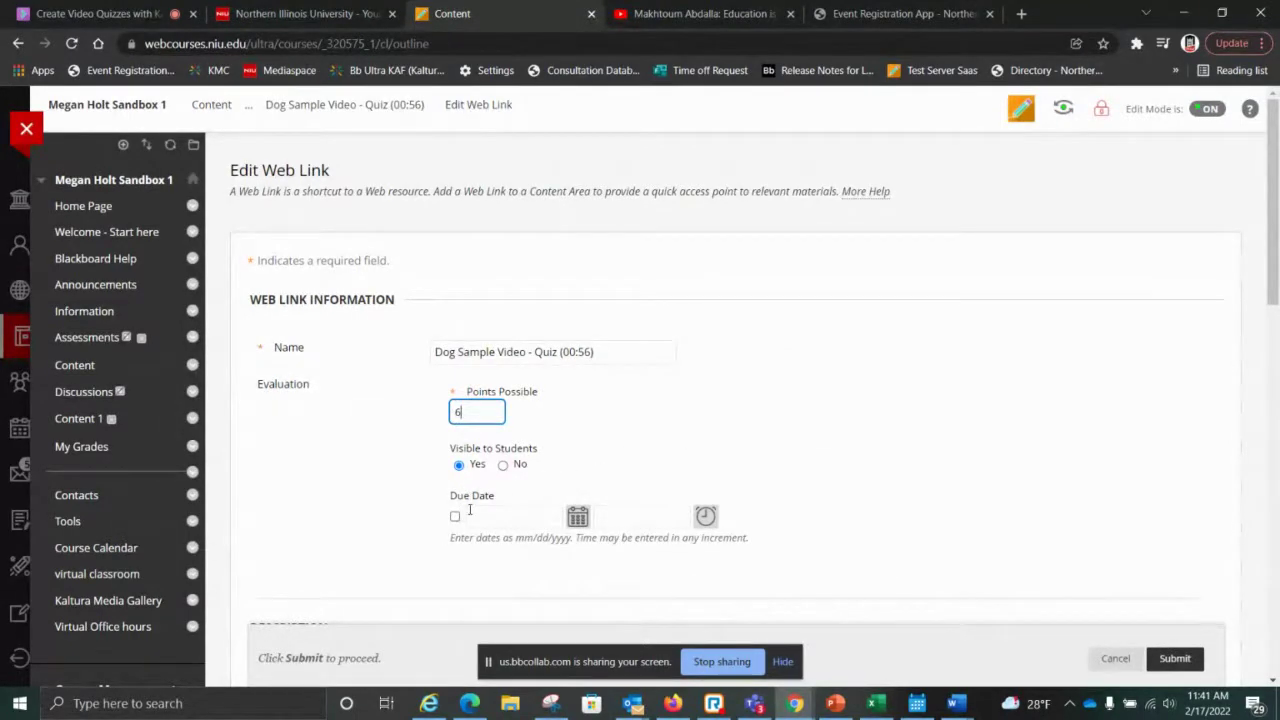
drag(1274, 198, 1248, 352)
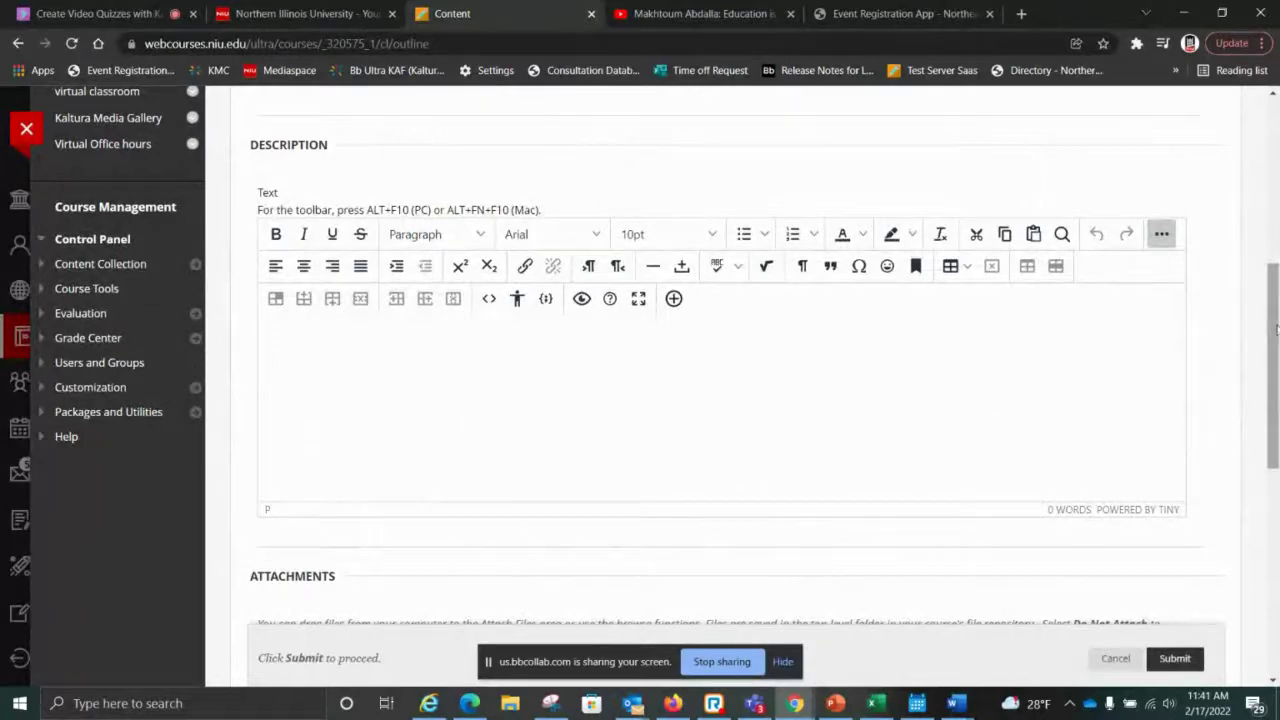
drag(1276, 330, 1276, 536)
click(1174, 614)
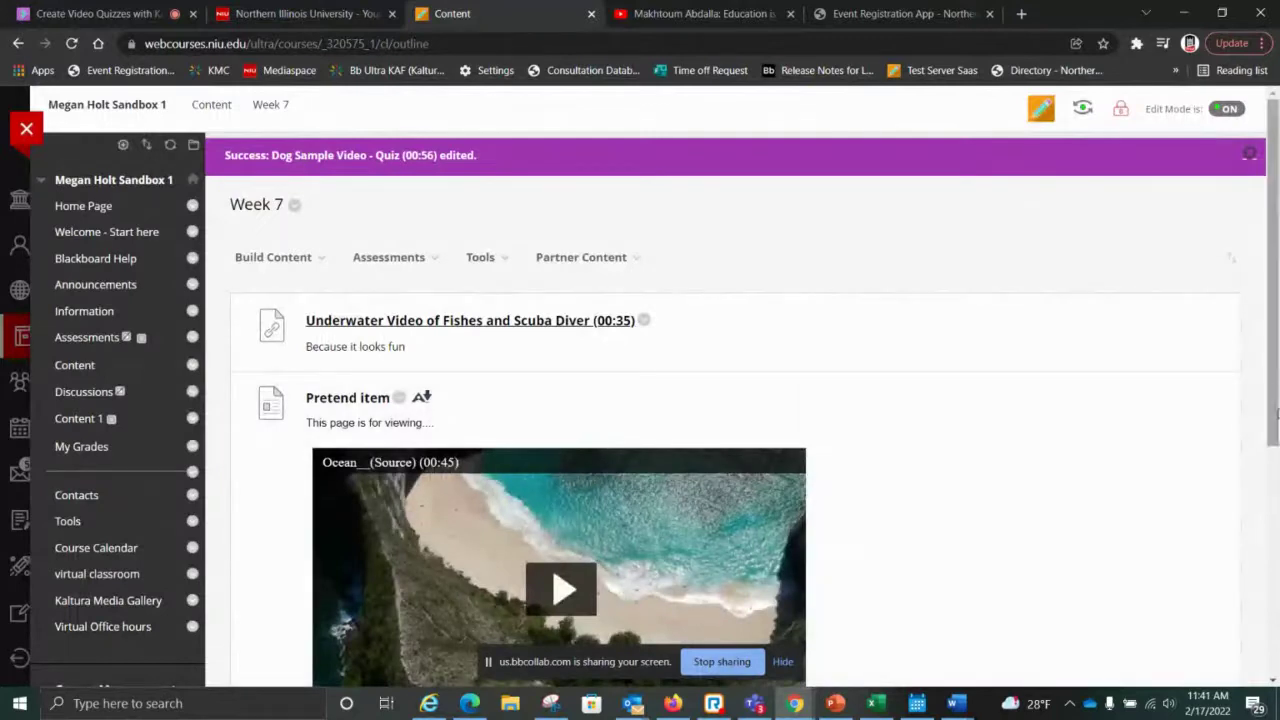
Open the Full Grade Center and look over the Dog Sample Video - Quiz column at the far end of the grid.
drag(1277, 373, 1208, 613)
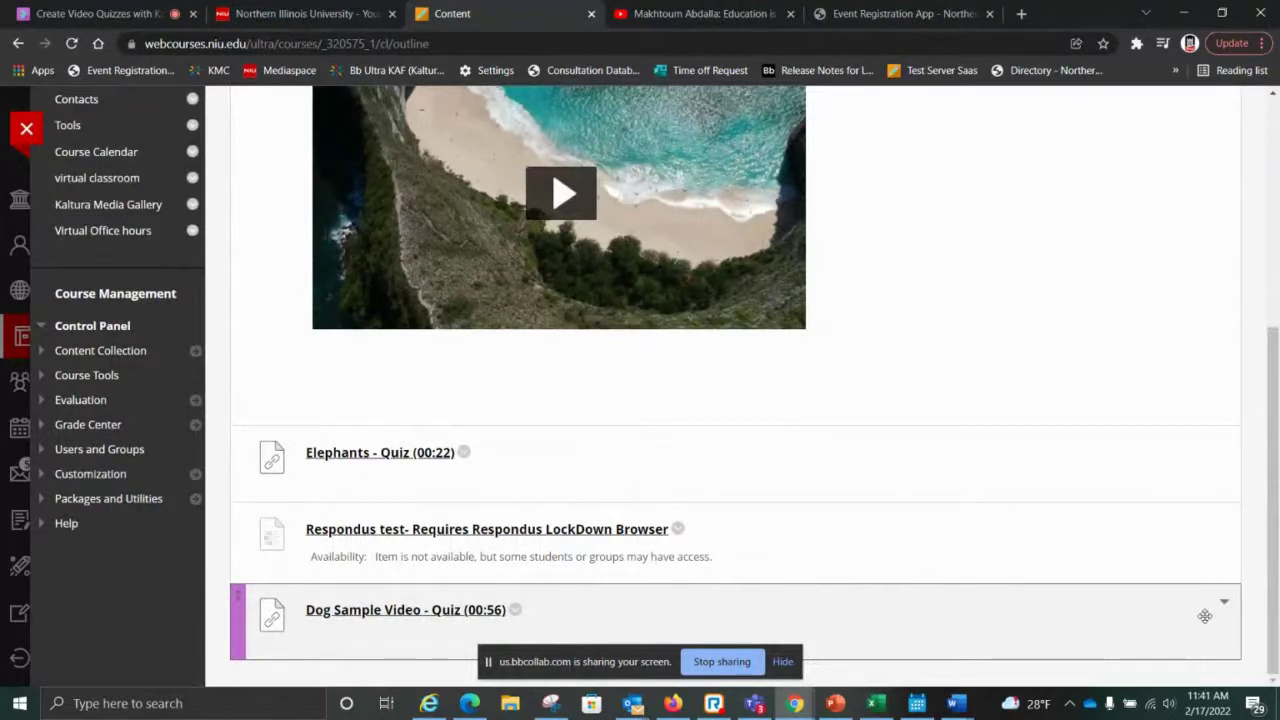
click(104, 424)
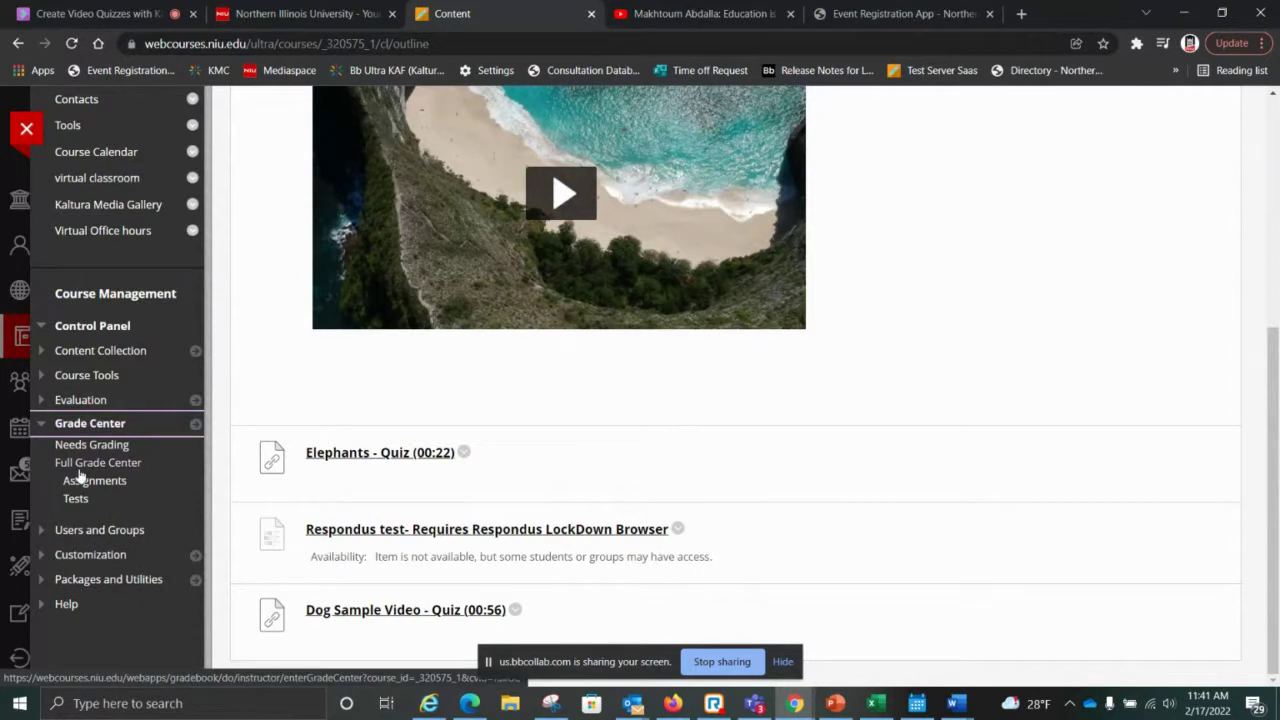
click(86, 464)
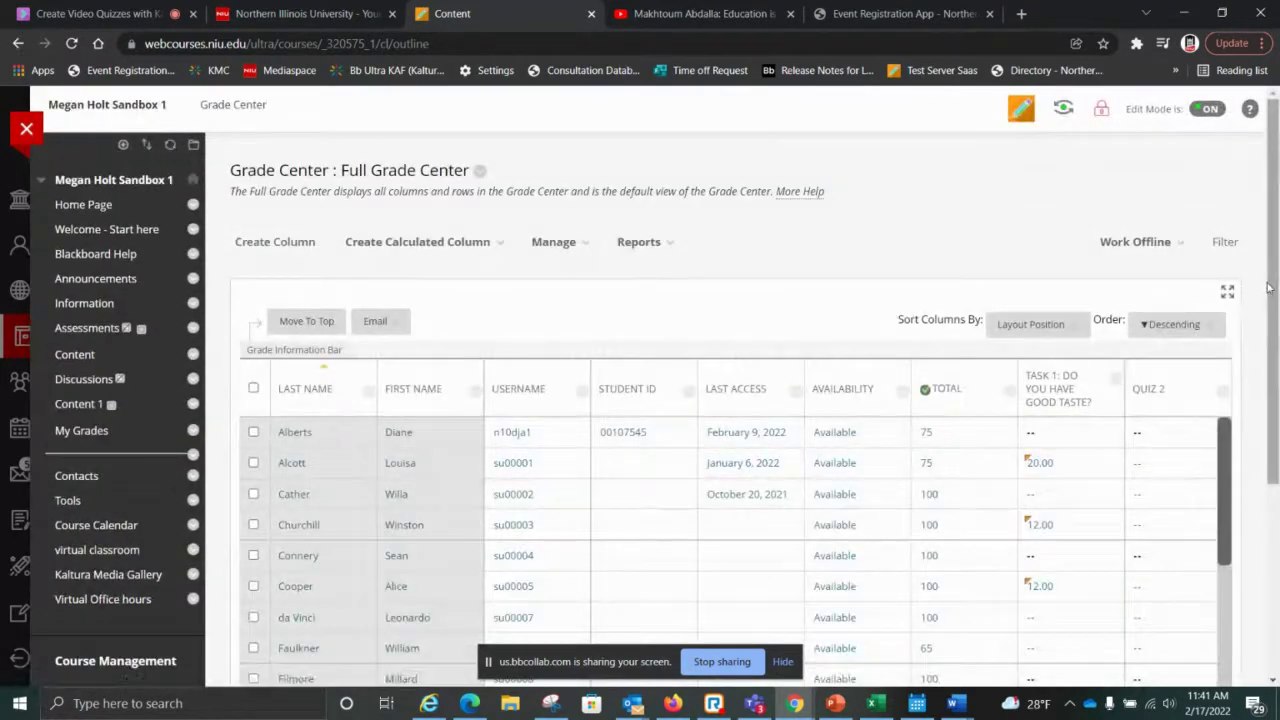
scroll(507, 480, down, 3)
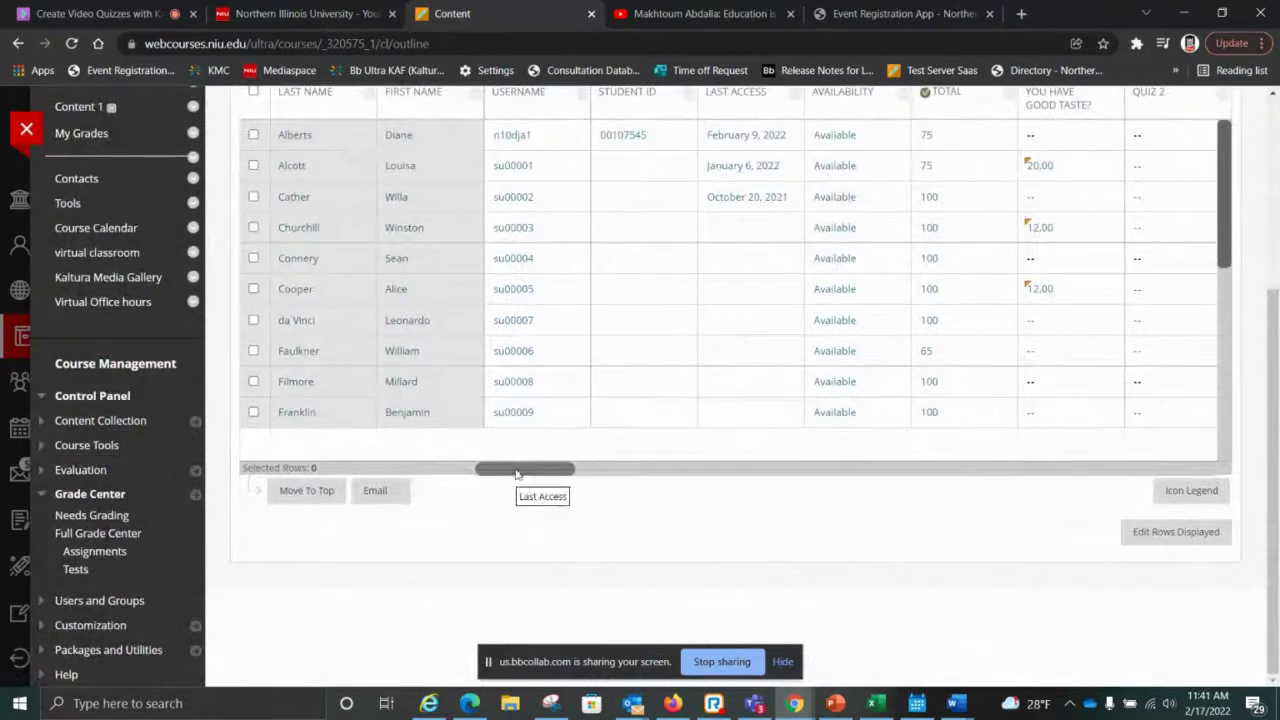
drag(517, 471, 1200, 486)
scroll(1275, 323, up, 1)
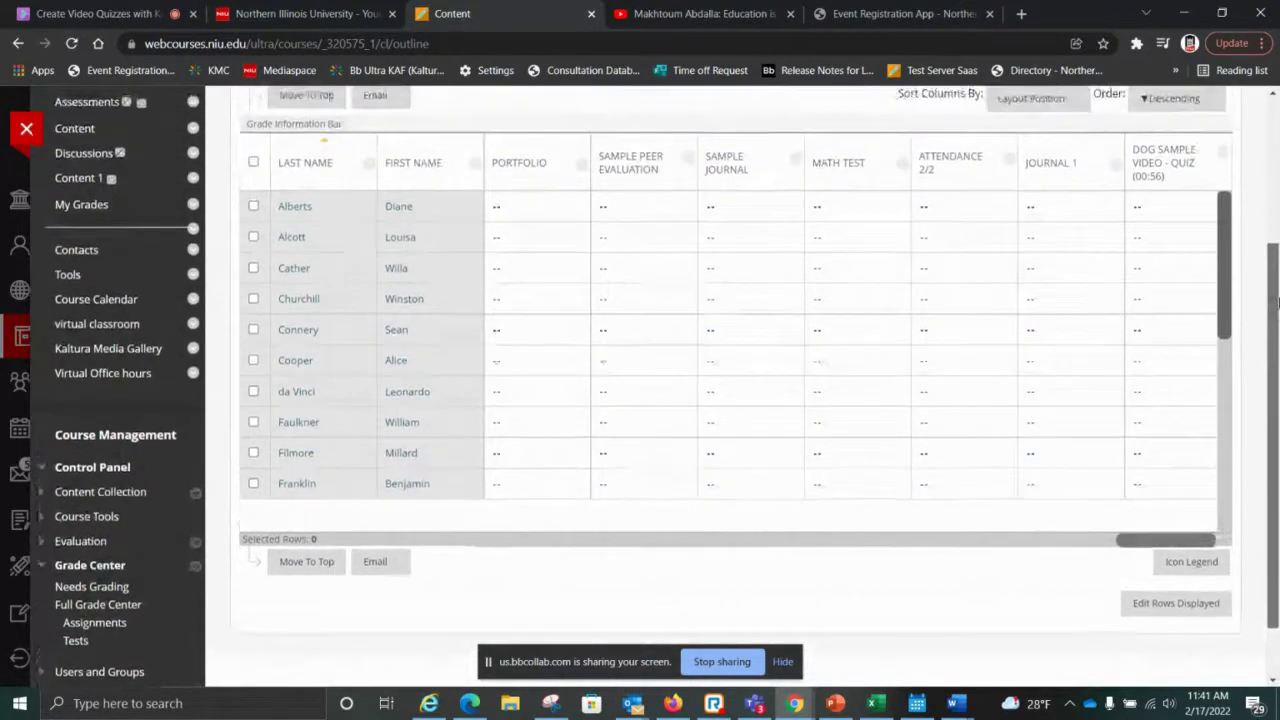
mouse_move(1165, 200)
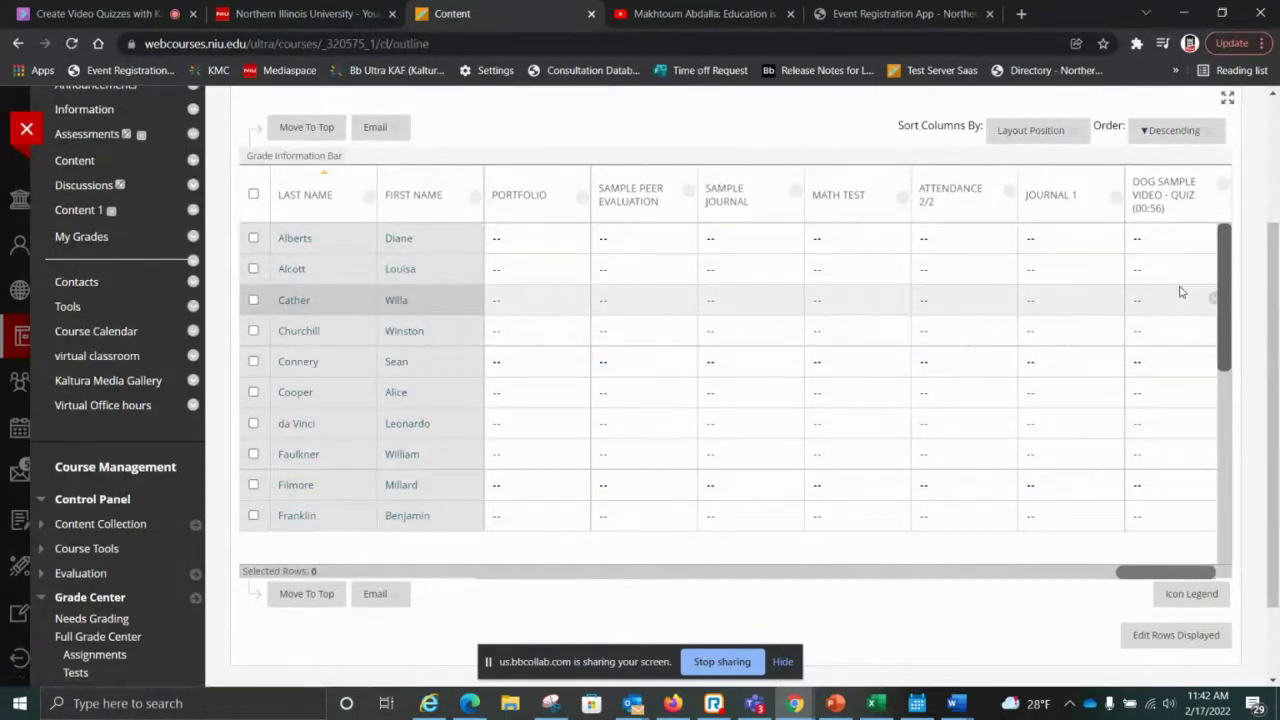
Leave the course, open Kaltura My Media from the Blackboard tools, and bring up the details of Dog Sample Video - Quiz.
click(29, 128)
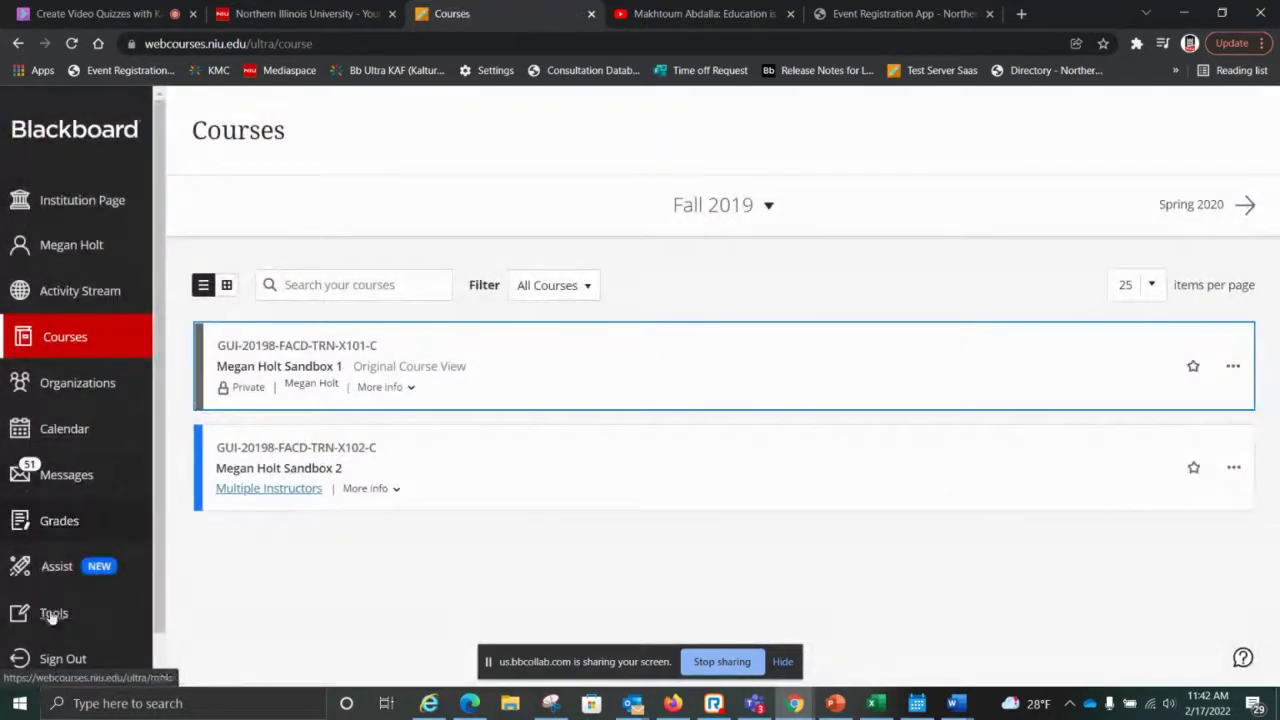
click(55, 614)
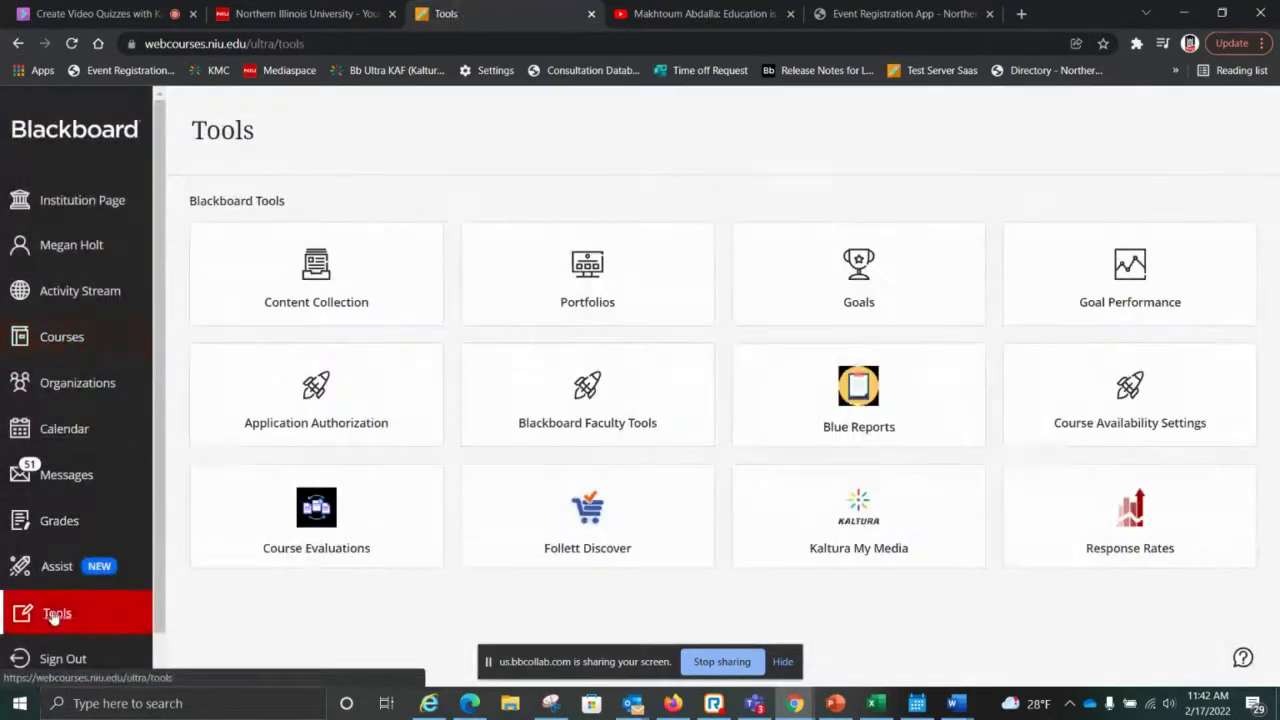
click(827, 508)
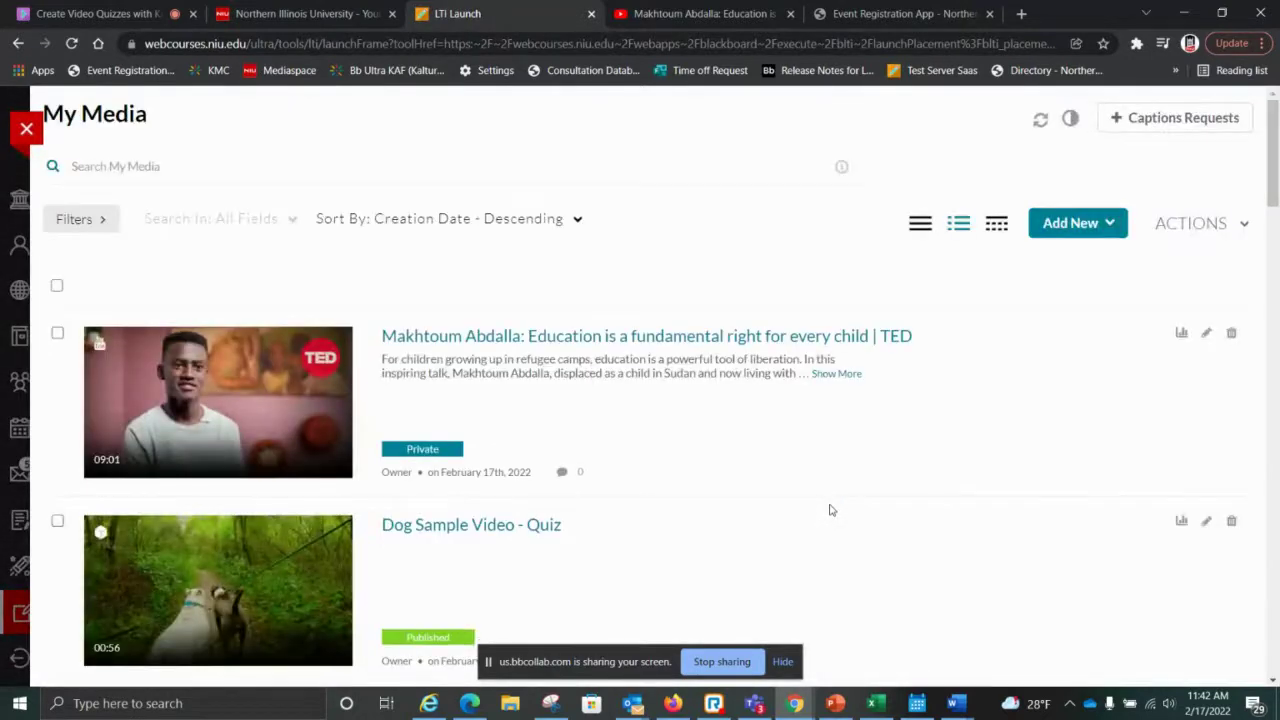
click(522, 533)
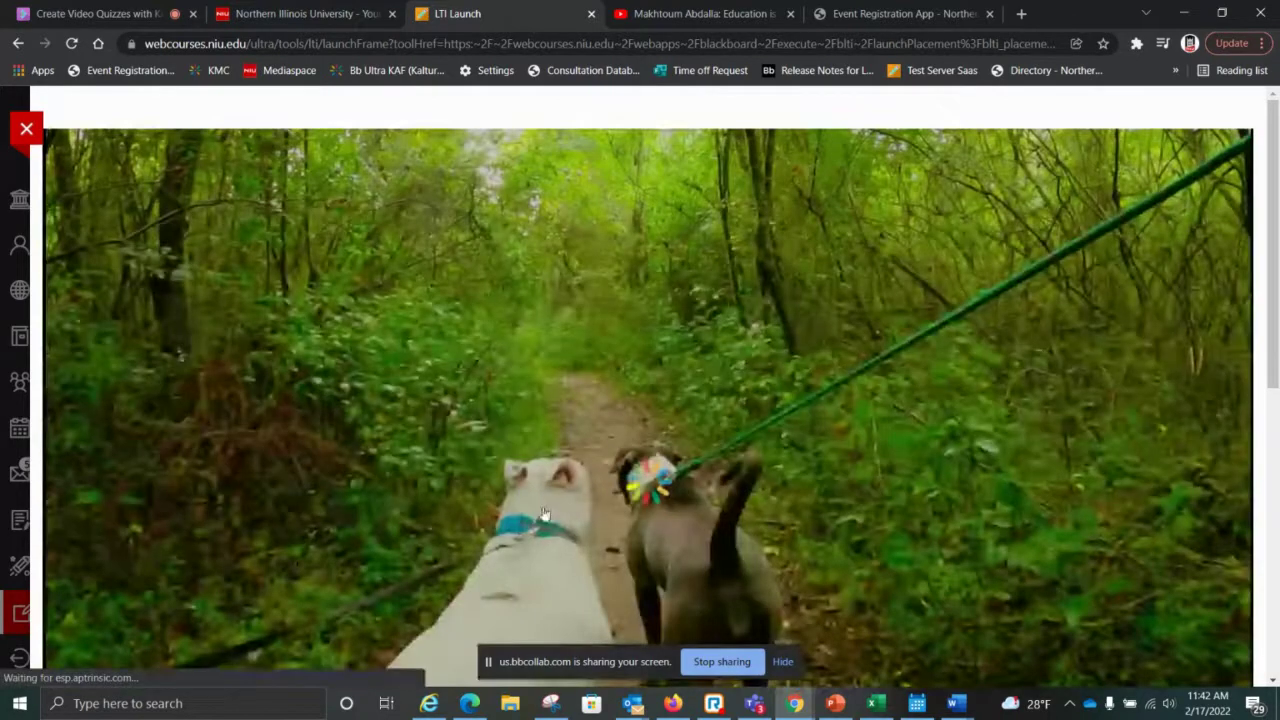
scroll(1210, 400, down, 5)
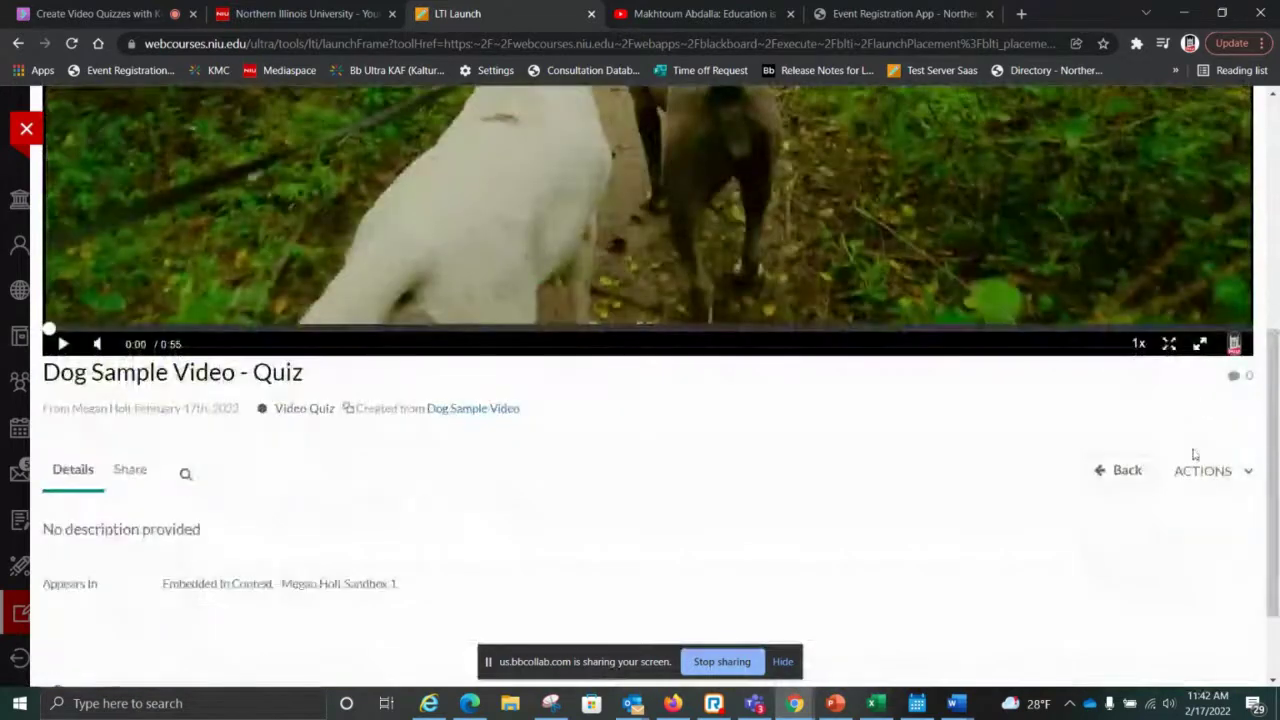
Open the analytics of Dog Sample Video - Quiz and look over its video analytics and quiz users reports.
click(1196, 479)
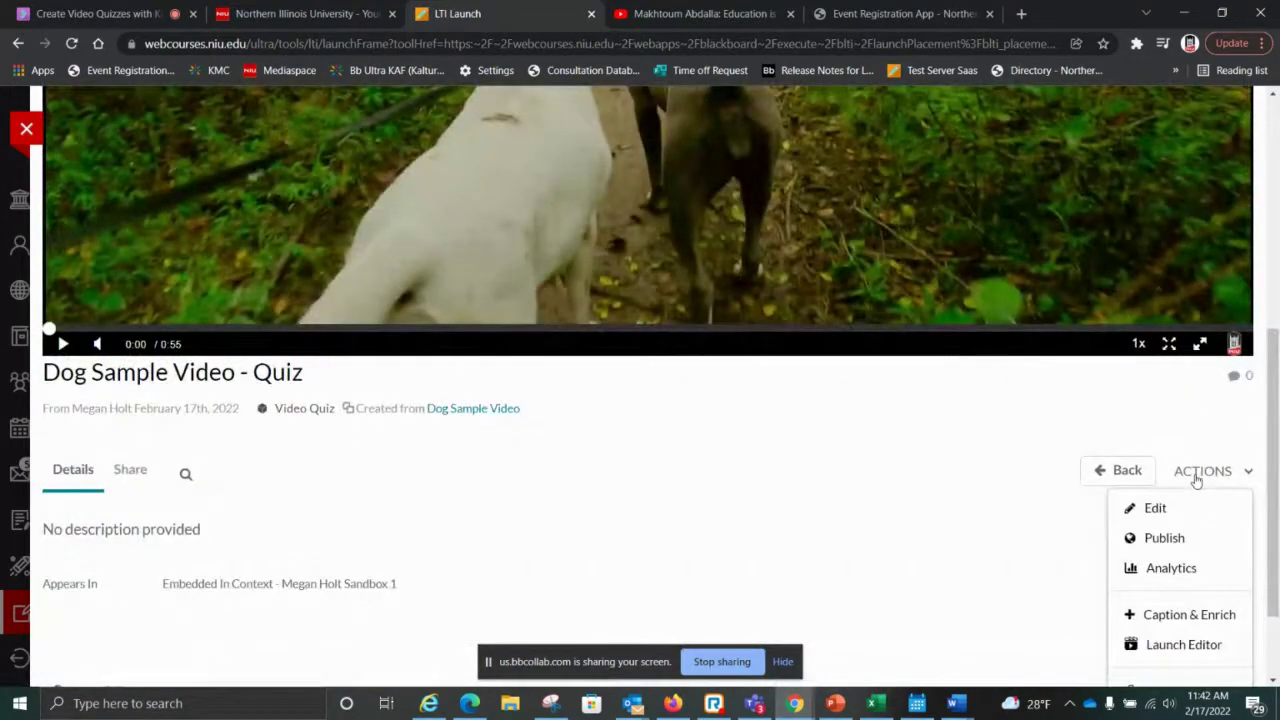
click(1172, 568)
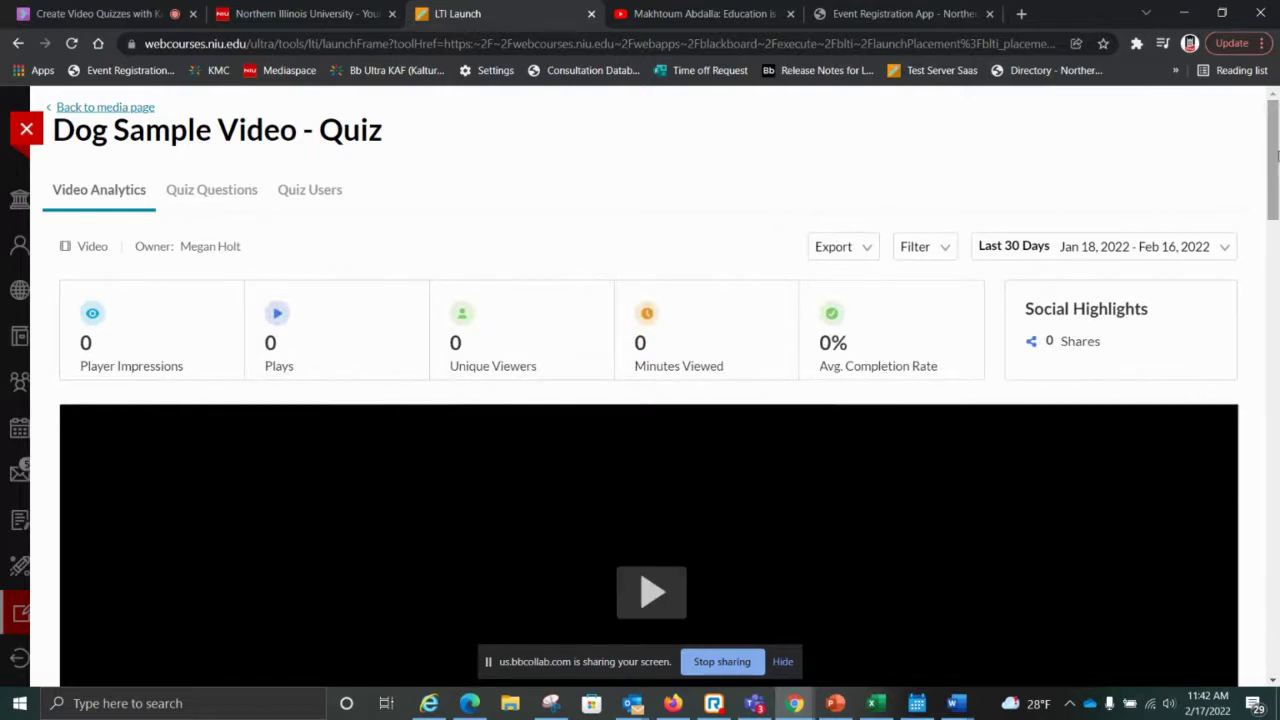
drag(1276, 155, 1248, 288)
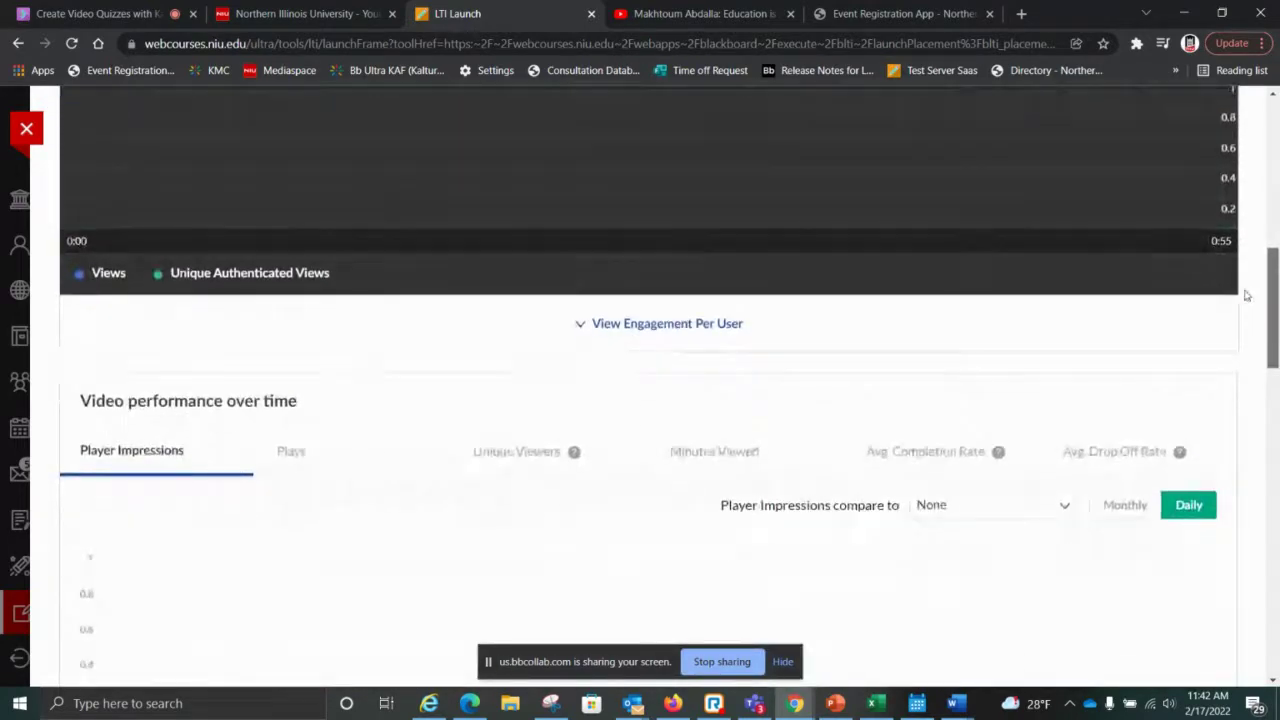
scroll(1246, 289, up, 10)
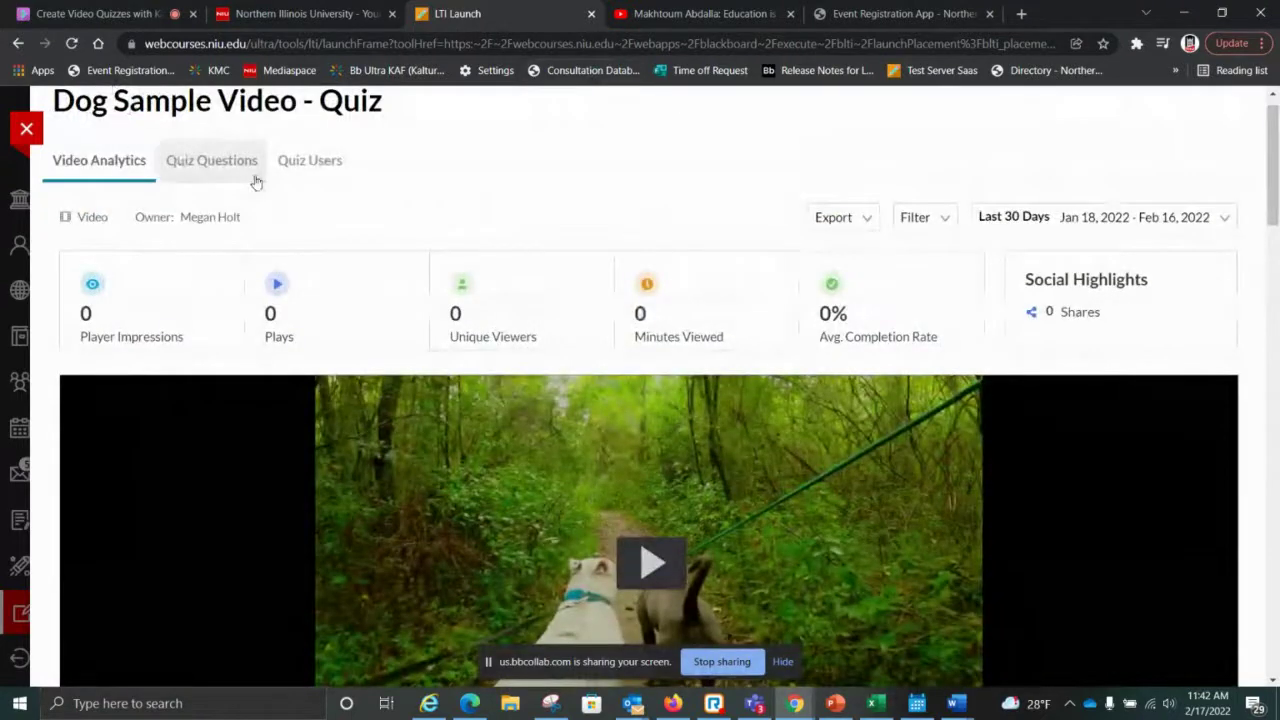
click(323, 174)
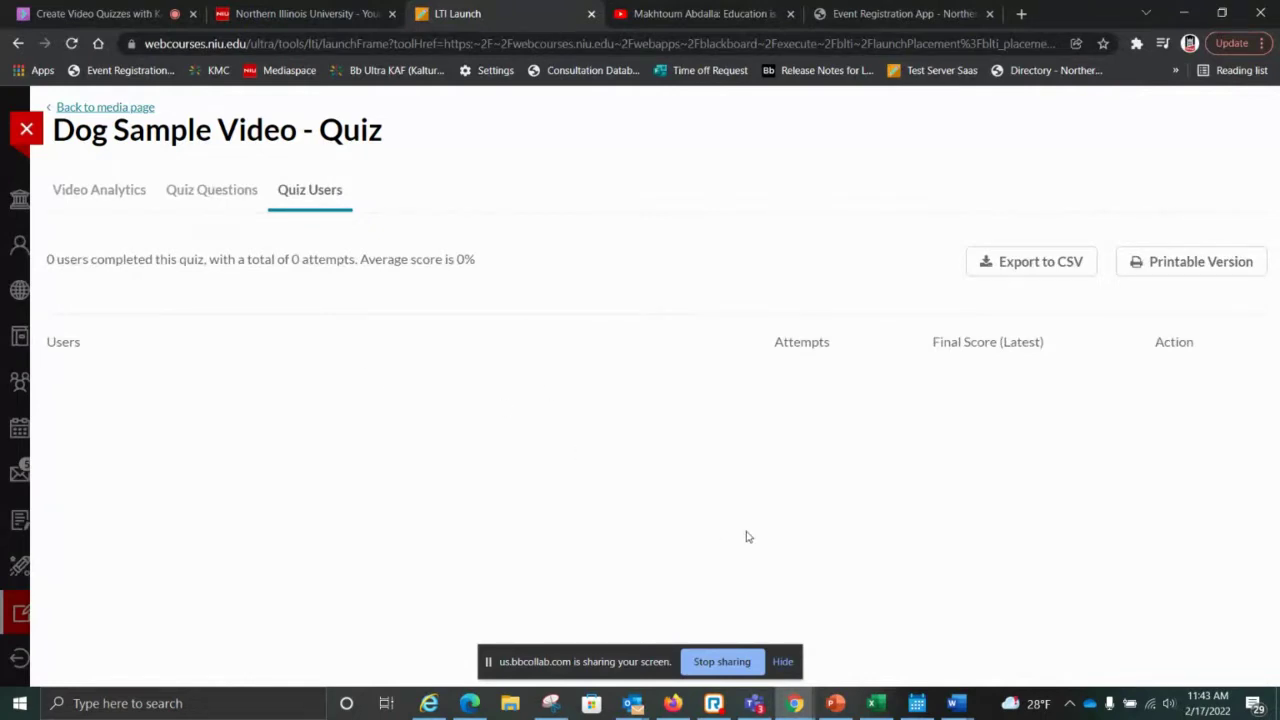
Leave Kaltura My Media, show the Fall 2019 courses in Blackboard, and open the Sandbox 2 course.
click(27, 122)
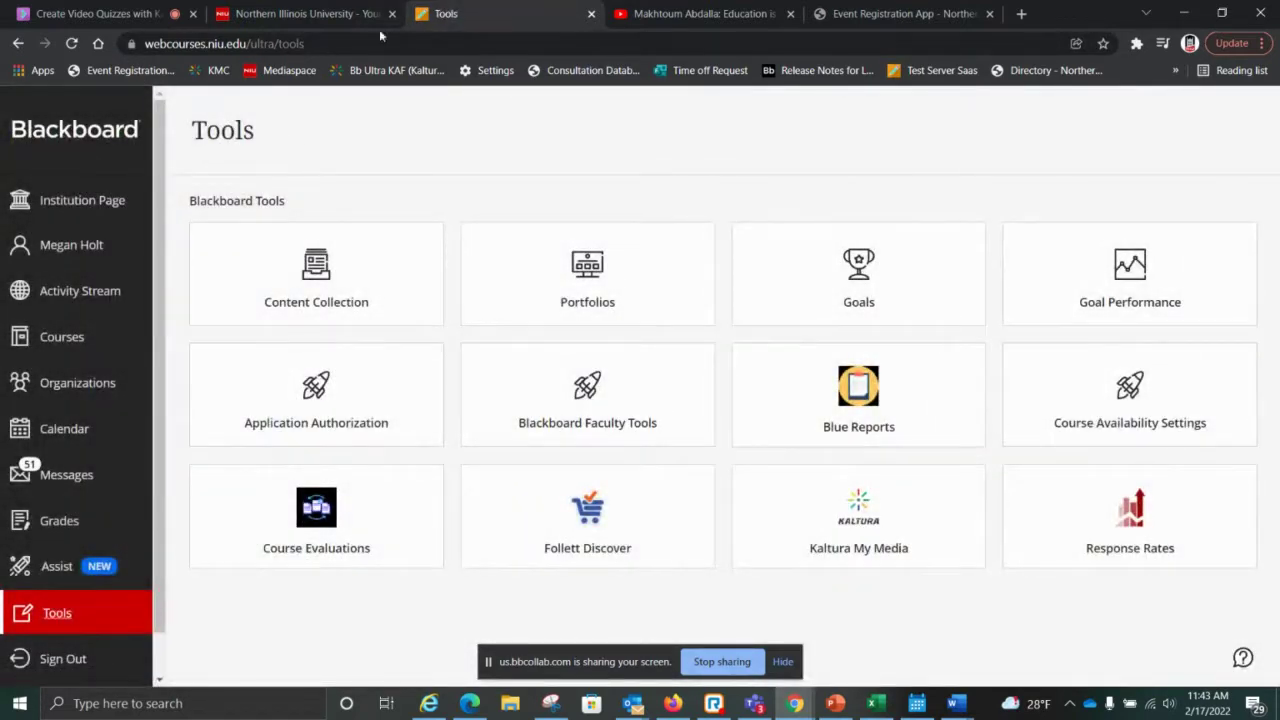
click(271, 9)
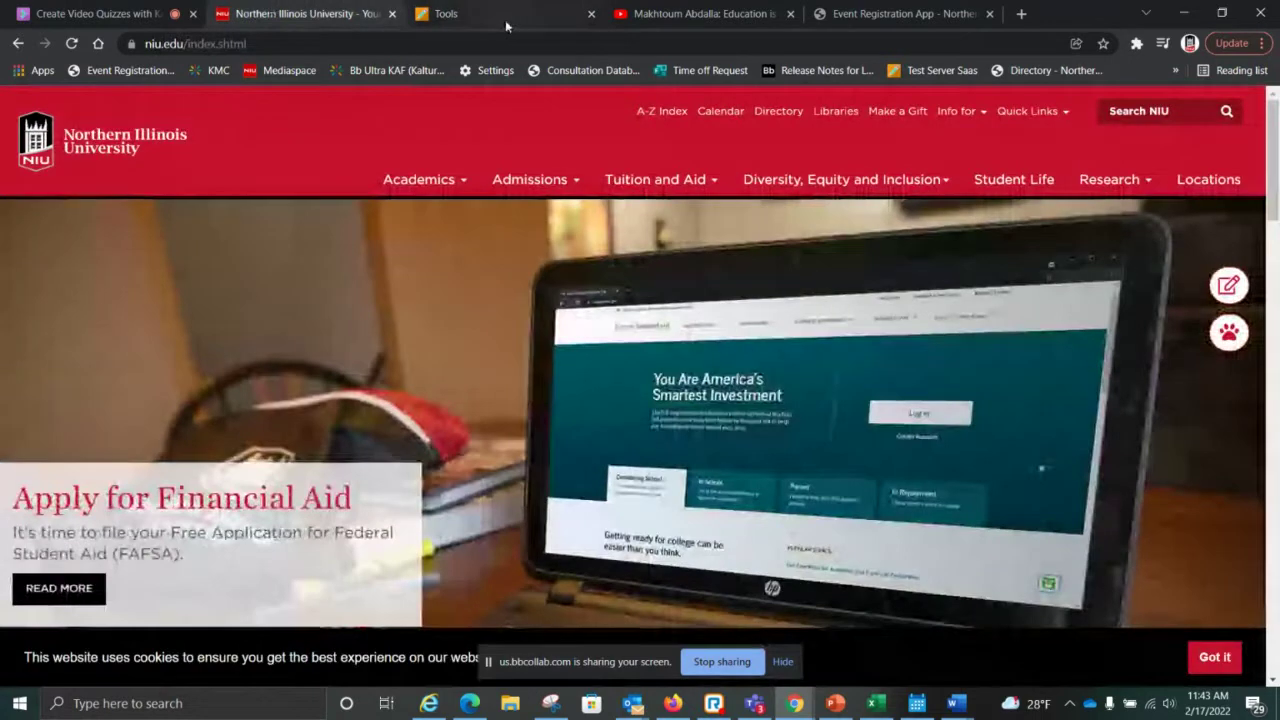
click(506, 21)
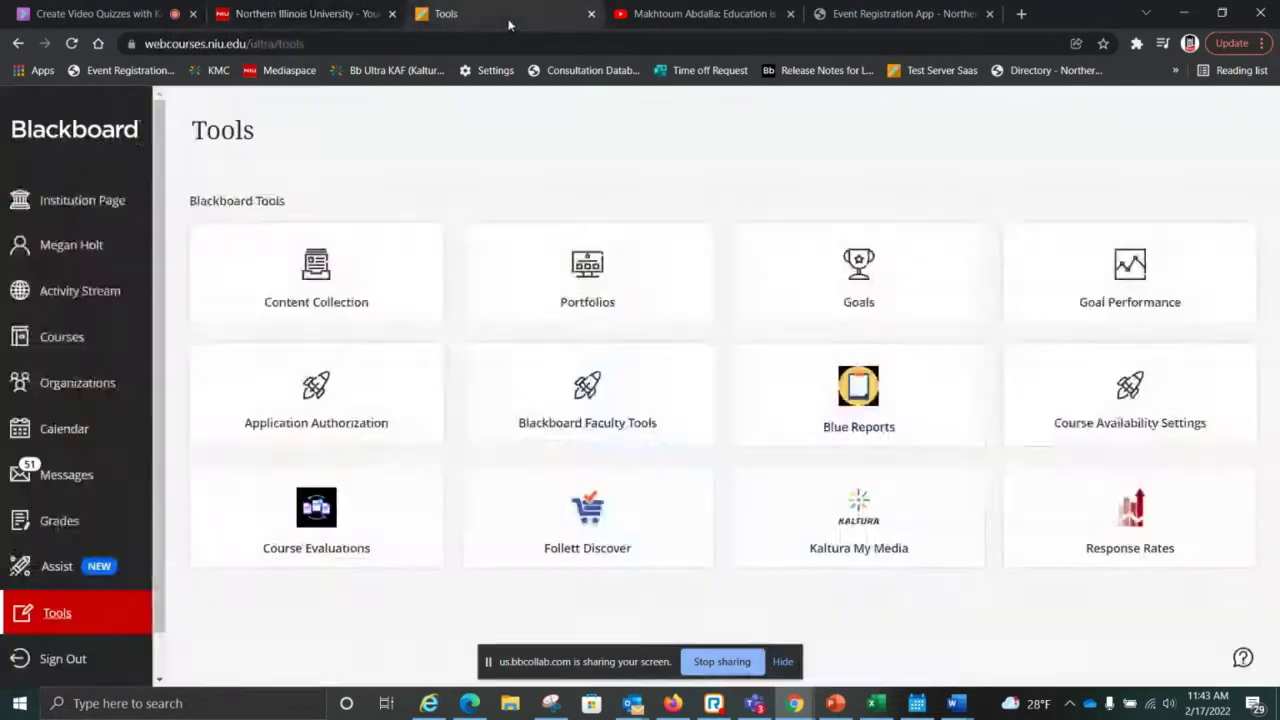
click(54, 350)
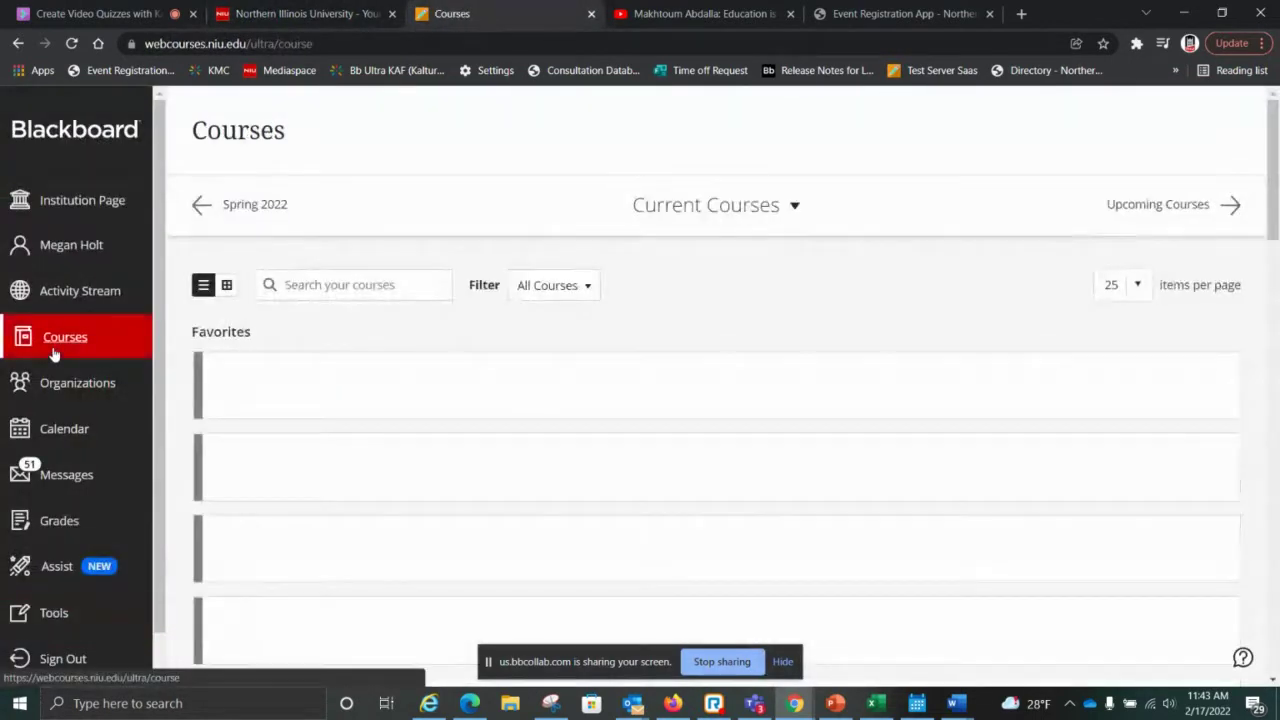
click(704, 207)
scroll(705, 460, down, 1)
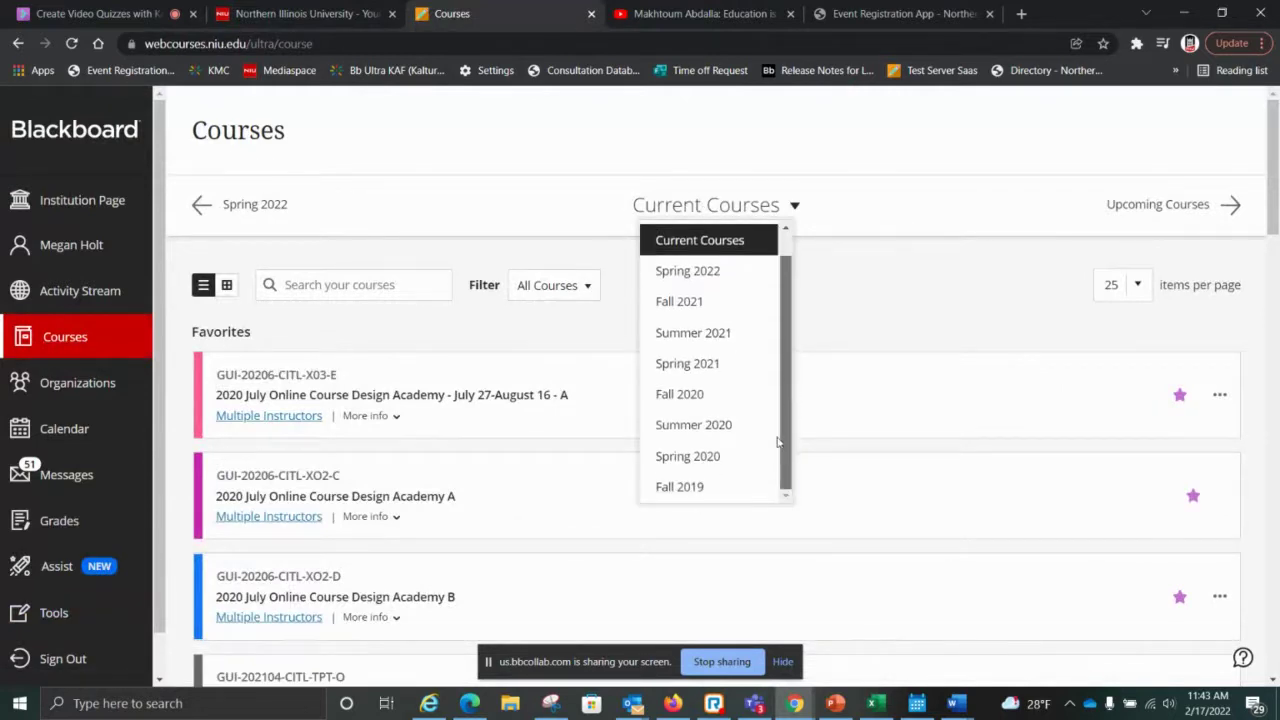
click(717, 488)
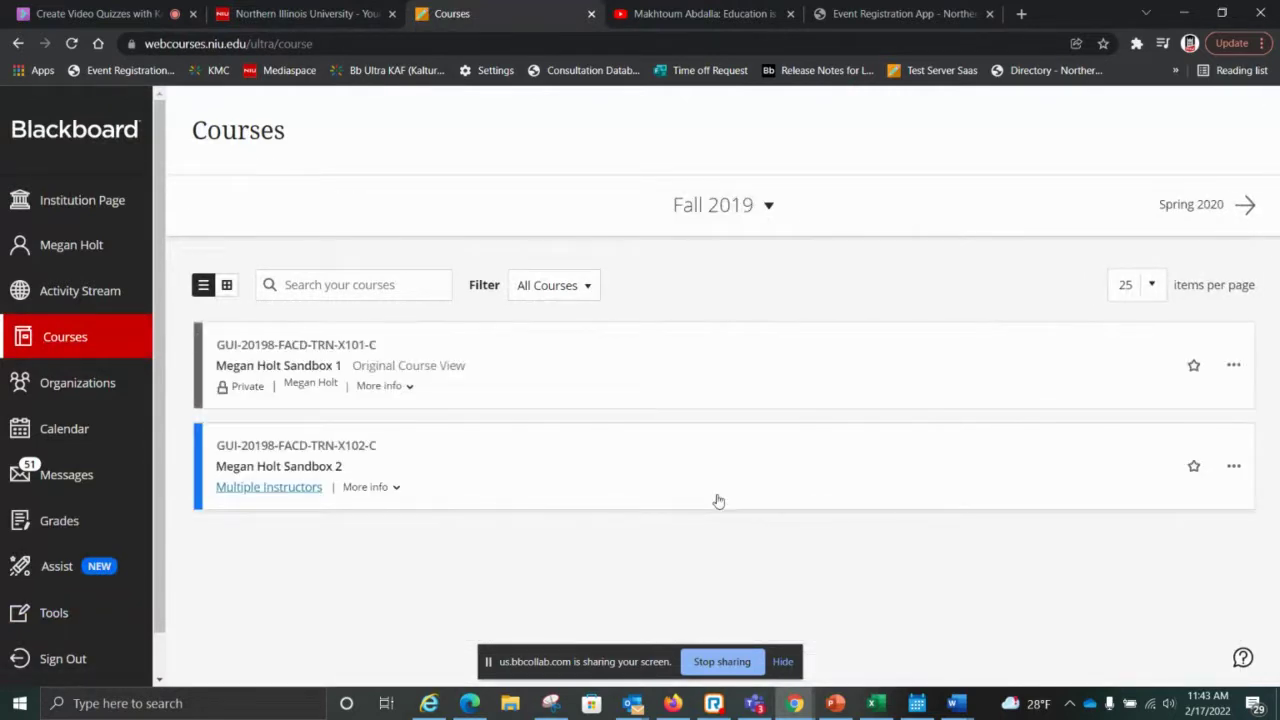
click(300, 470)
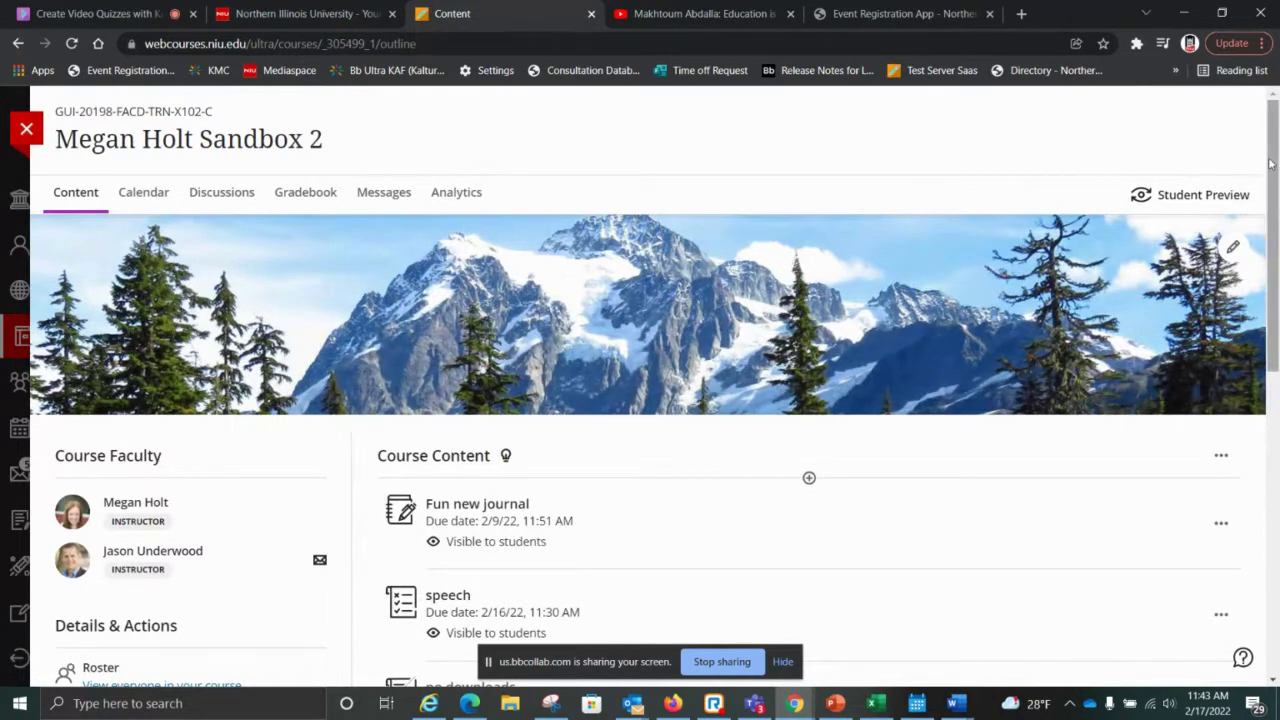
Open the Content Market to add an item at the beginning of the Sandbox 2 Course Content.
drag(1274, 150, 1277, 225)
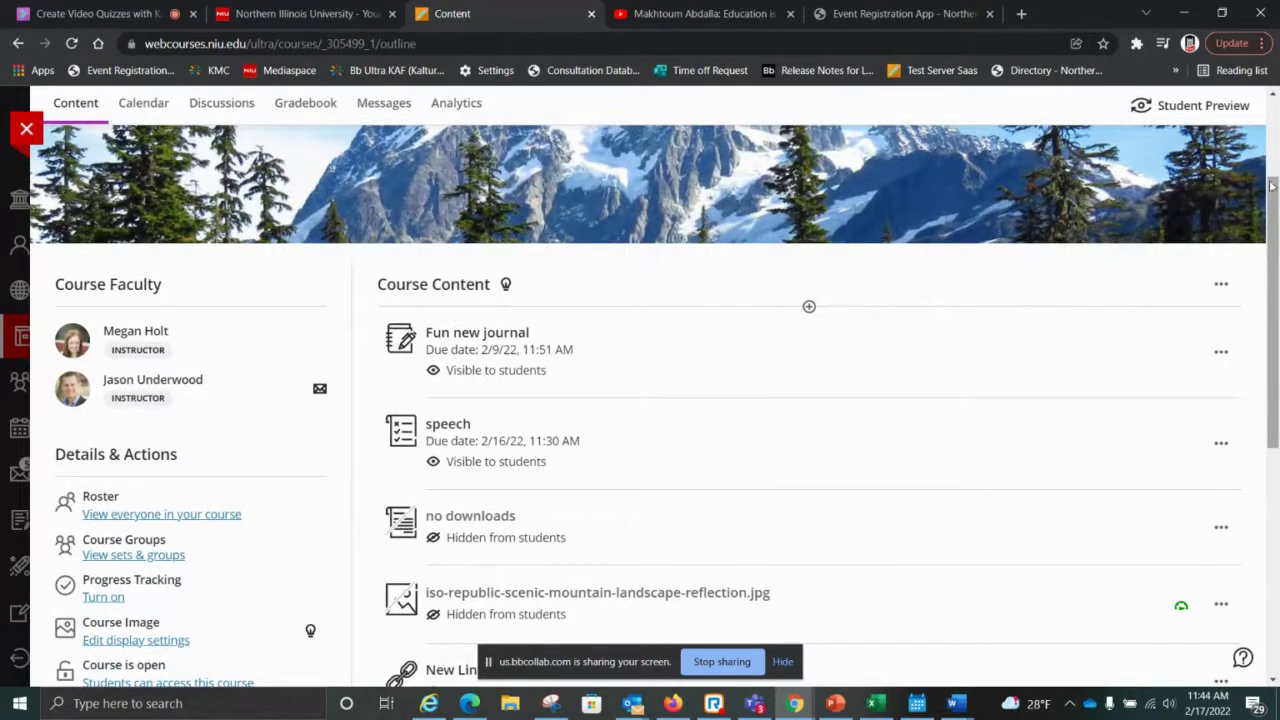
drag(1272, 195, 1267, 240)
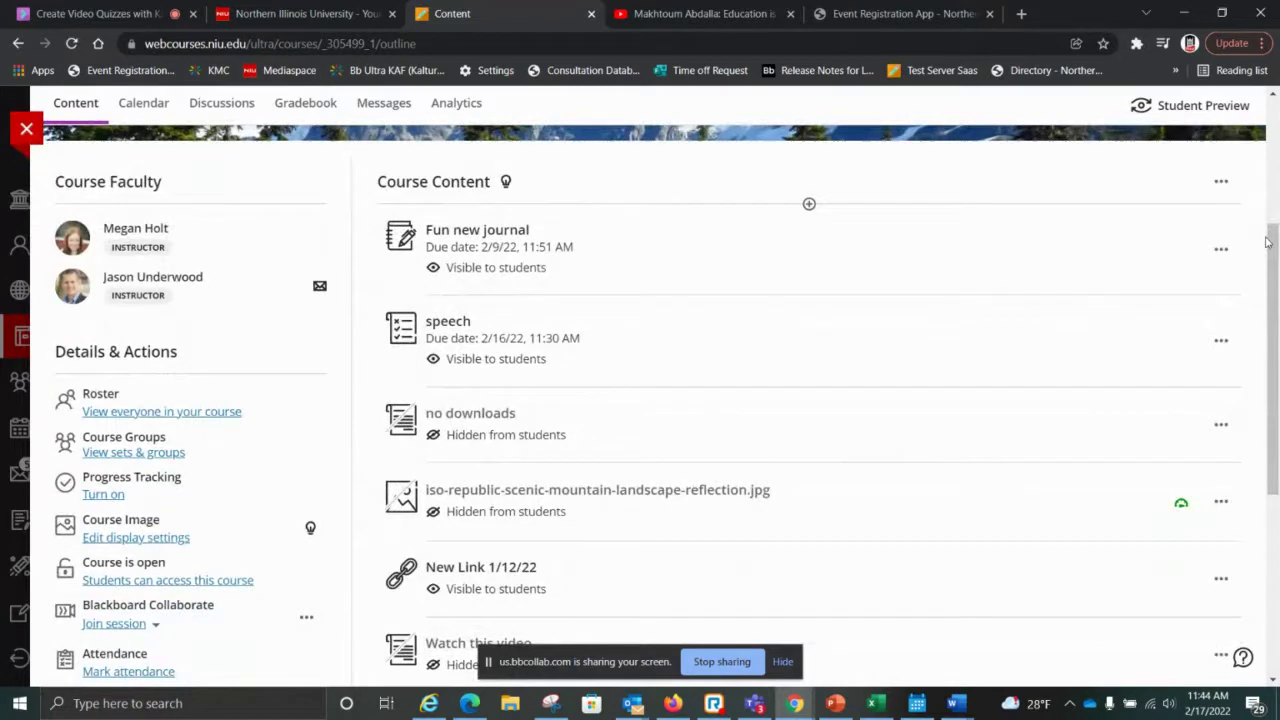
scroll(1243, 375, down, 4)
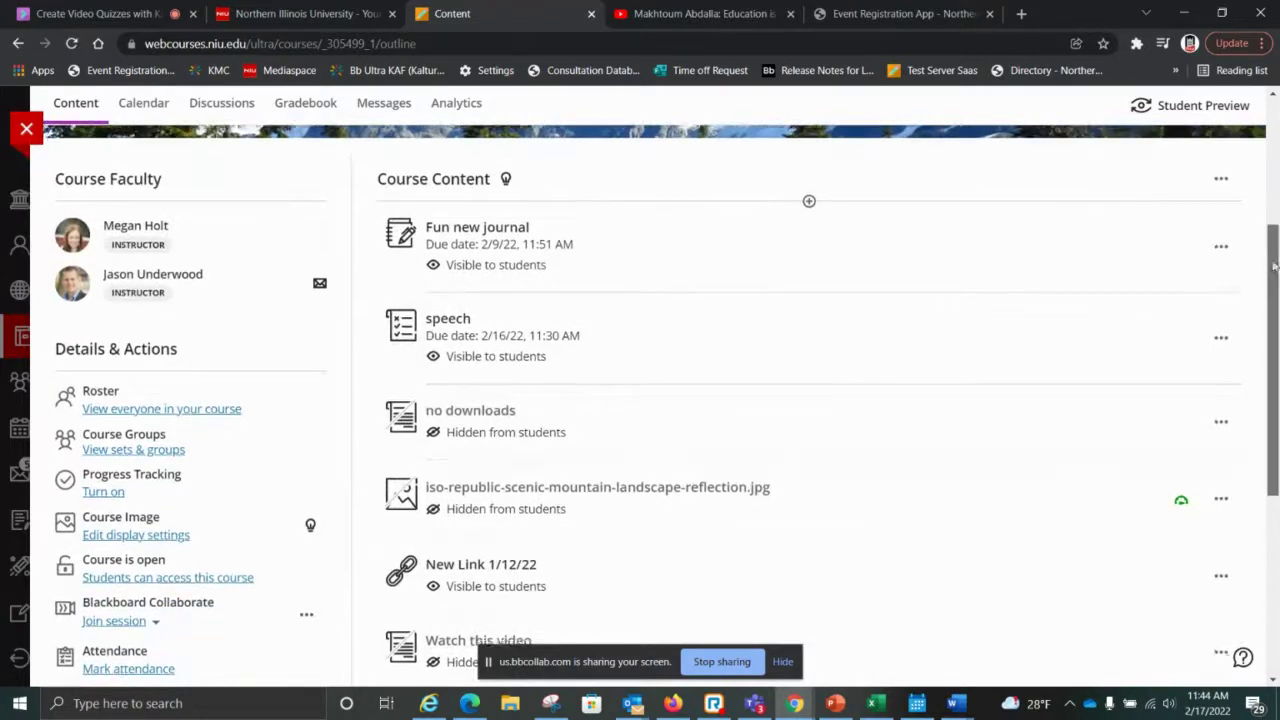
scroll(1243, 375, up, 5)
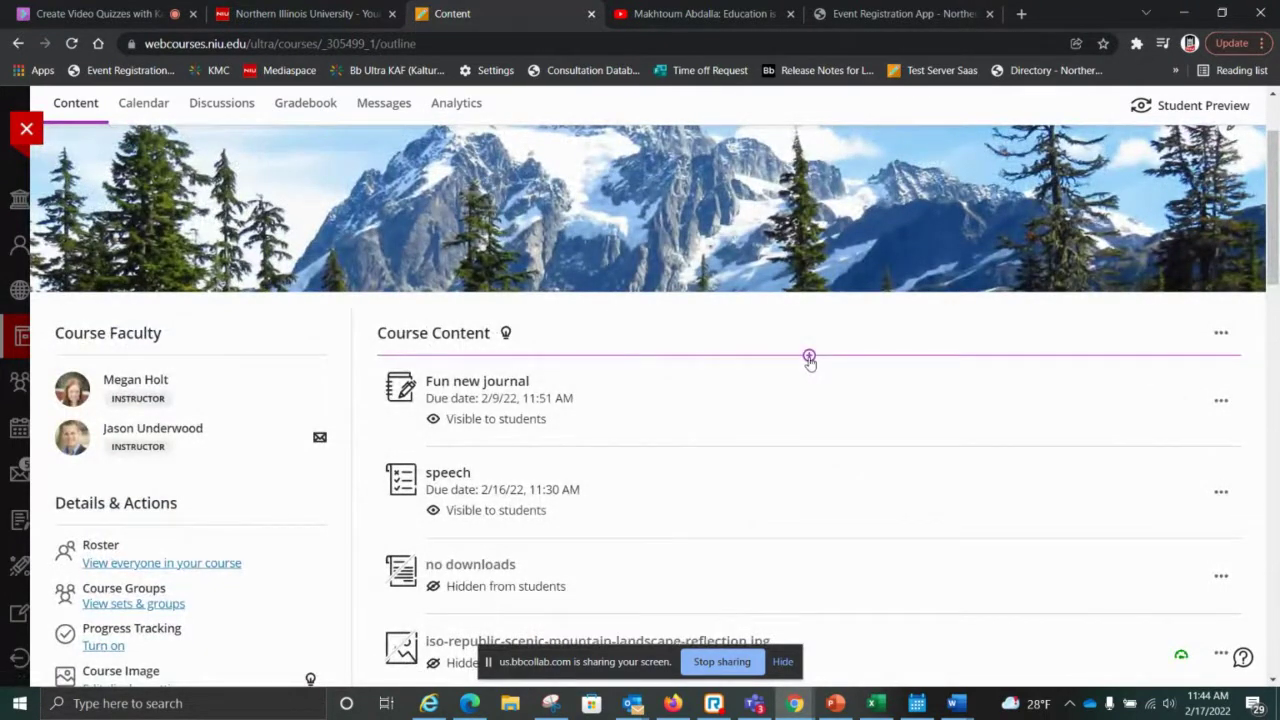
click(809, 357)
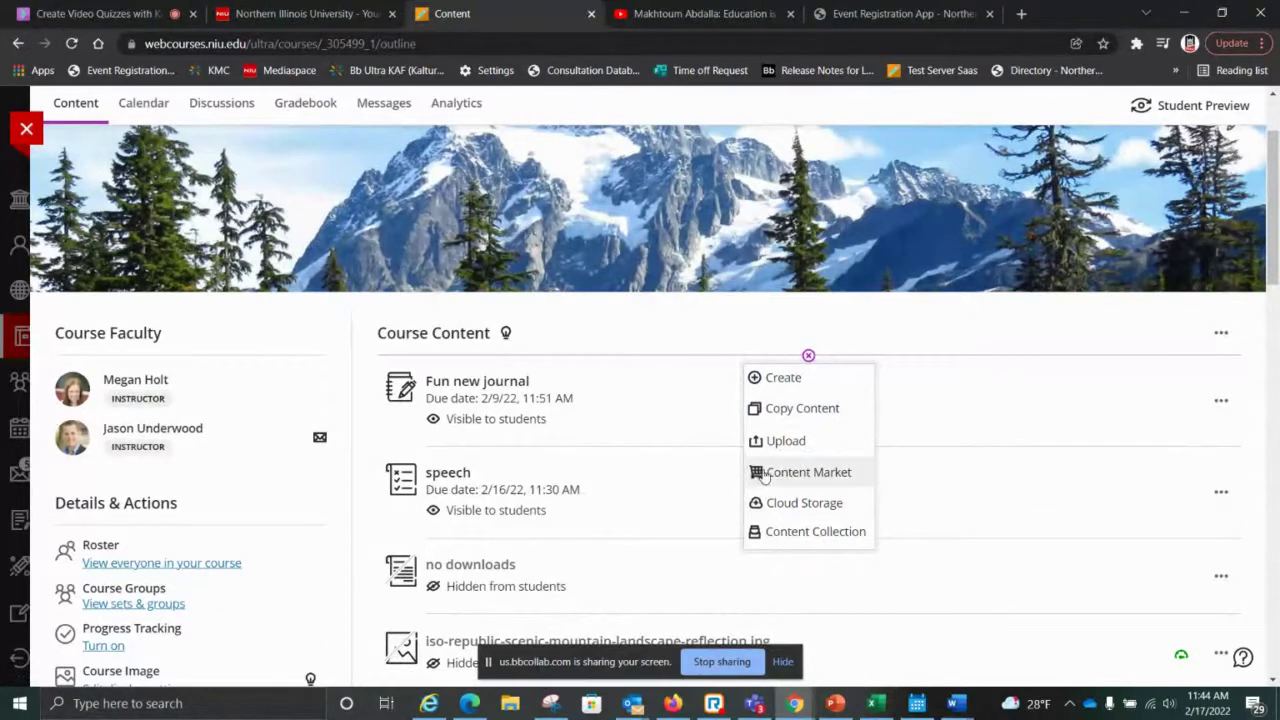
click(793, 484)
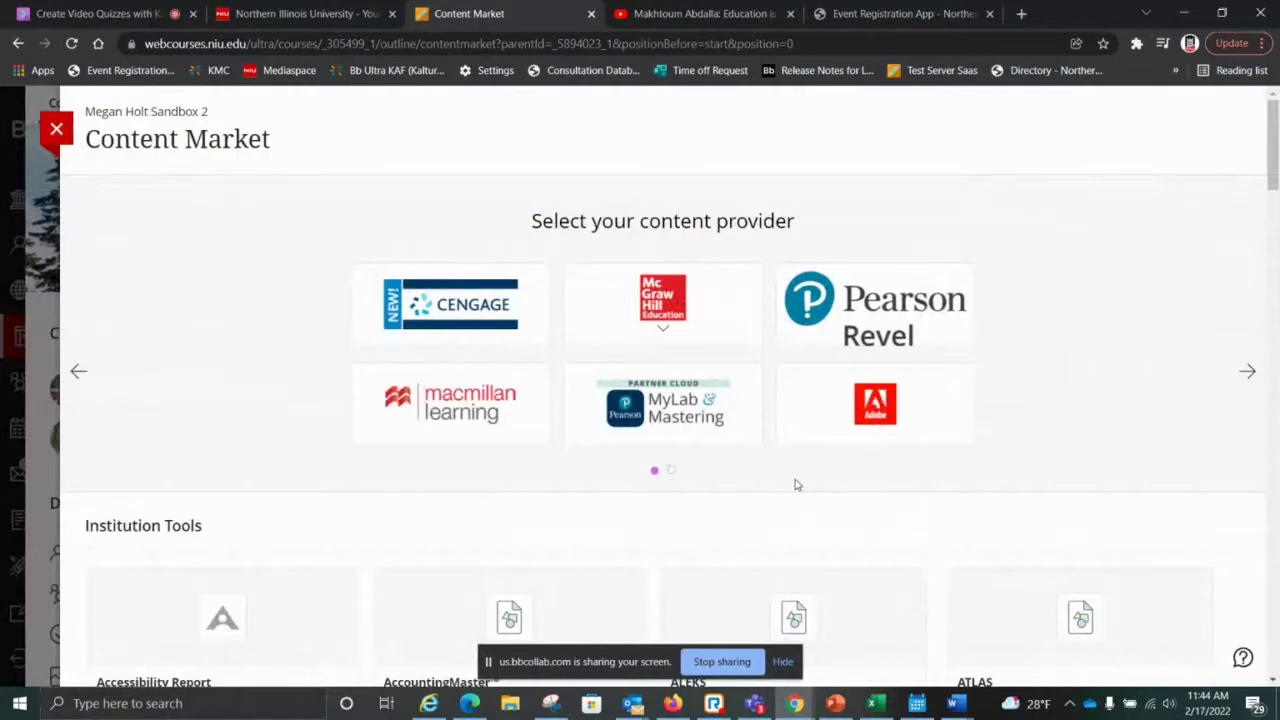
Embed Dog Sample Video - Quiz with the Kaltura Video Quiz tool, preview the new course item, and return to the content list.
click(1265, 247)
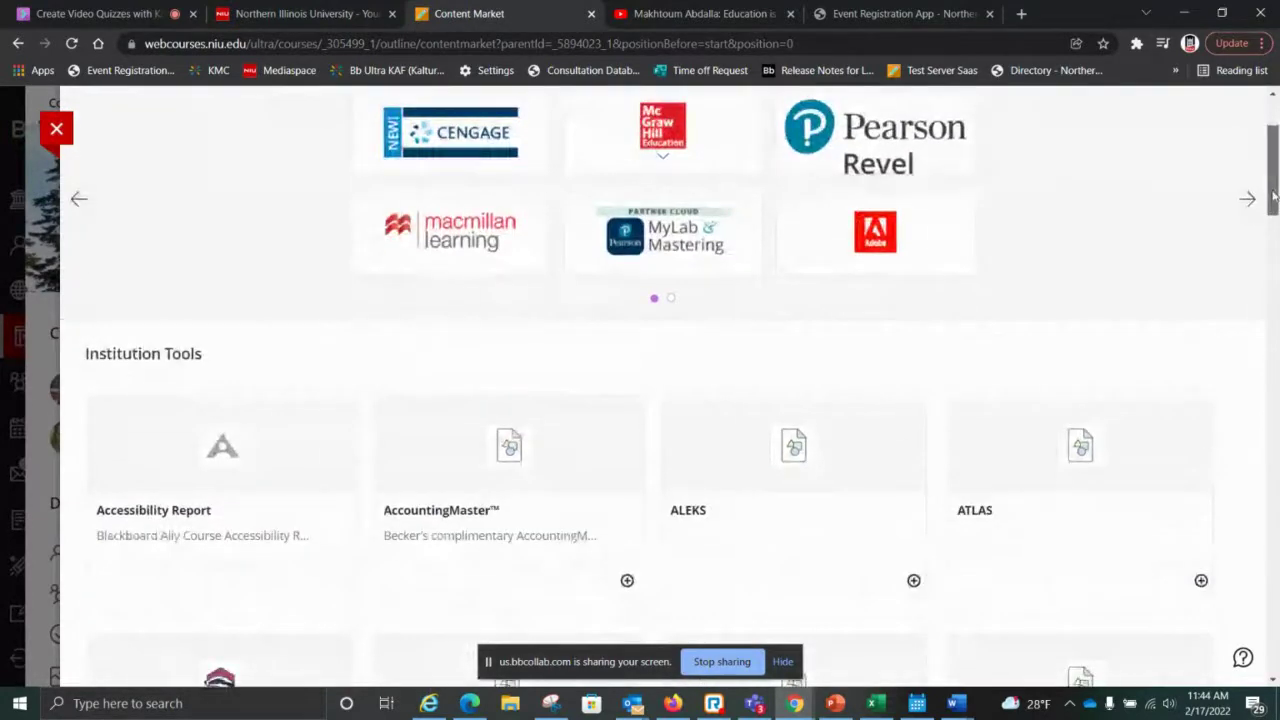
drag(1265, 247, 1226, 412)
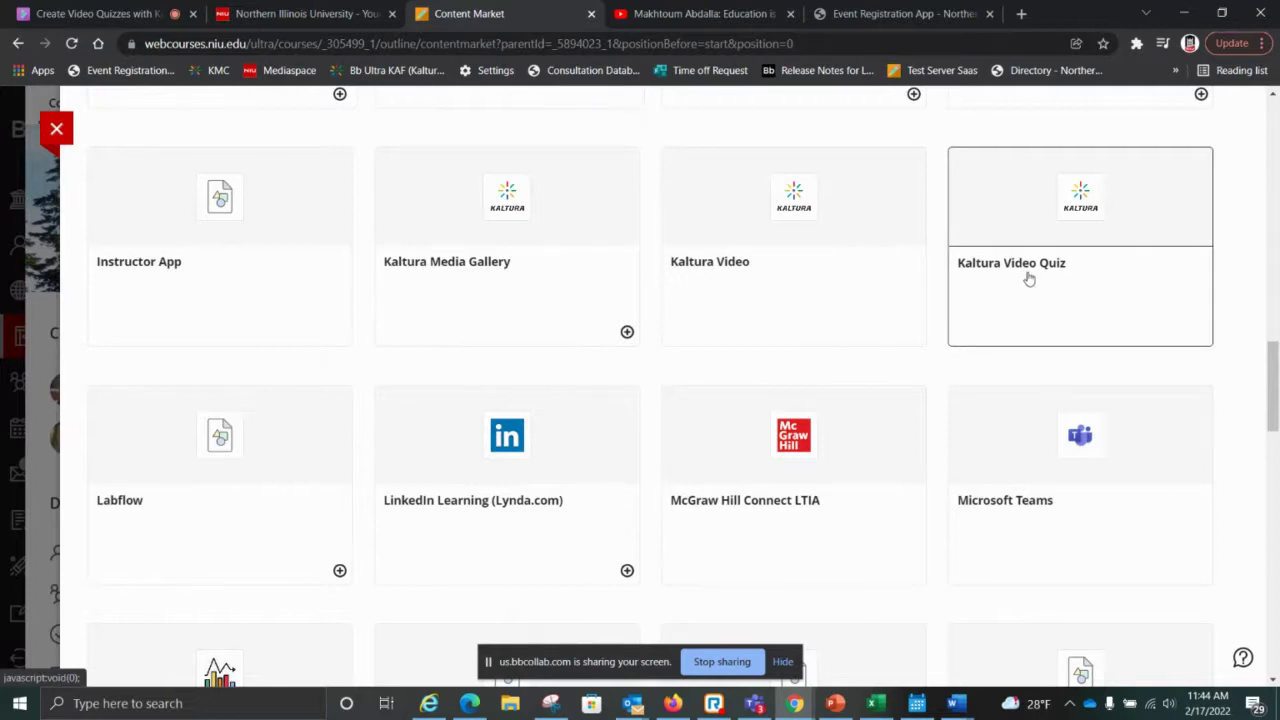
click(990, 272)
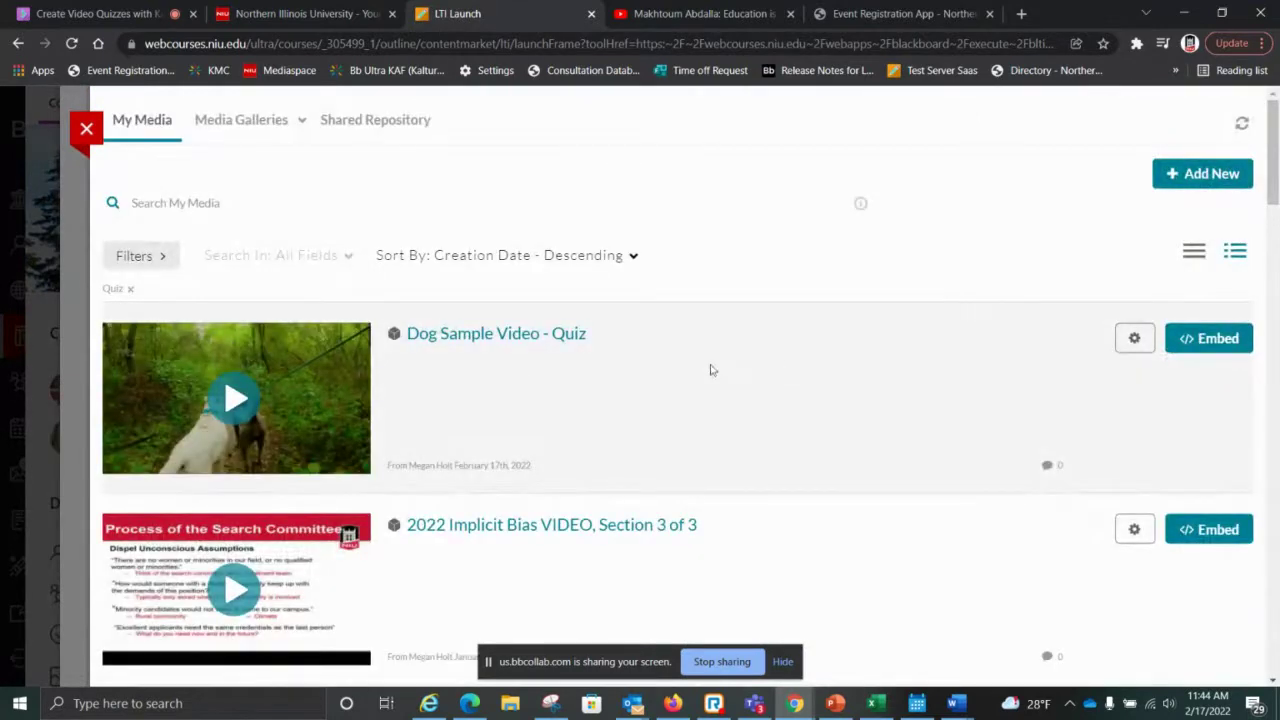
click(1208, 340)
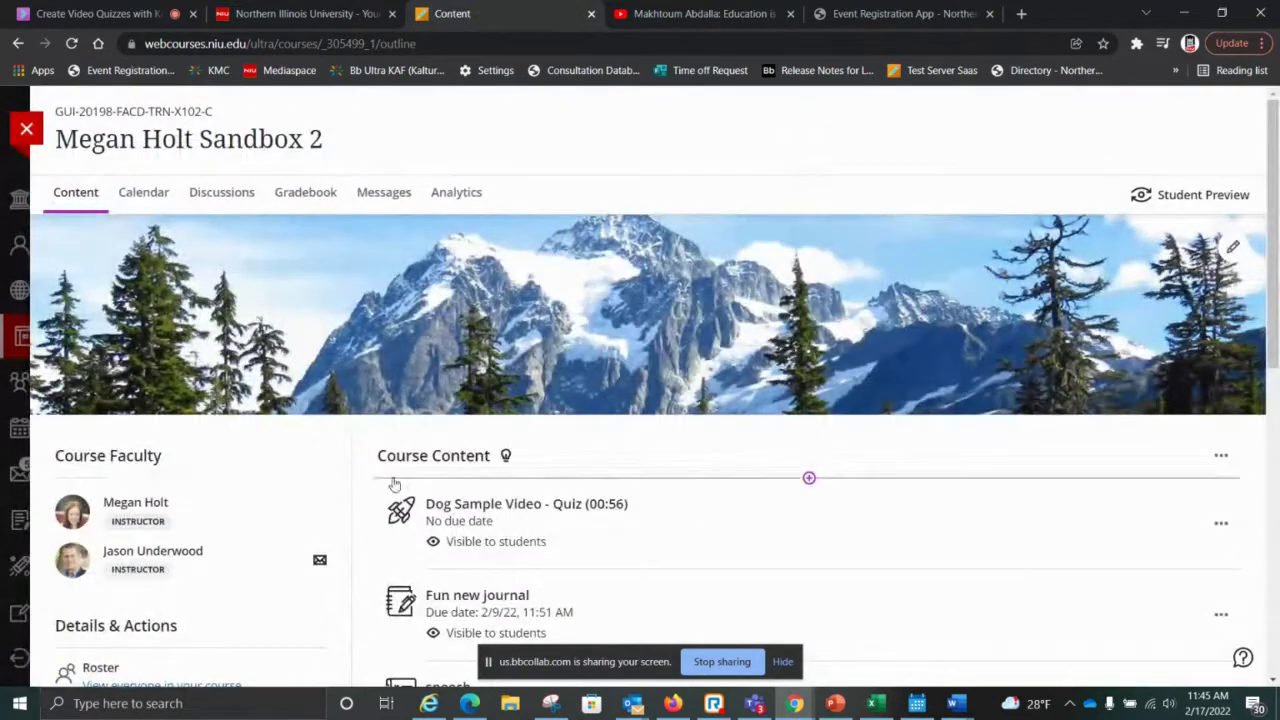
click(582, 511)
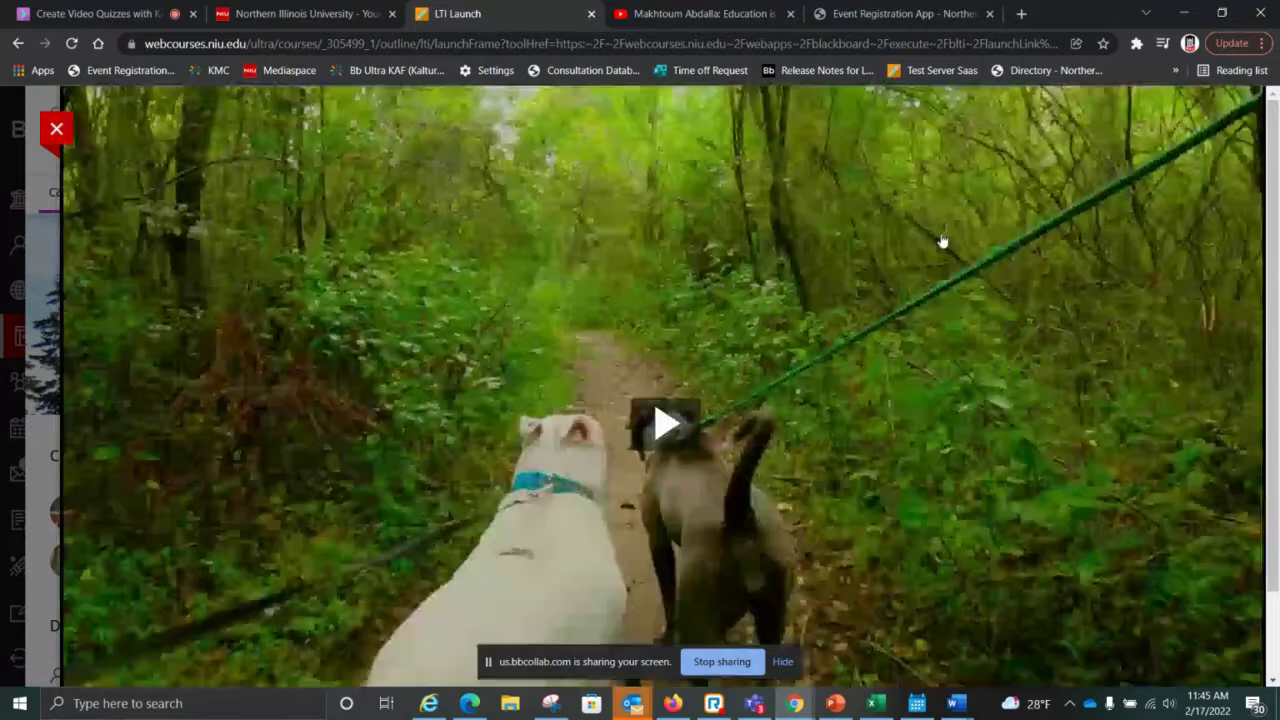
click(19, 43)
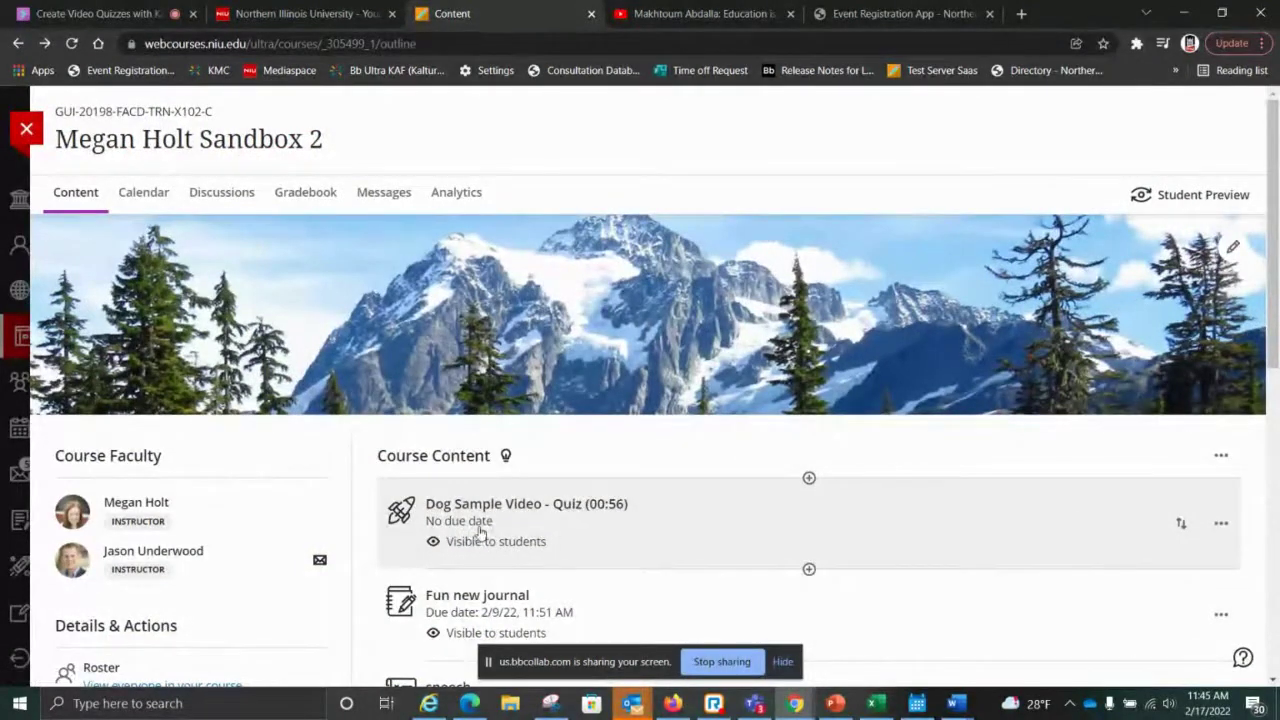
Edit the Dog Sample Video - Quiz item, set its maximum points to 3, and save it.
click(1222, 524)
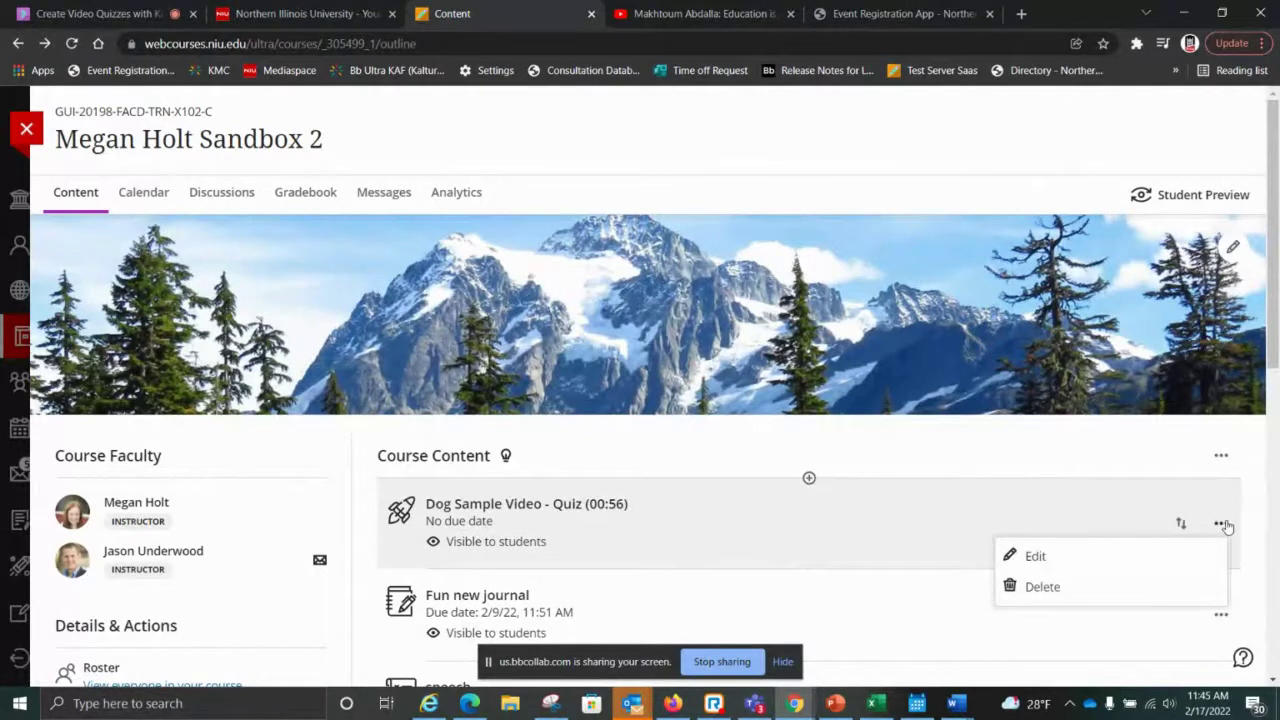
click(1106, 557)
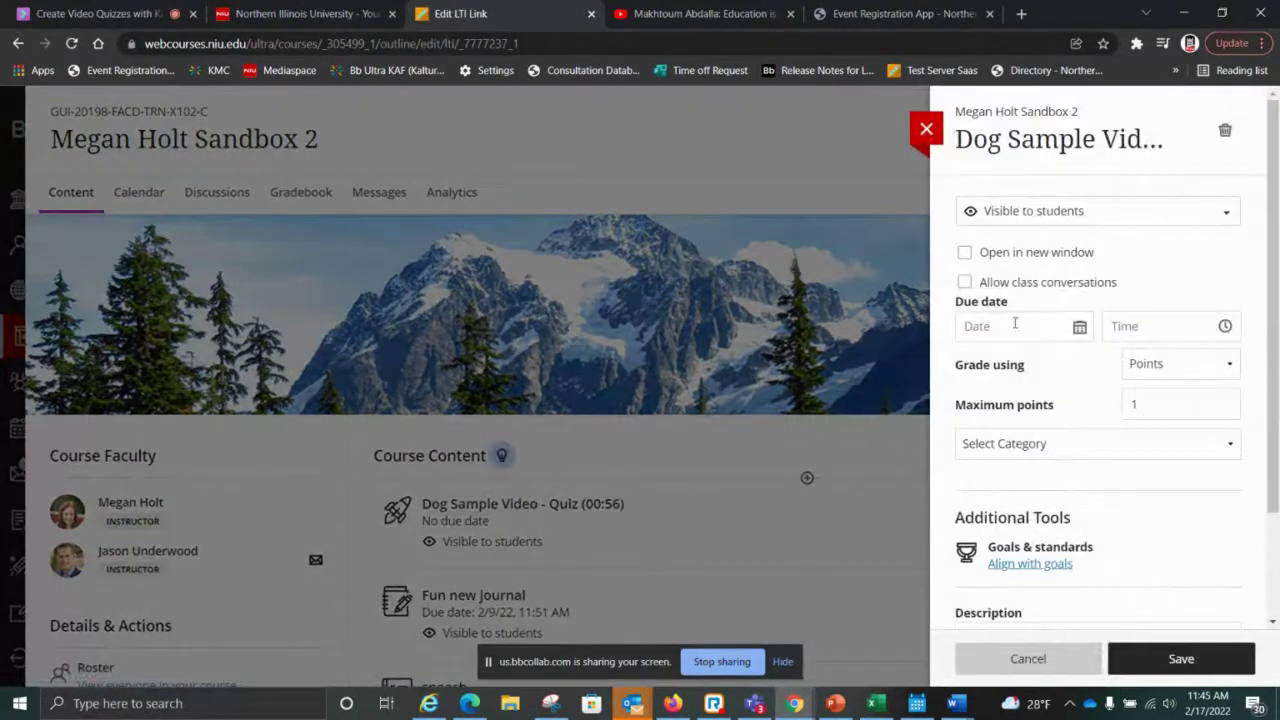
click(1160, 401)
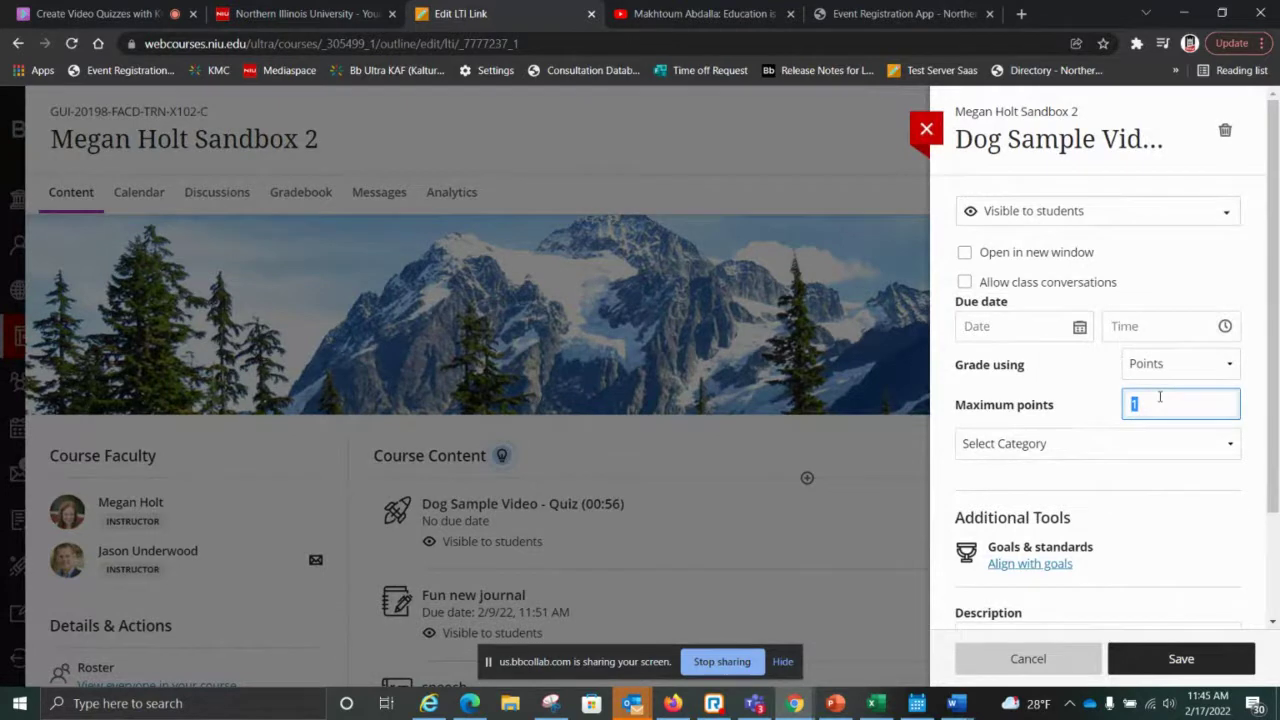
scroll(1160, 397, down, 2)
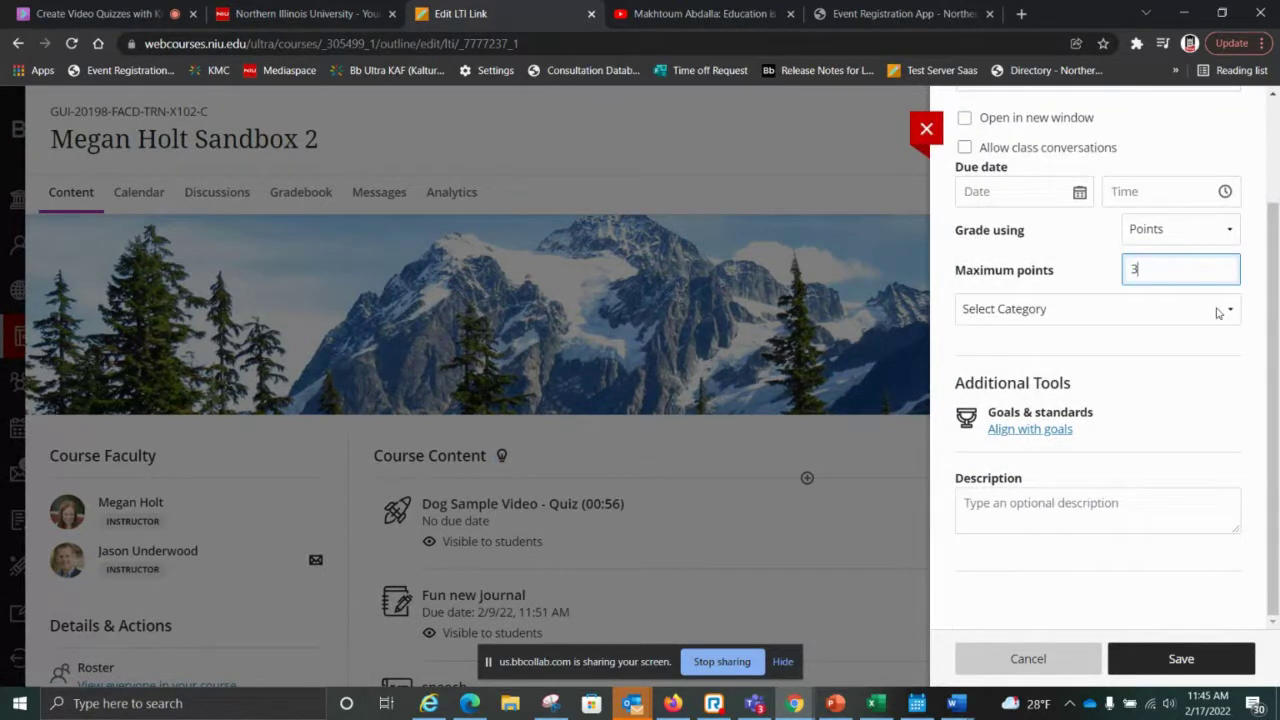
click(1126, 660)
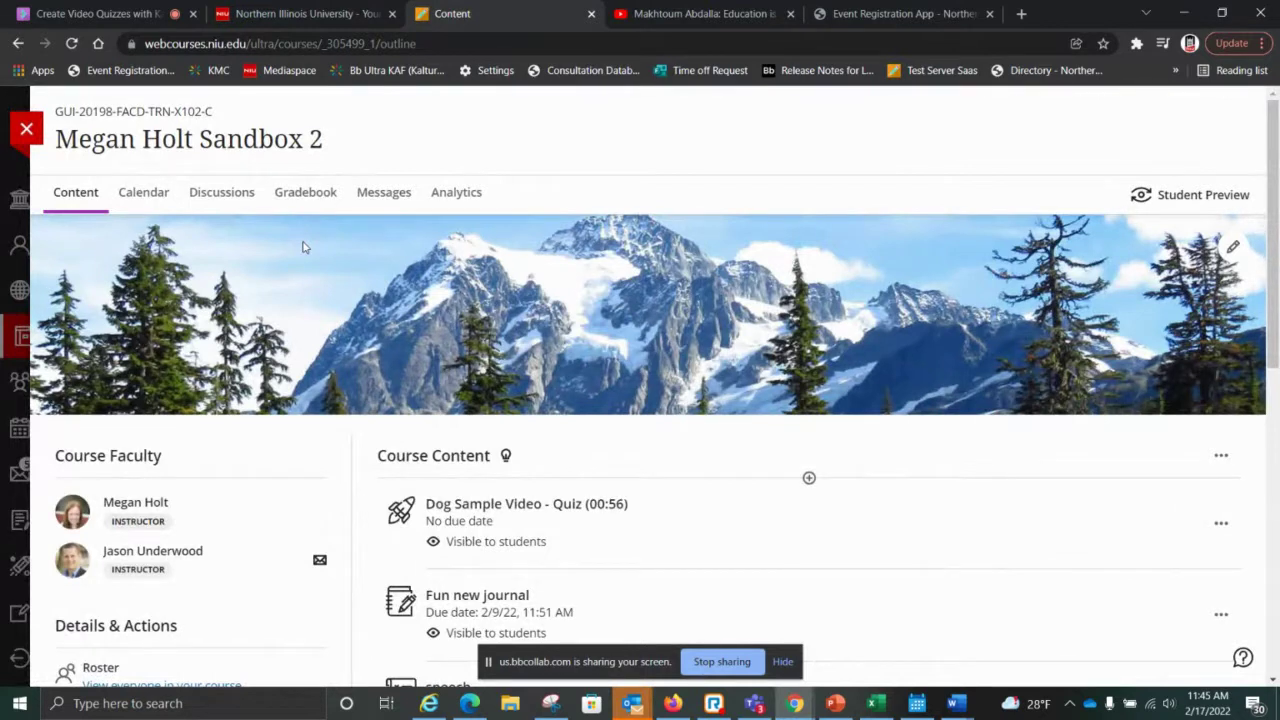
Switch to the Blackboard Collaborate session and open its file sharing options.
click(147, 14)
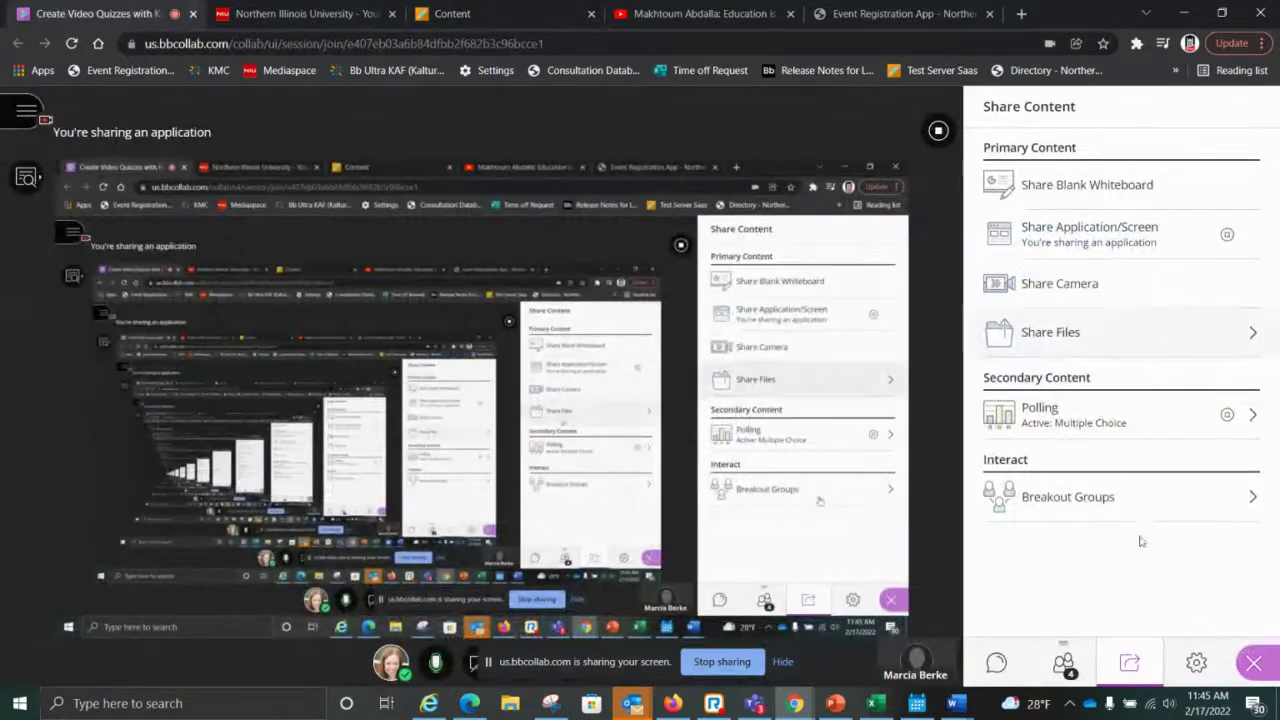
click(1084, 341)
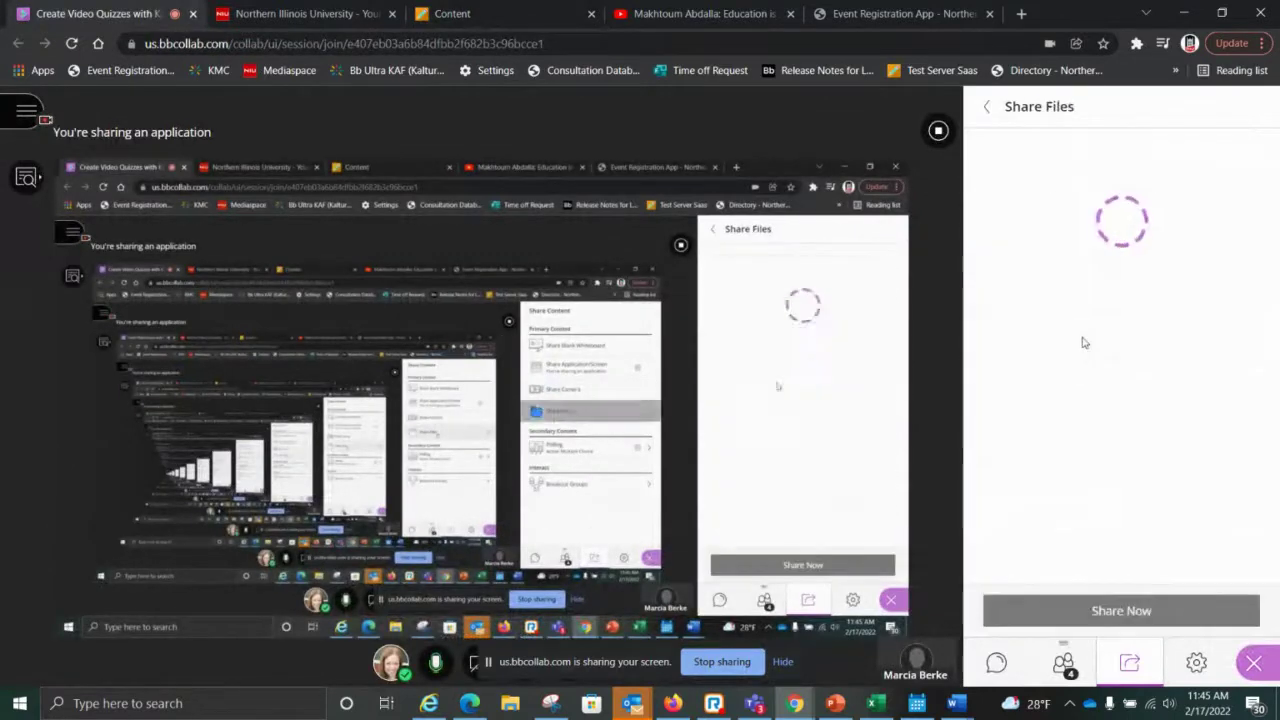